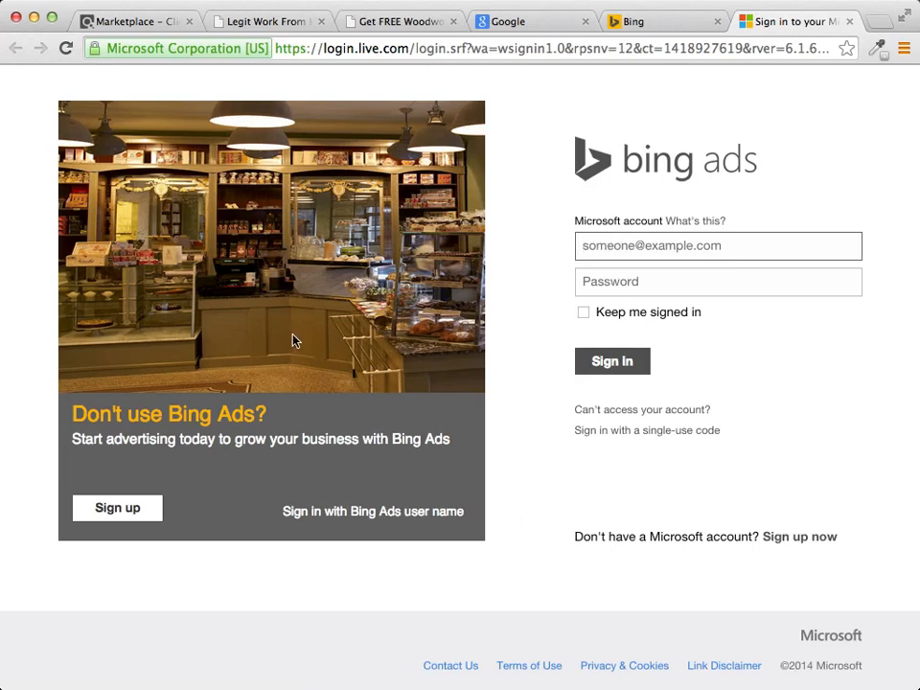
- View the Bing Ads account sign-up options, and return to the sign-in page
click(122, 514)
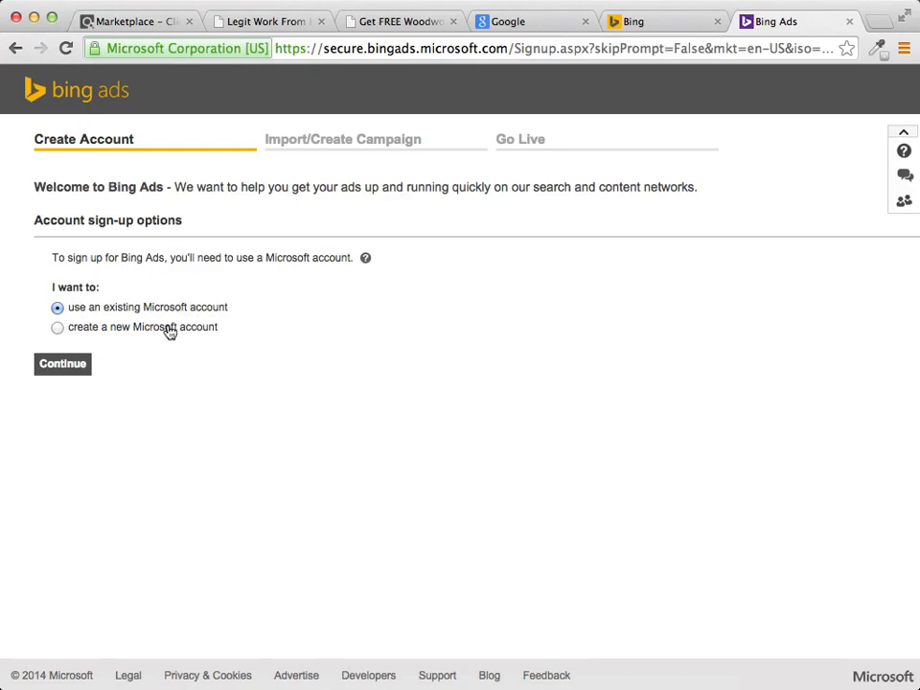
click(12, 52)
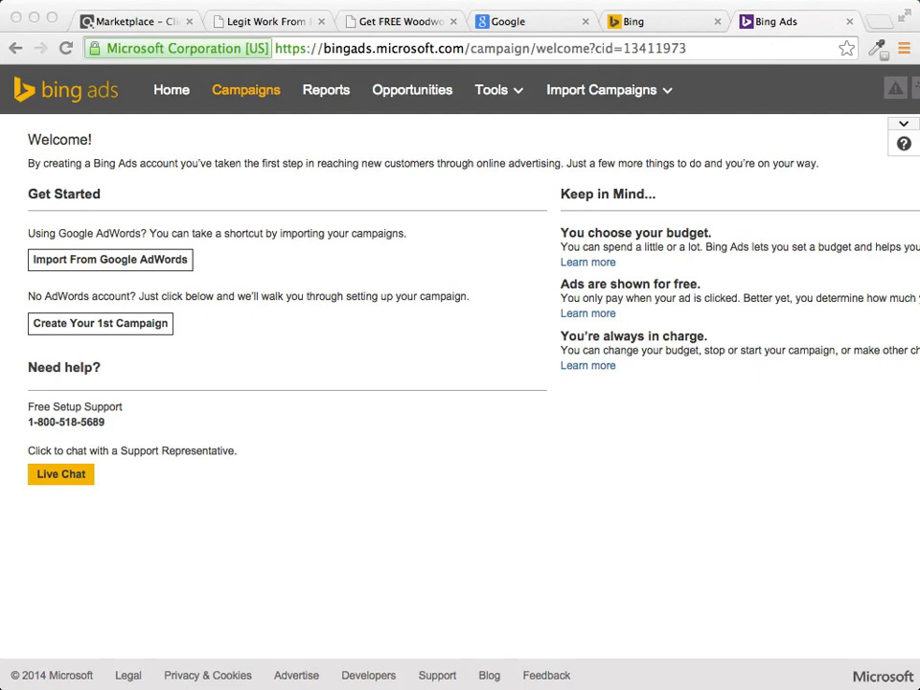
- Open the Research Keywords tool in the Bing Ads account
click(516, 93)
click(516, 96)
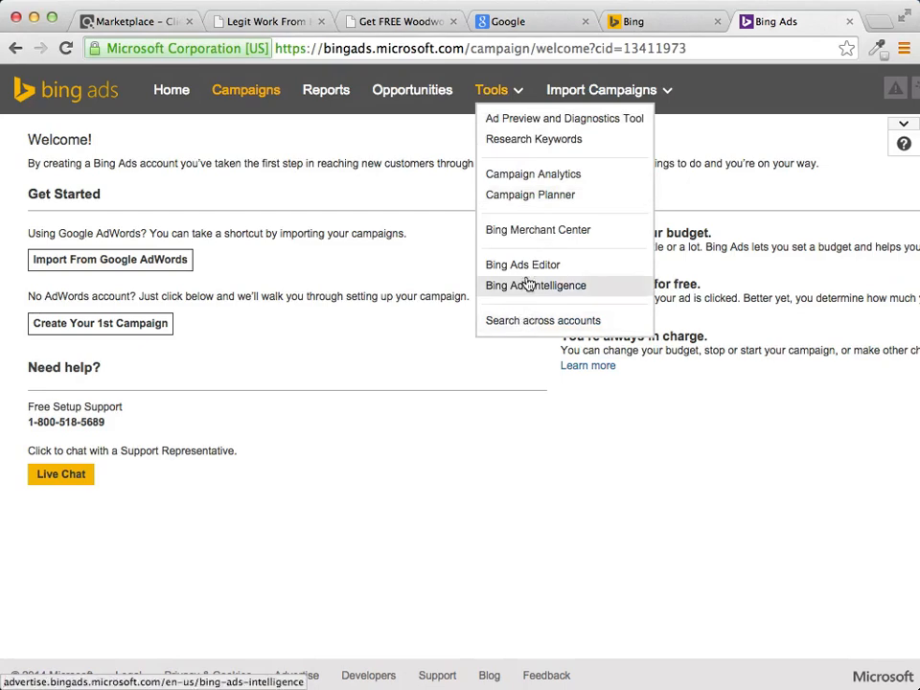
click(528, 141)
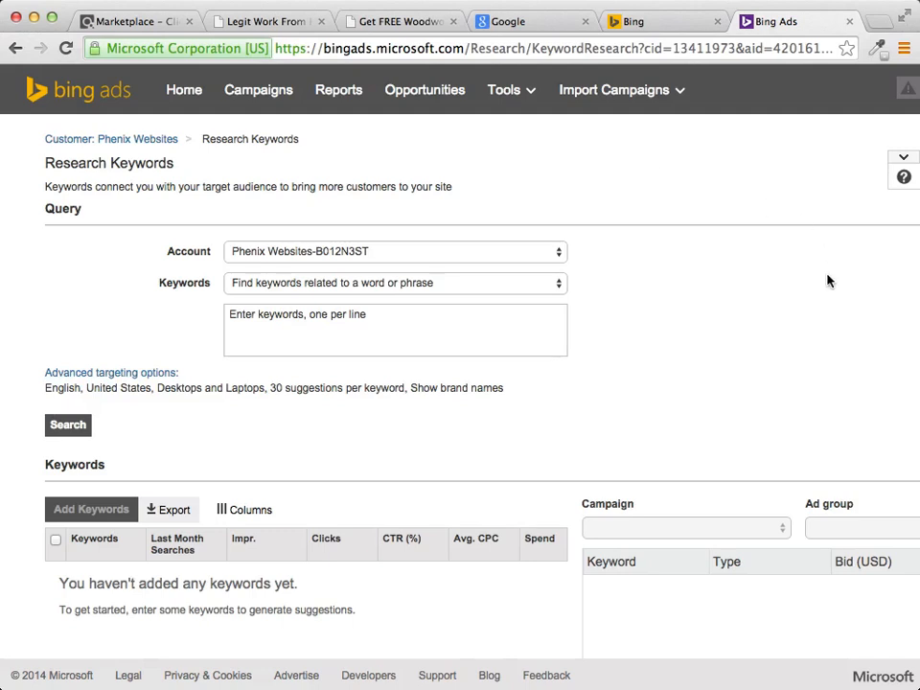
- Keep the query on finding keywords related to a word or phrase, and enter "woodworking plans" as the keyword
click(330, 286)
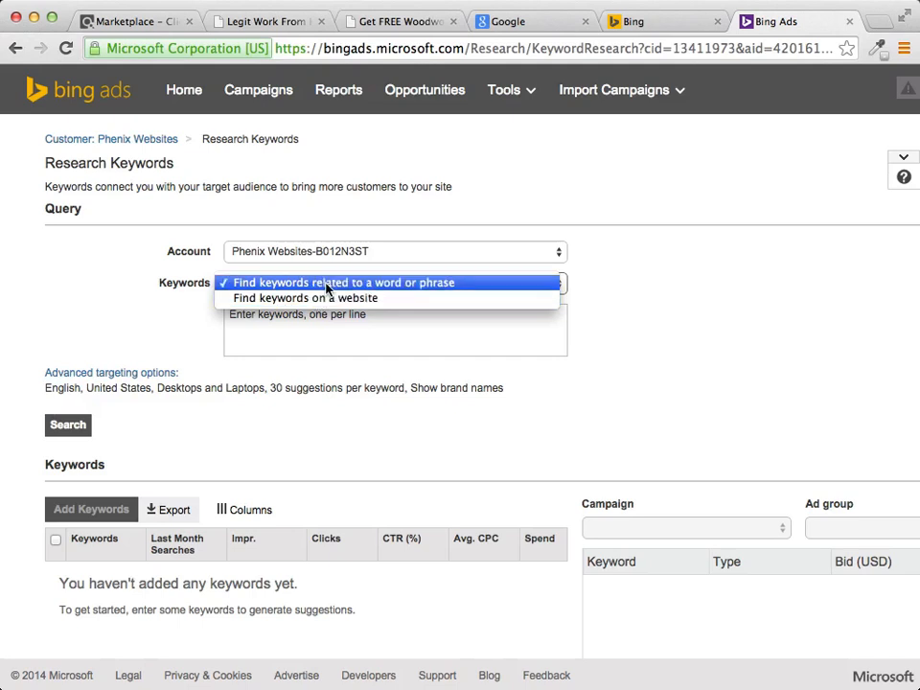
click(327, 284)
click(347, 314)
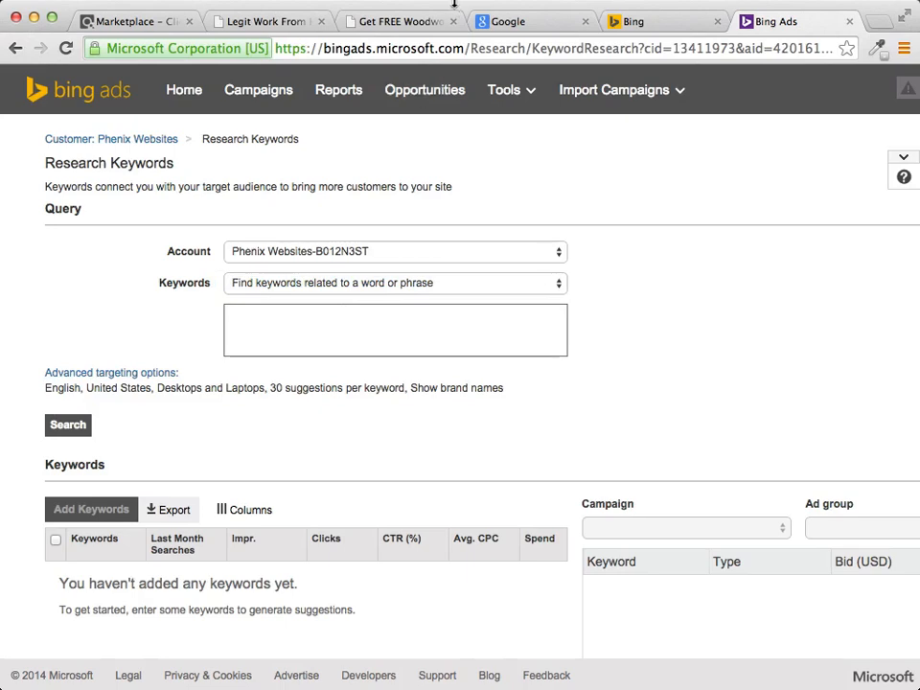
click(399, 23)
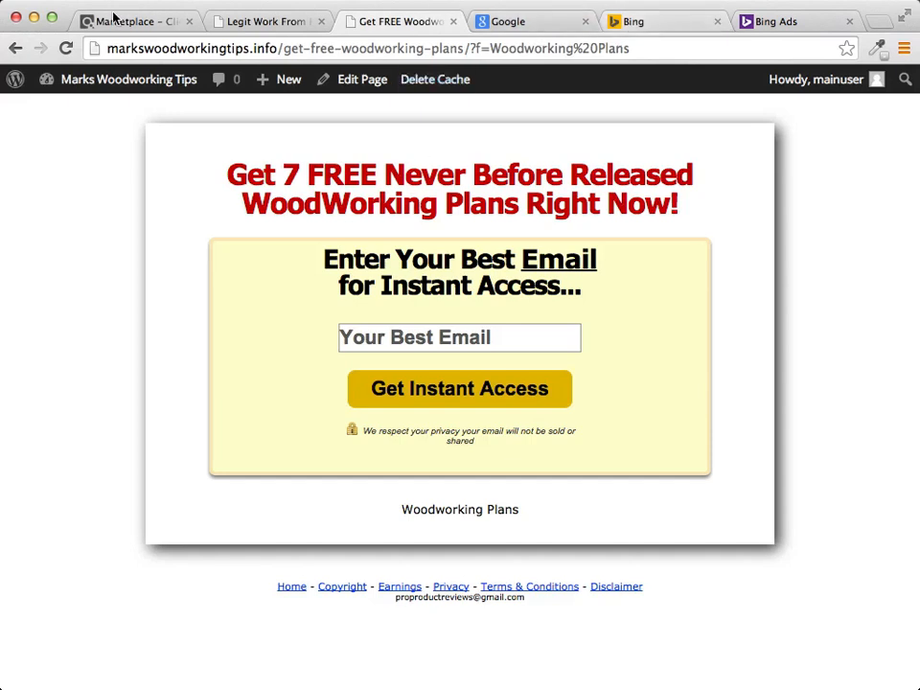
click(808, 23)
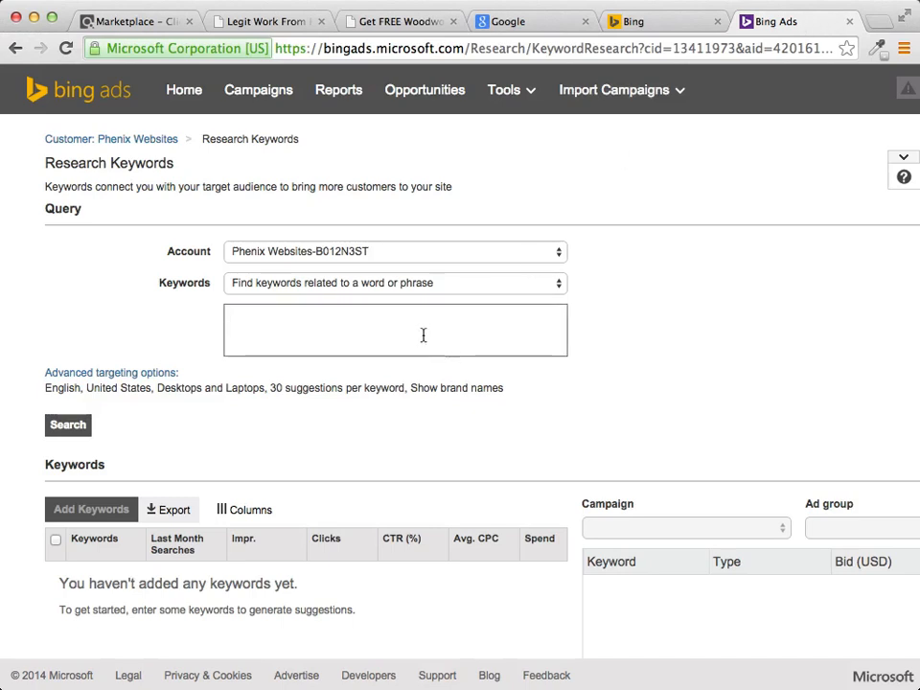
text(woodworking plans)
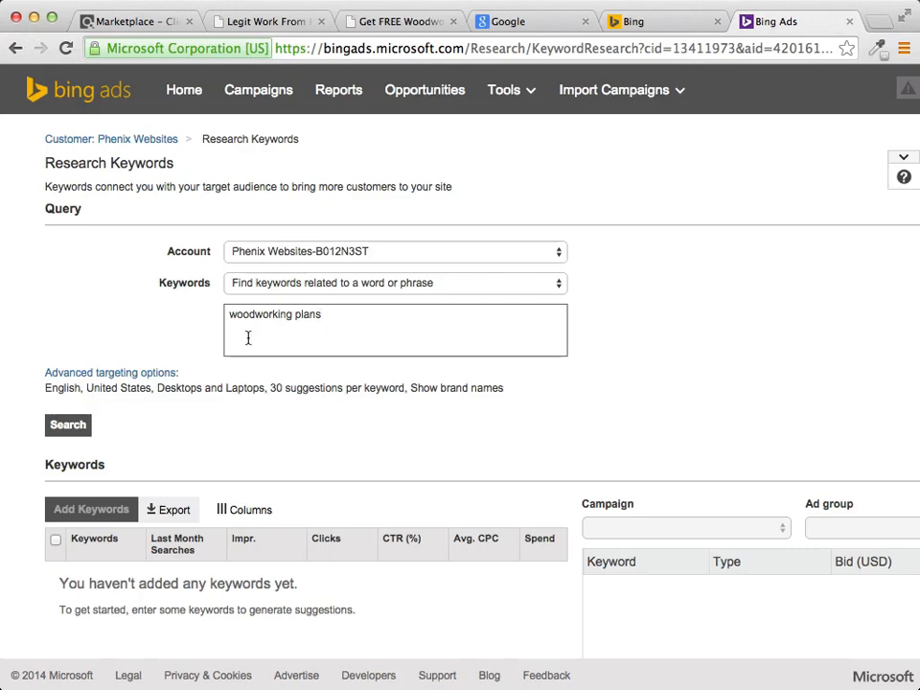
- Expand the advanced targeting options and set Show brand names to No, keeping United States as the country
click(134, 374)
scroll(661, 440, down, 2)
scroll(662, 440, down, 3)
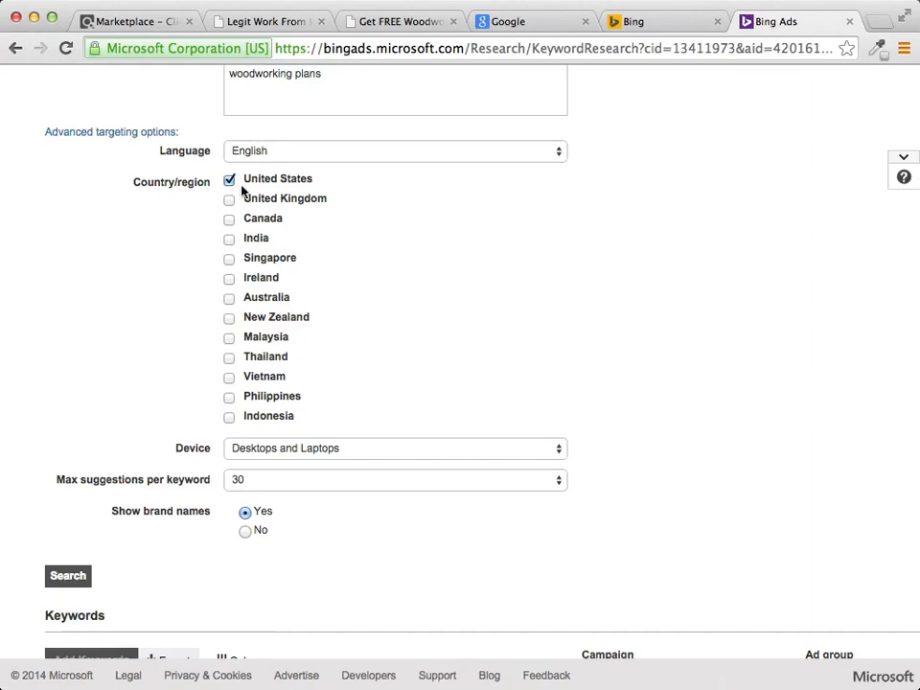
scroll(487, 268, up, 5)
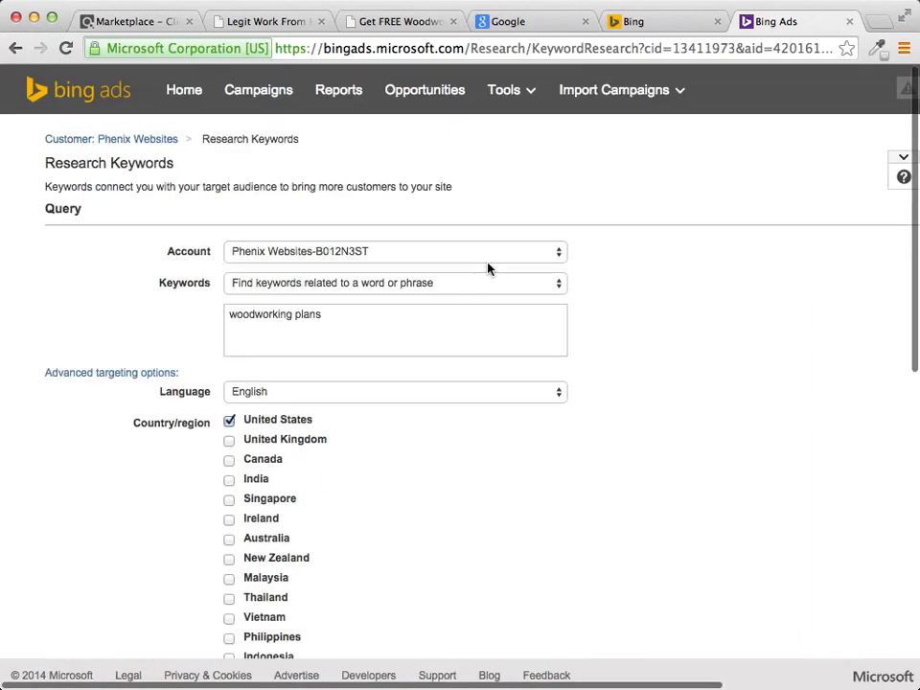
scroll(331, 330, down, 3)
scroll(331, 330, down, 3)
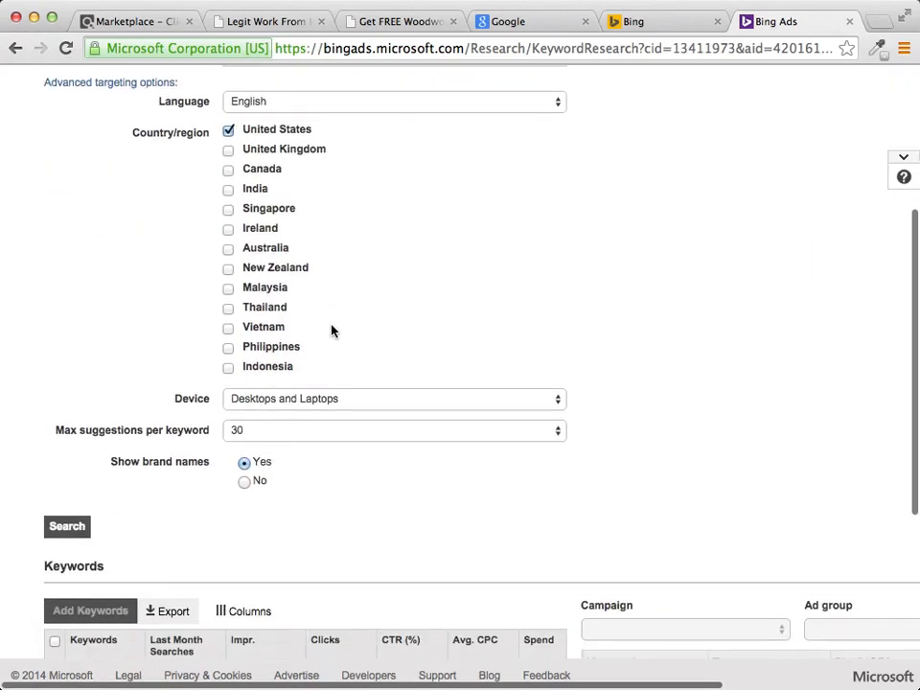
click(245, 482)
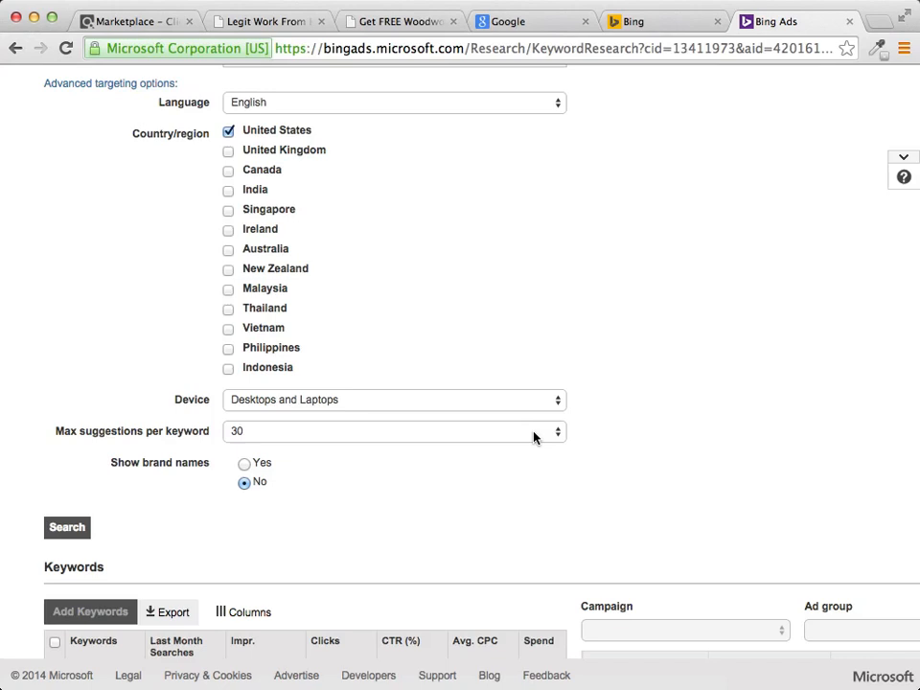
- Keep Desktops and Laptops as the device, set the maximum suggestions per keyword to 60, and run the keyword search
click(515, 409)
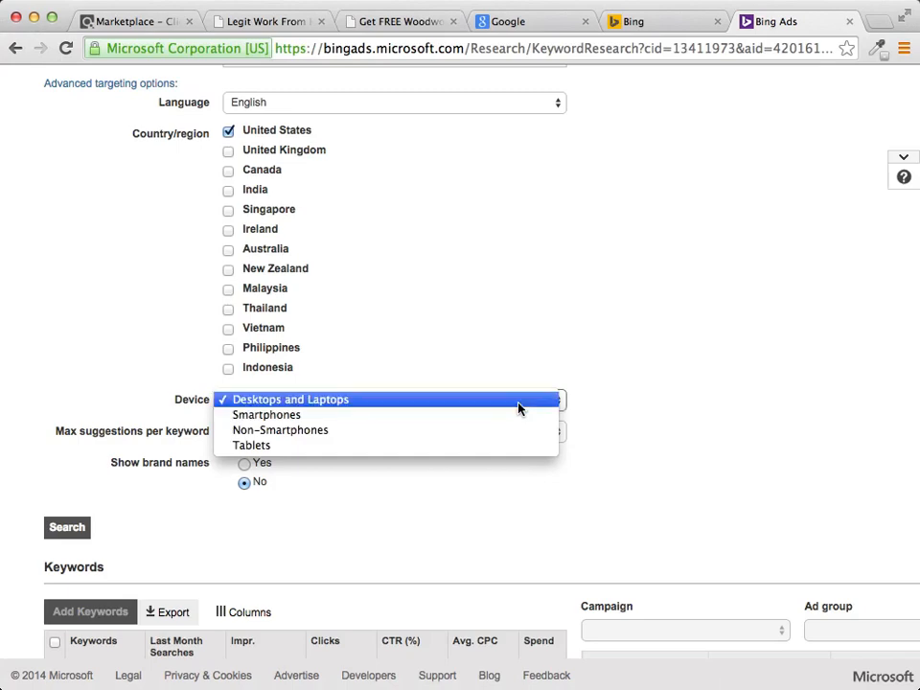
click(517, 400)
scroll(513, 497, down, 5)
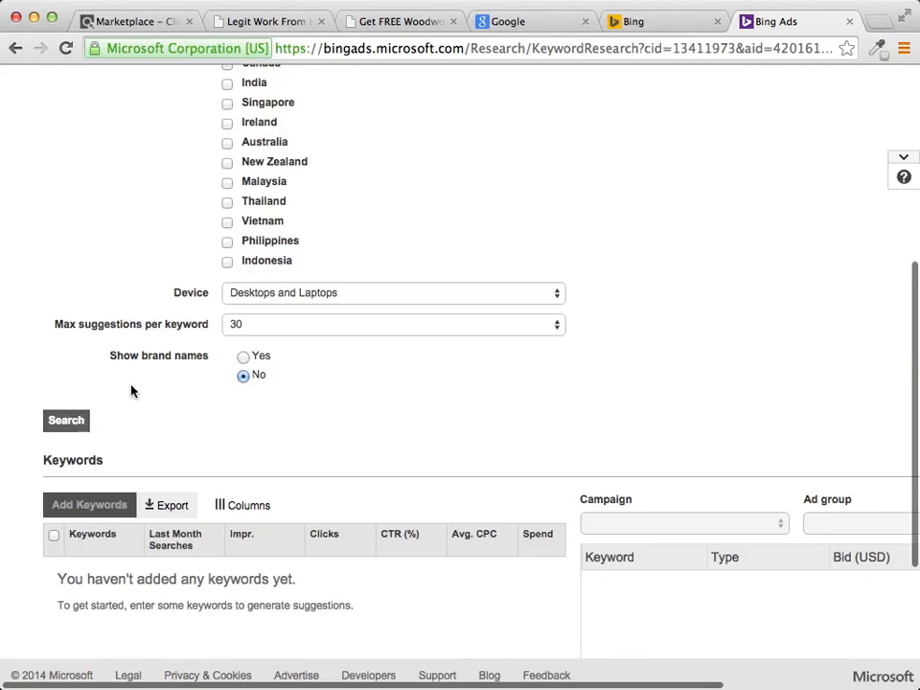
click(326, 324)
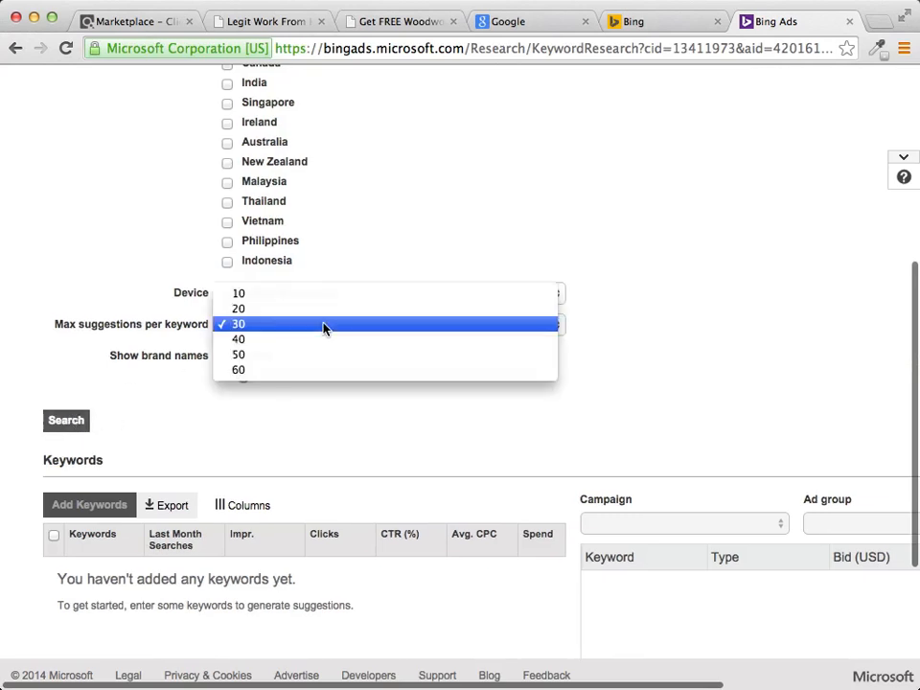
click(300, 372)
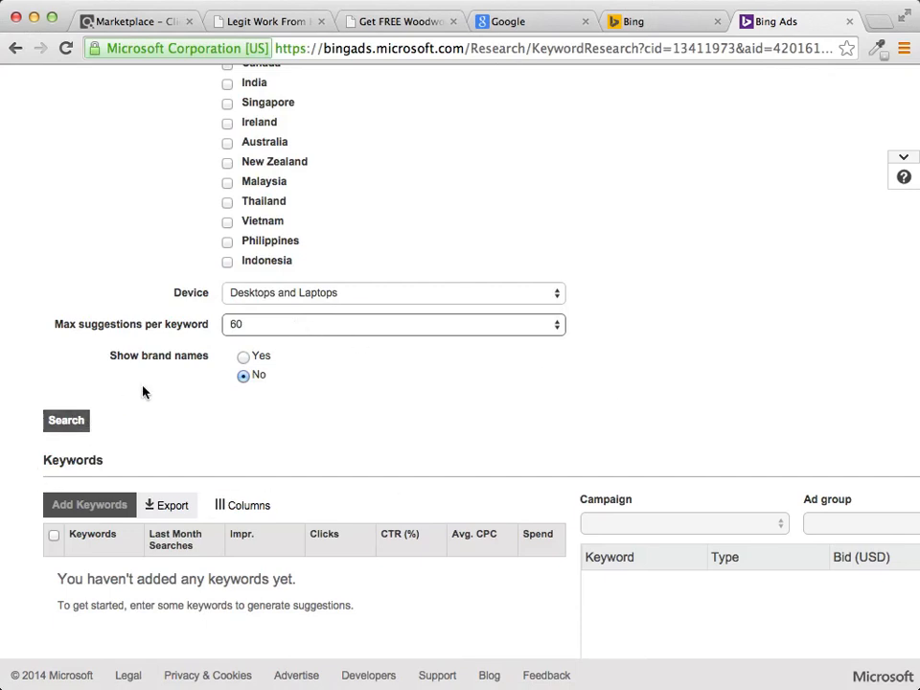
click(70, 425)
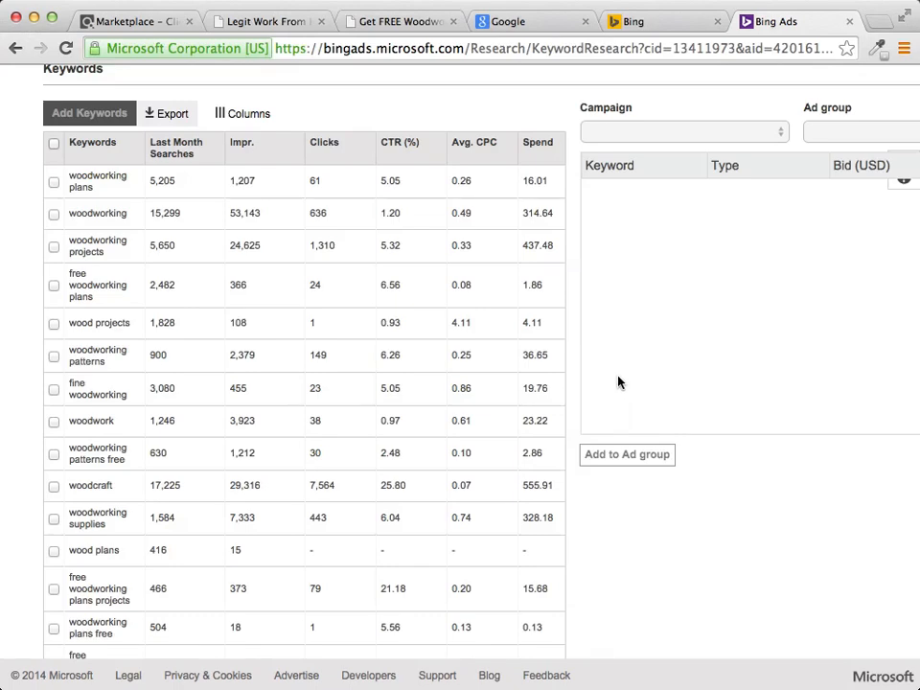
- Examine the suggested keywords with their monthly searches, impressions, clicks, CTR, average CPC and spend
scroll(437, 323, up, 5)
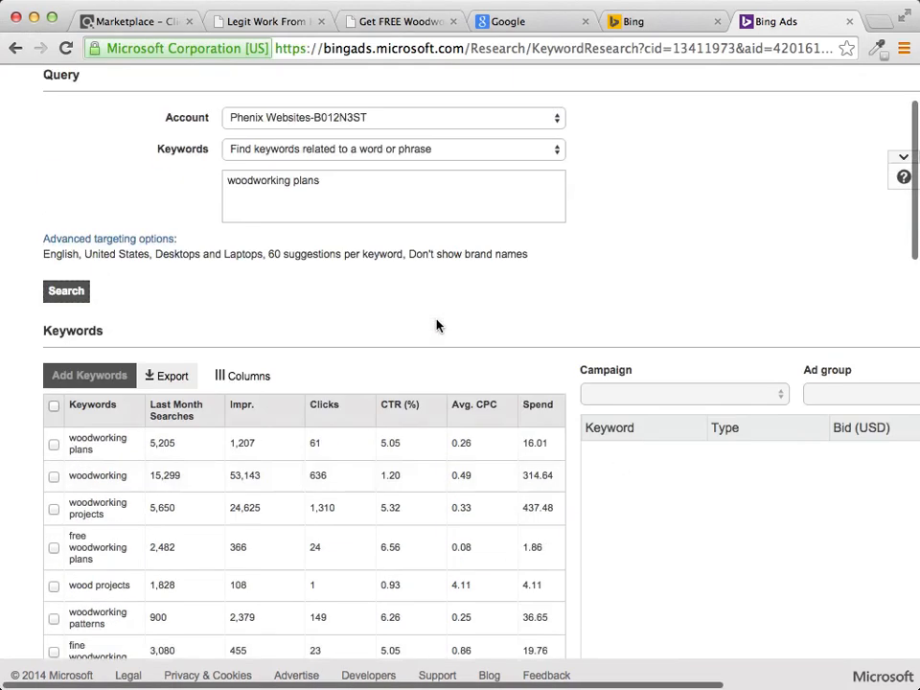
scroll(437, 326, down, 3)
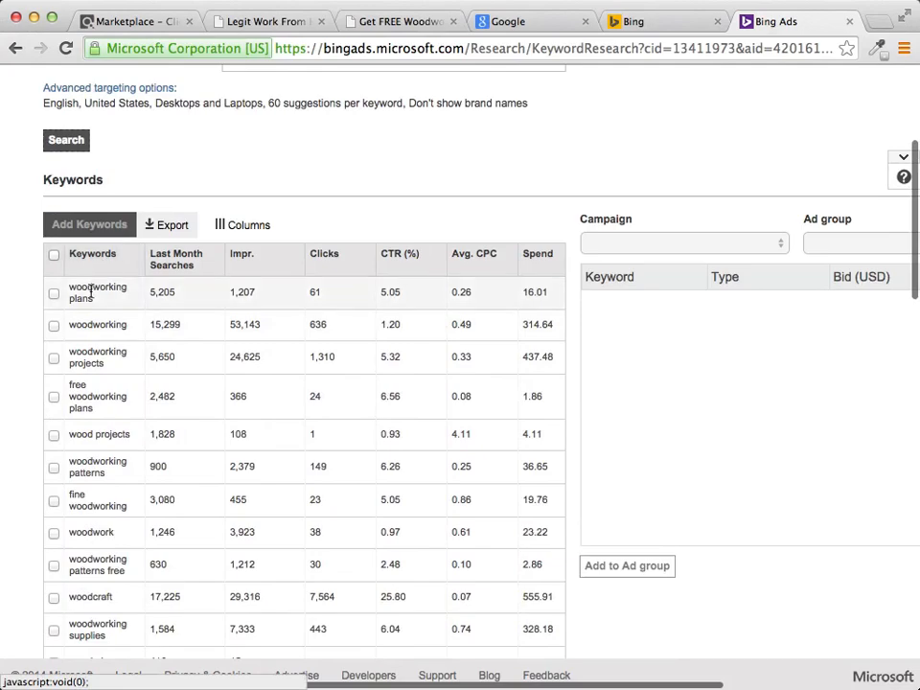
scroll(93, 290, down, 1)
scroll(93, 289, down, 10)
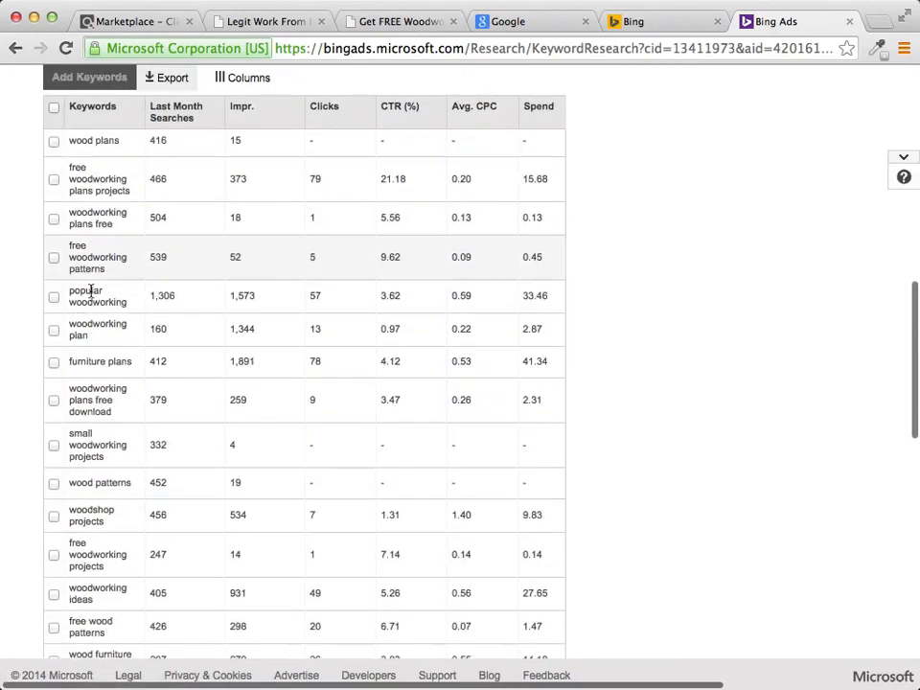
scroll(91, 290, down, 10)
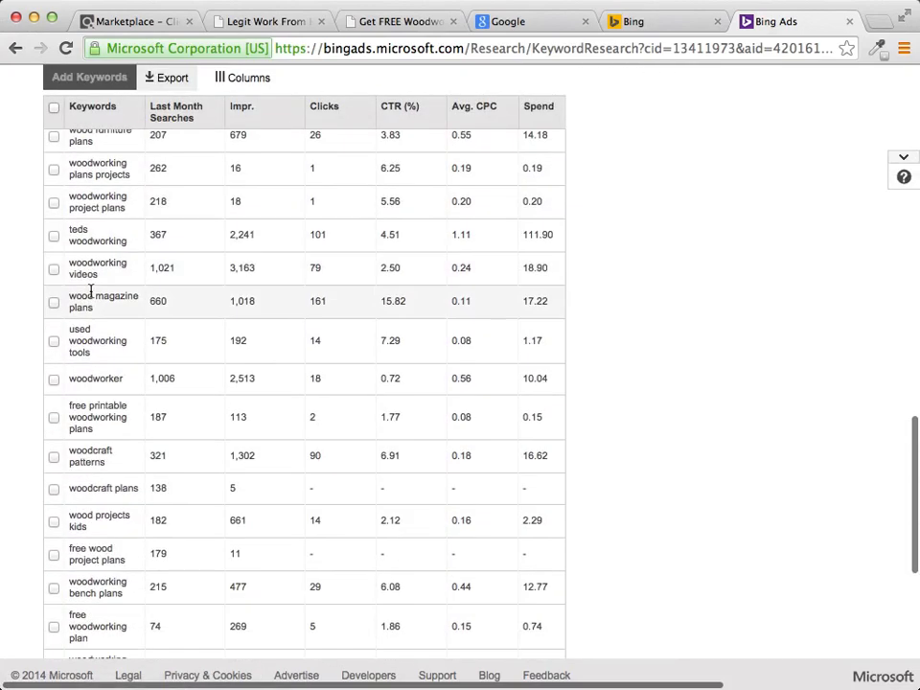
scroll(91, 290, up, 10)
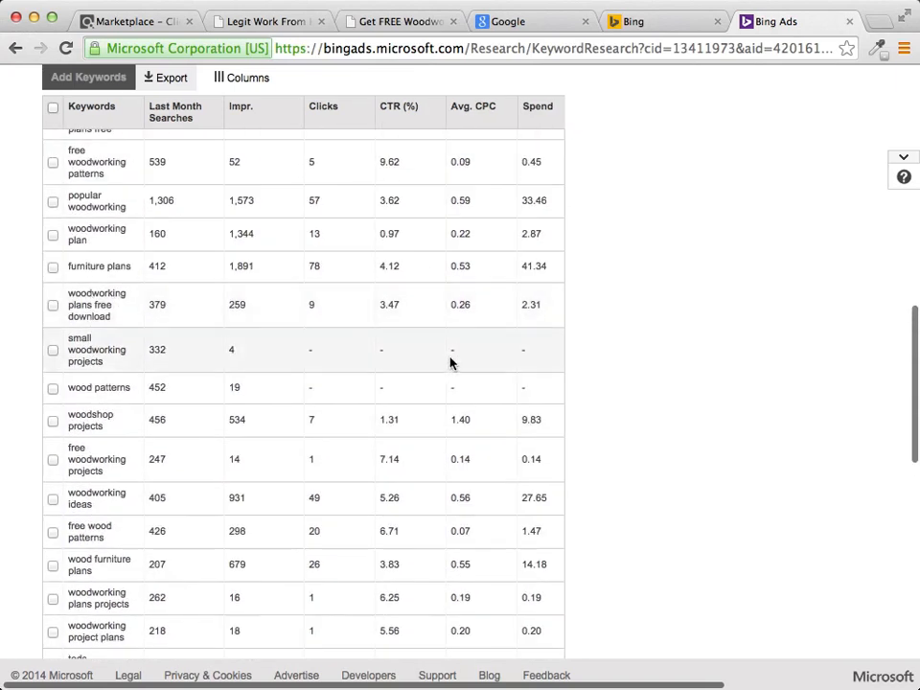
scroll(449, 363, up, 5)
scroll(457, 349, up, 5)
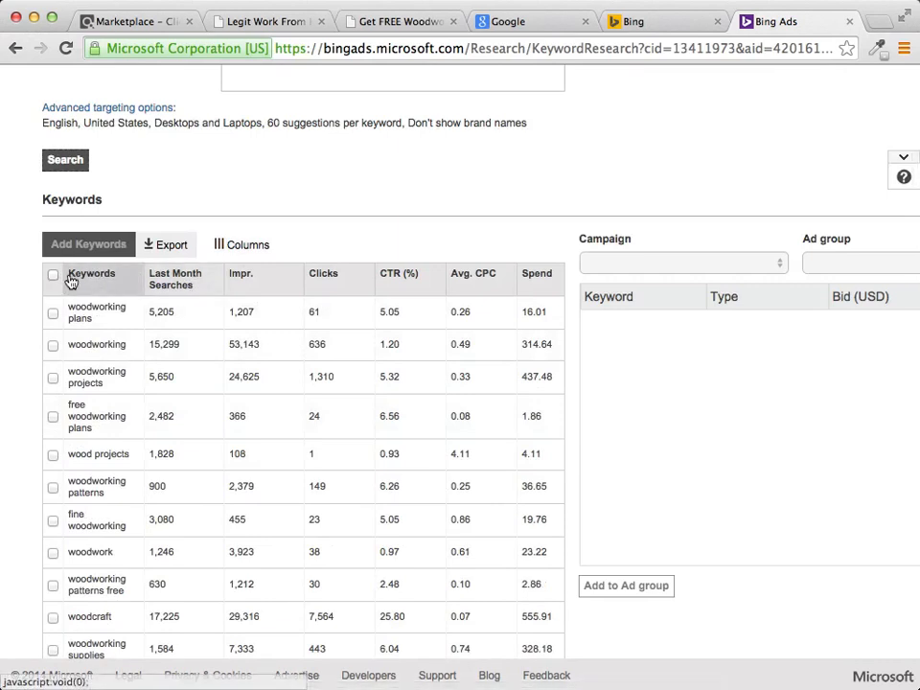
scroll(101, 278, right, 4)
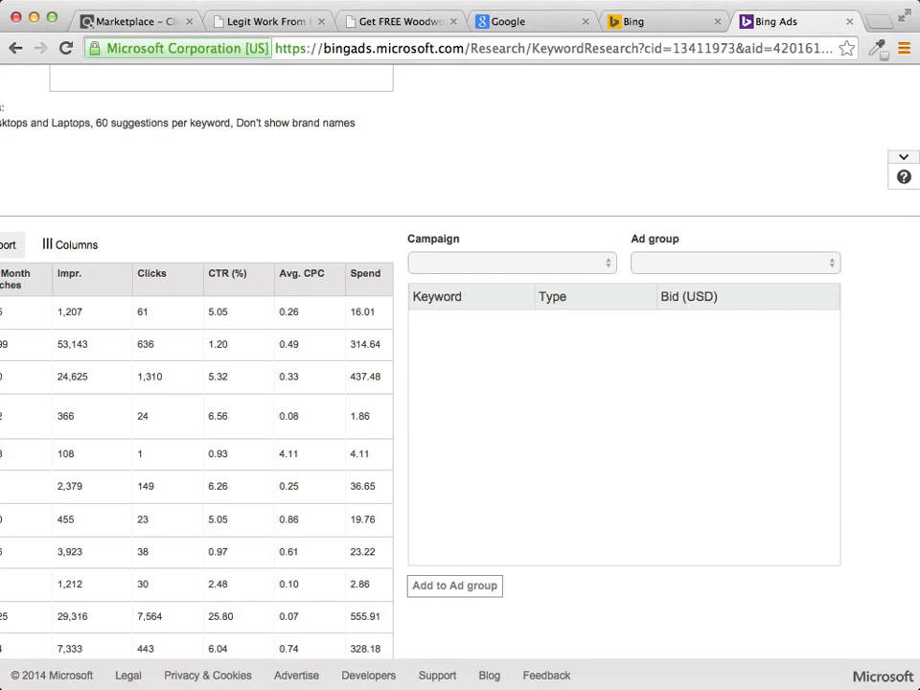
scroll(361, 415, left, 4)
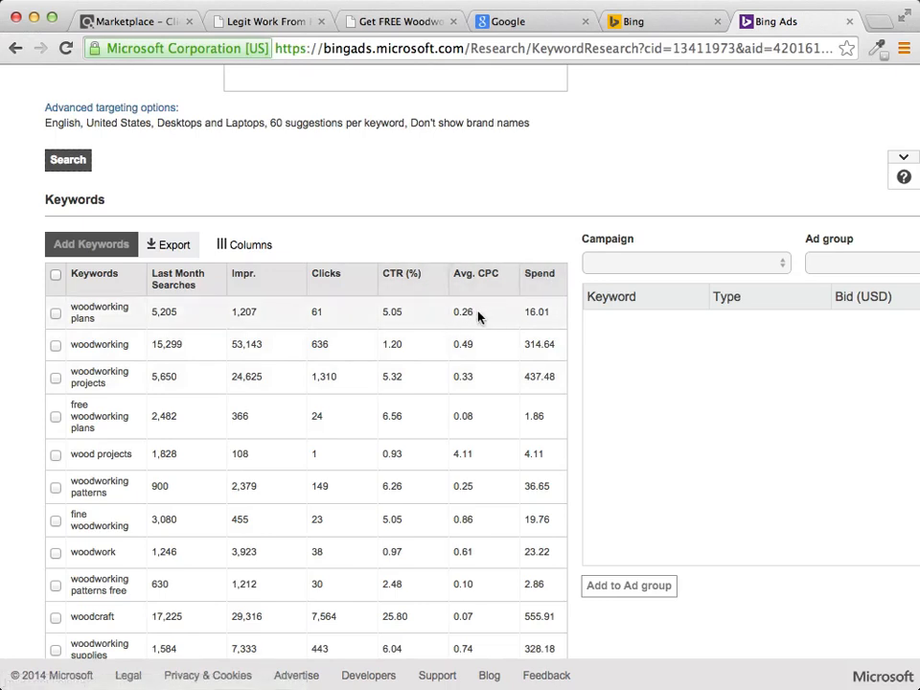
scroll(479, 317, down, 1)
scroll(478, 316, up, 3)
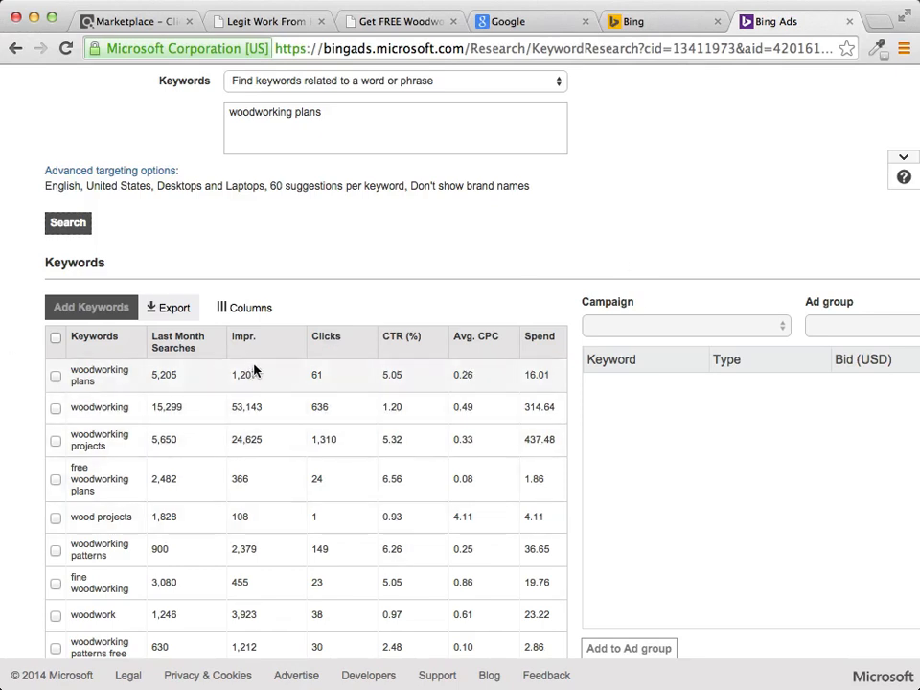
- Sort the suggested keywords by clicks from highest to lowest, and review the top keywords
click(329, 341)
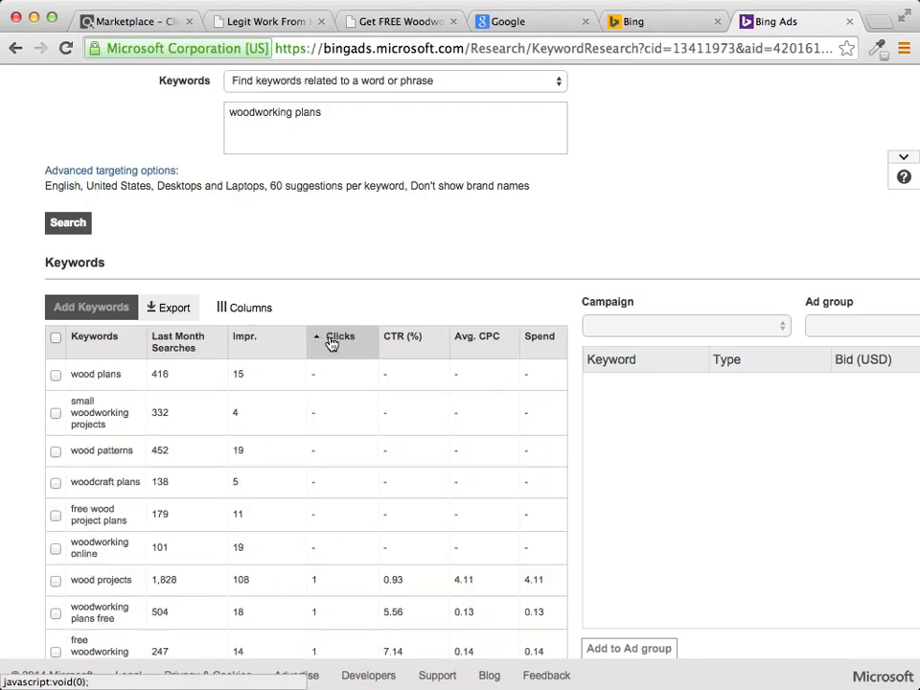
click(330, 343)
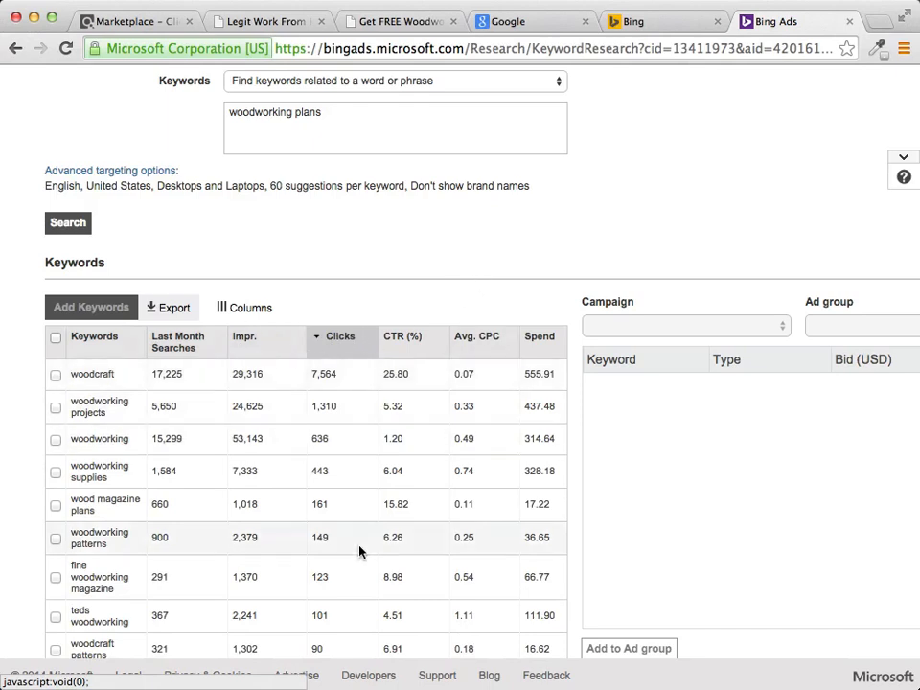
scroll(354, 377, down, 1)
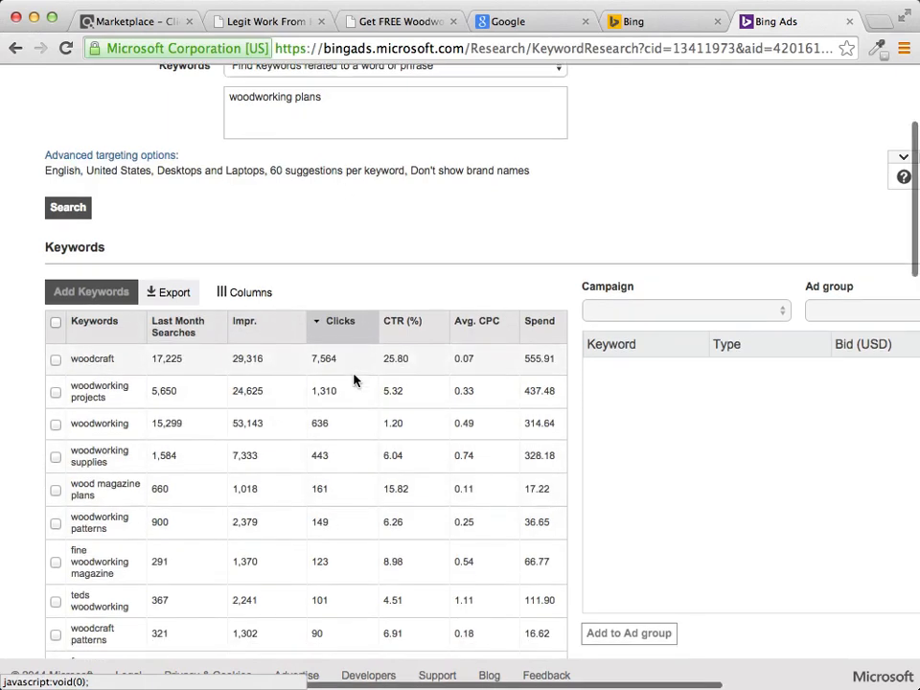
scroll(309, 304, down, 2)
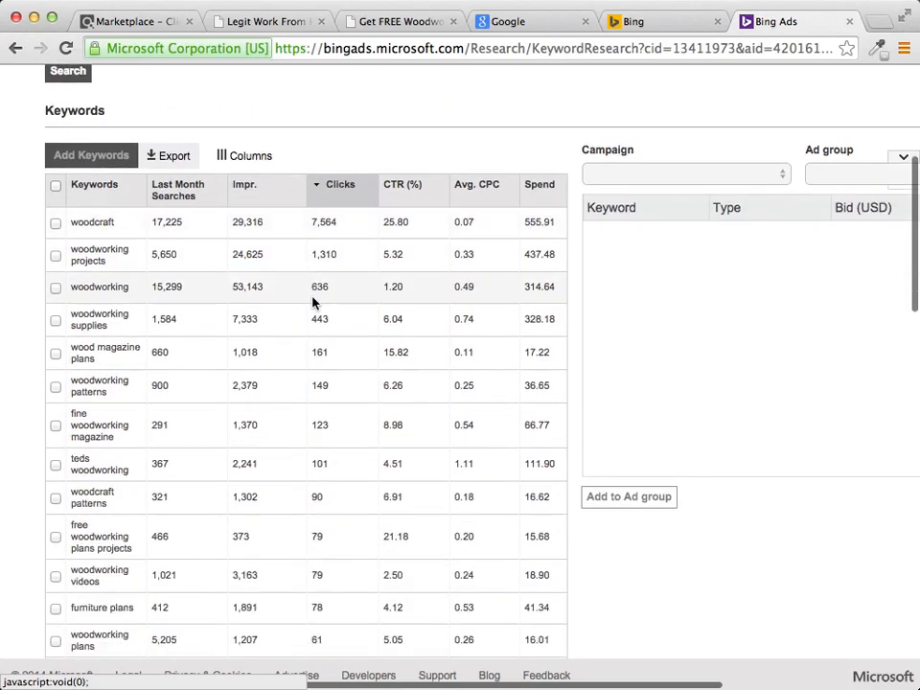
scroll(315, 302, up, 5)
scroll(312, 302, down, 1)
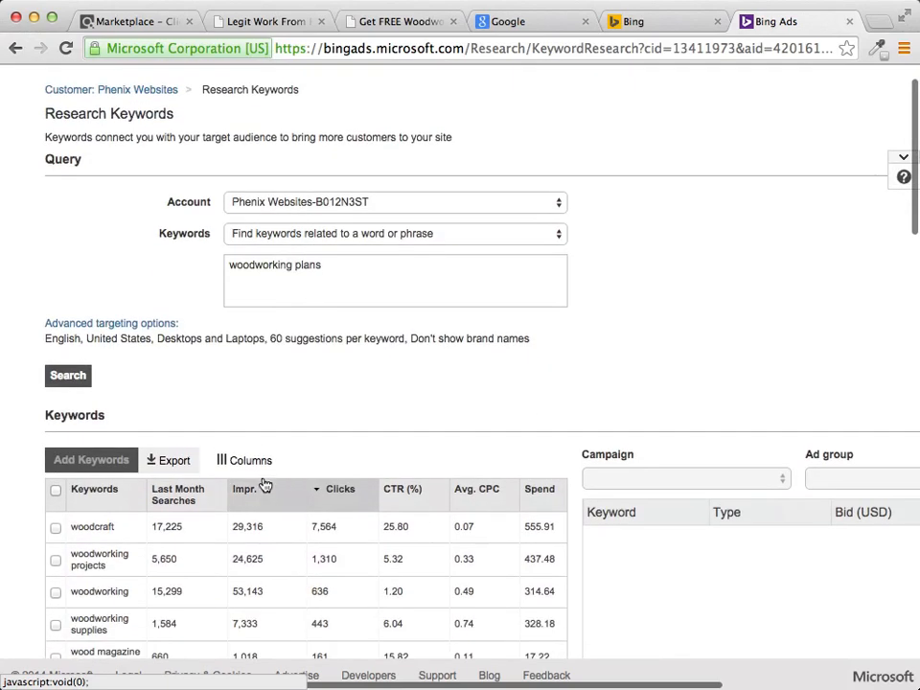
scroll(417, 451, down, 5)
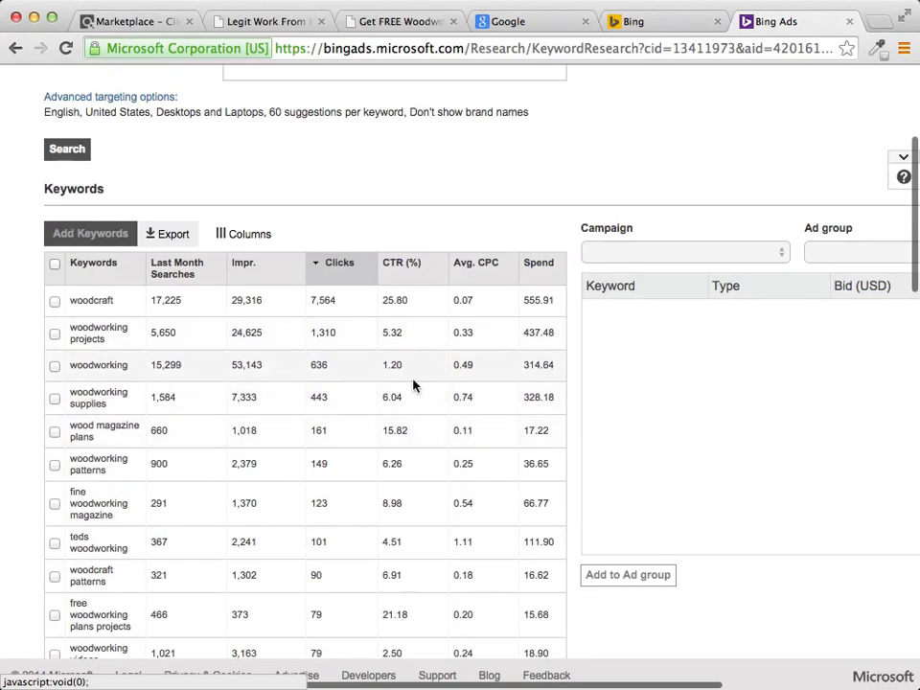
scroll(415, 382, up, 5)
scroll(414, 383, up, 1)
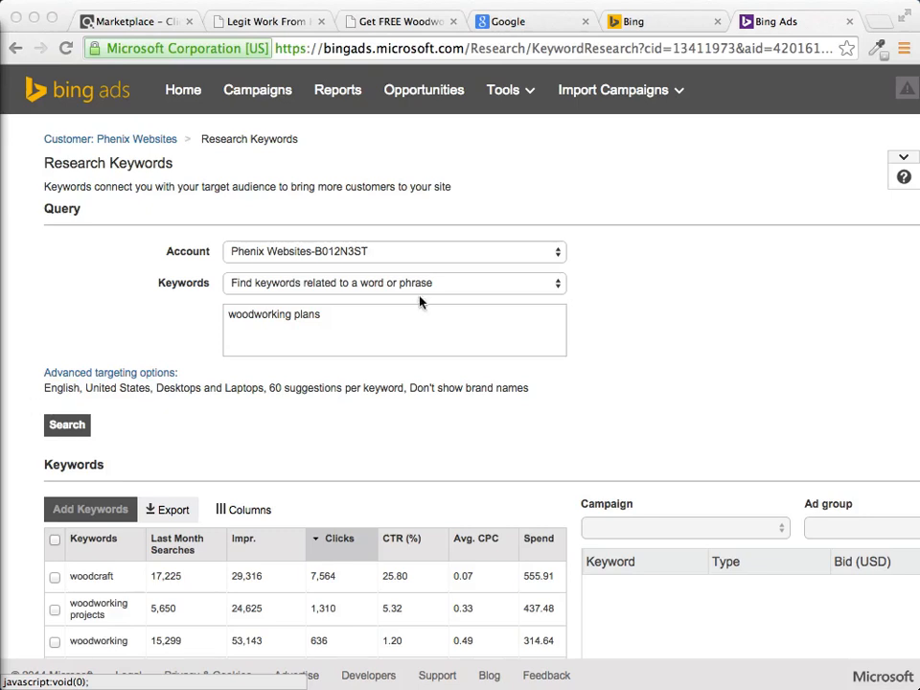
- Switch to the open Bing page and search the web for "woodworking plans"
click(654, 23)
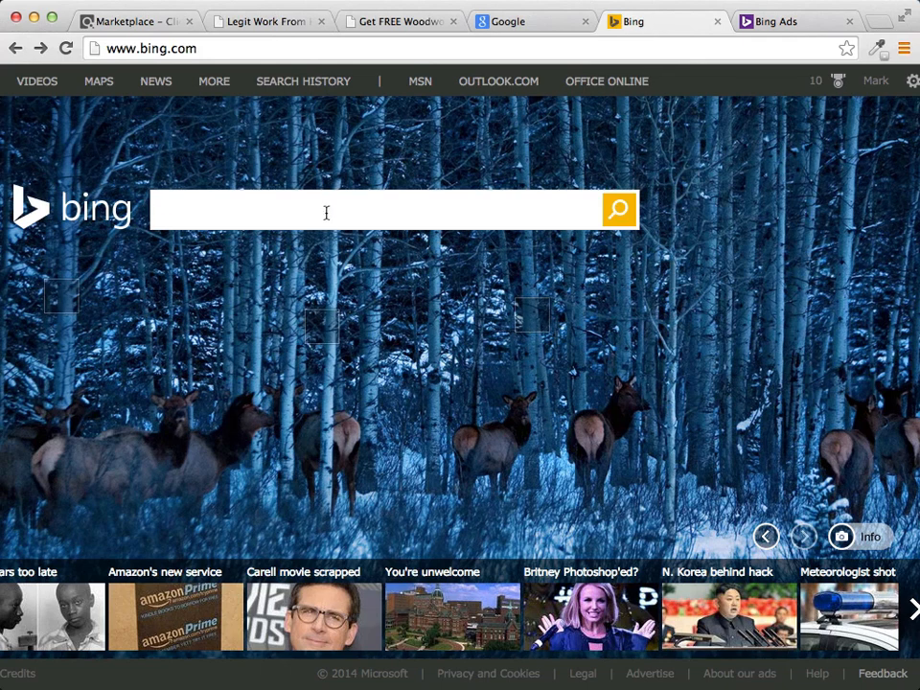
text(woodw)
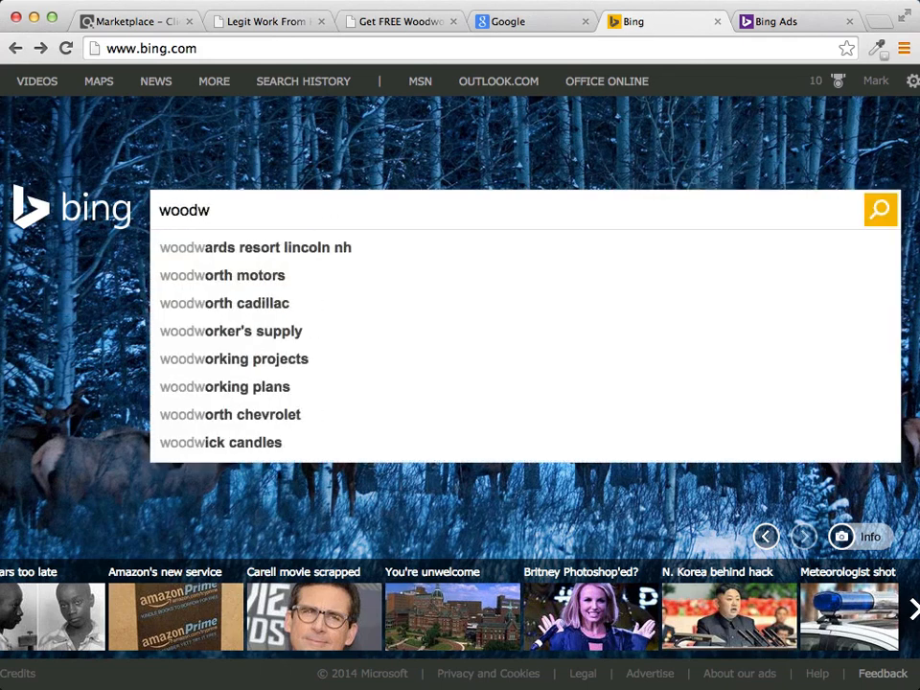
text(orking plans)
key(Return)
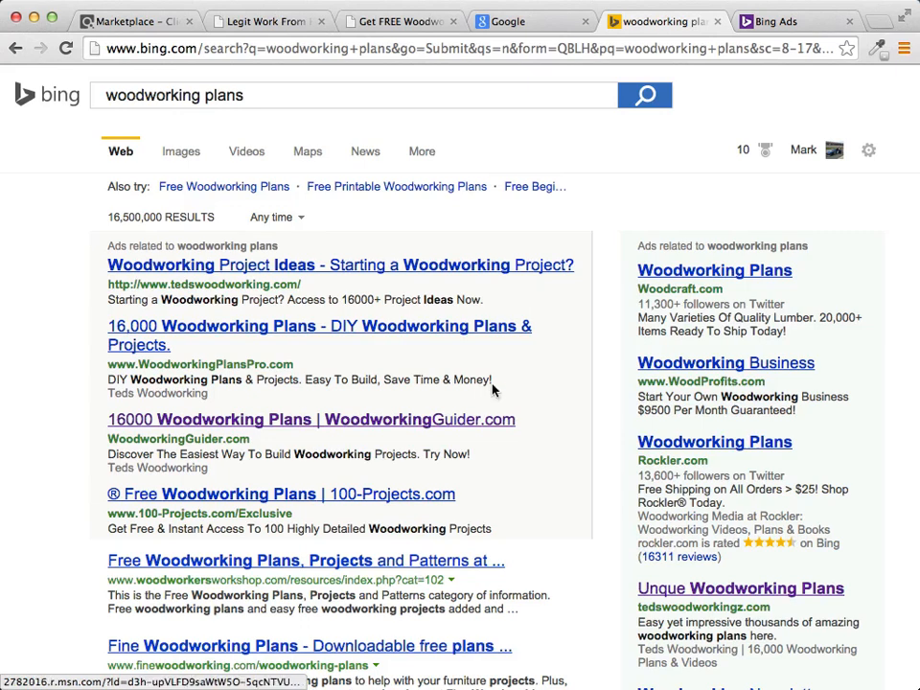
- Examine the ads and related searches around the first page of woodworking plans results, comparing the advertisers' titles and texts
scroll(494, 386, down, 2)
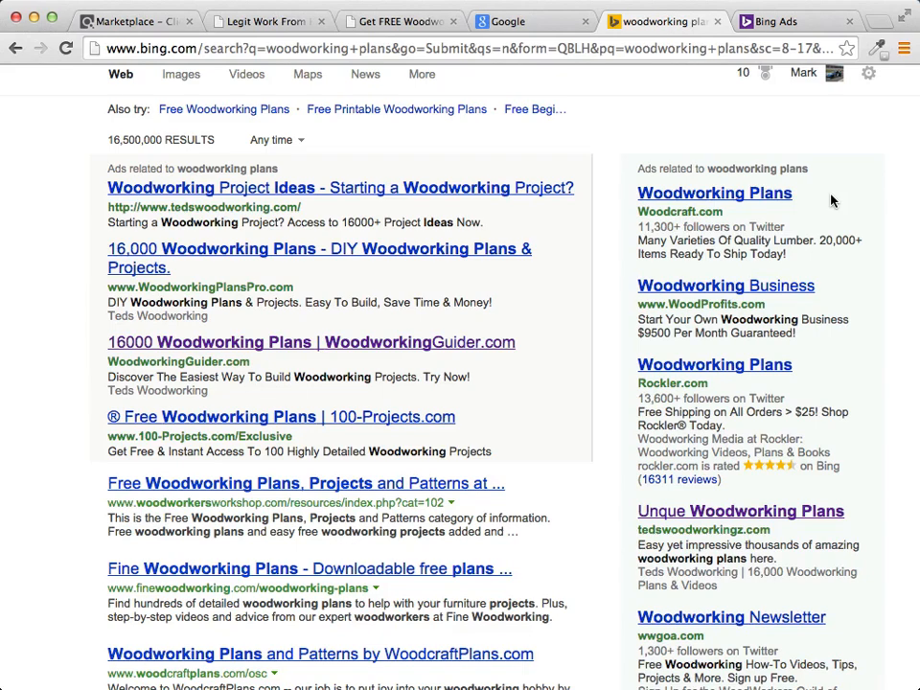
scroll(719, 517, down, 5)
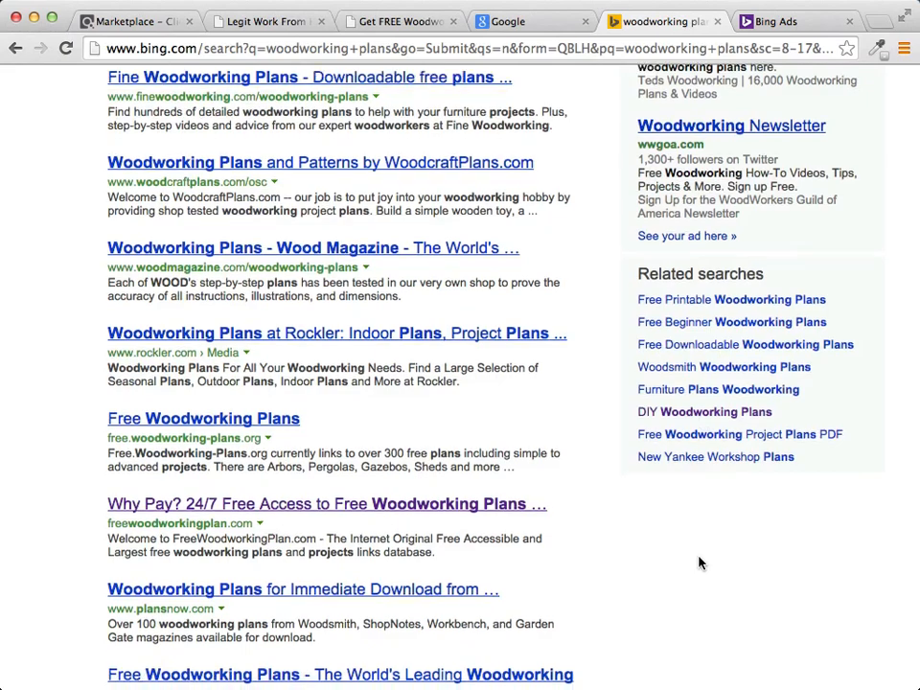
scroll(699, 563, down, 5)
scroll(699, 562, down, 5)
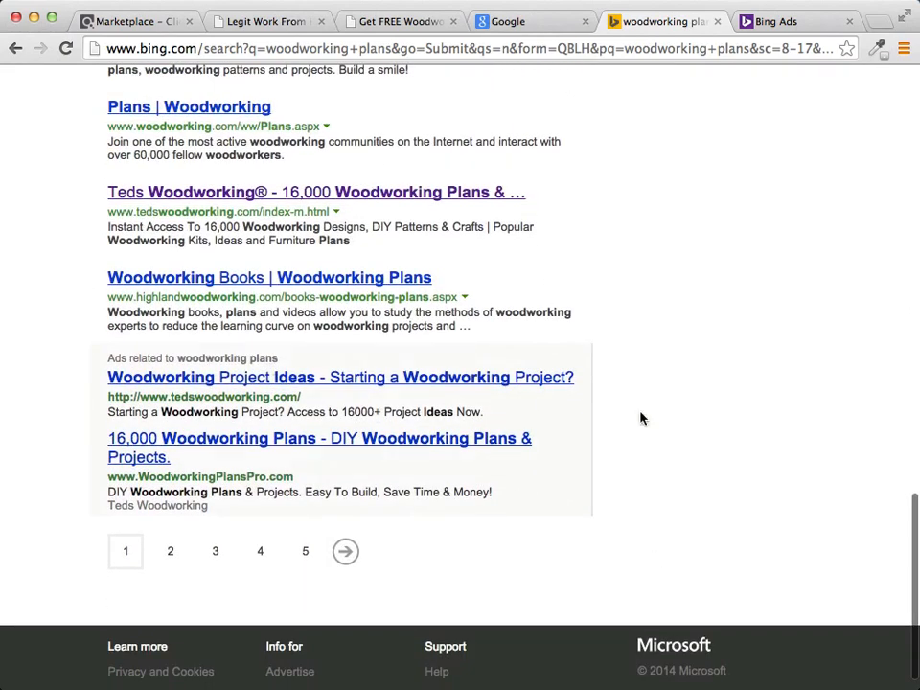
scroll(641, 417, up, 10)
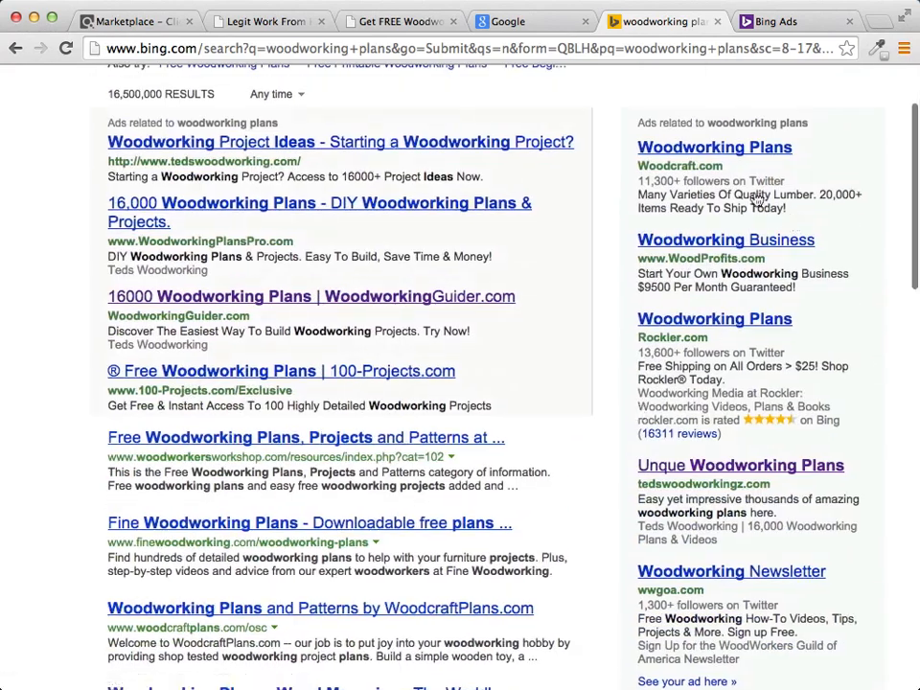
scroll(452, 204, up, 1)
scroll(452, 204, up, 2)
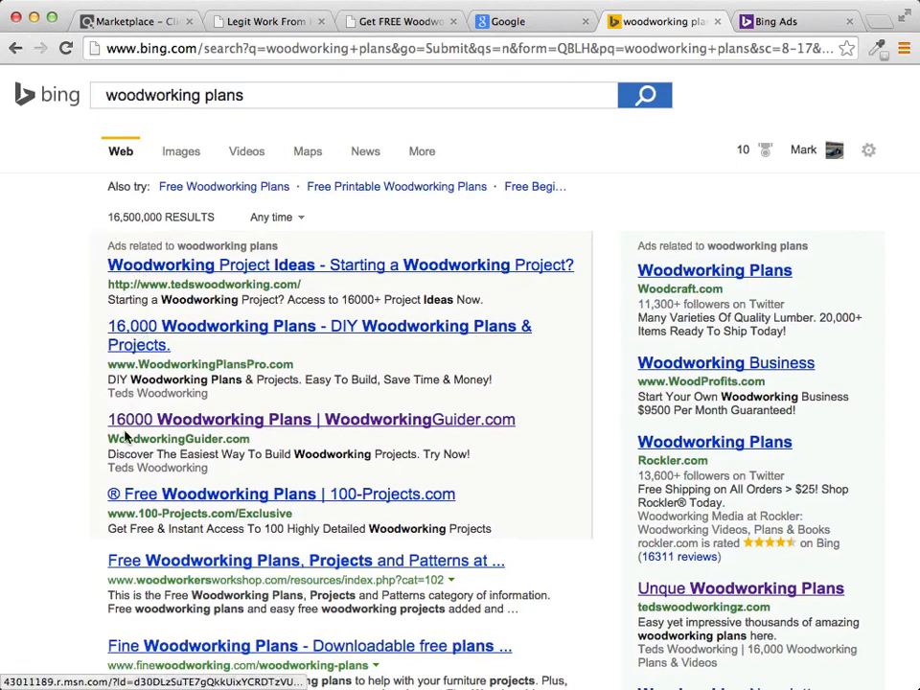
scroll(178, 438, down, 4)
scroll(175, 438, up, 4)
scroll(743, 249, down, 1)
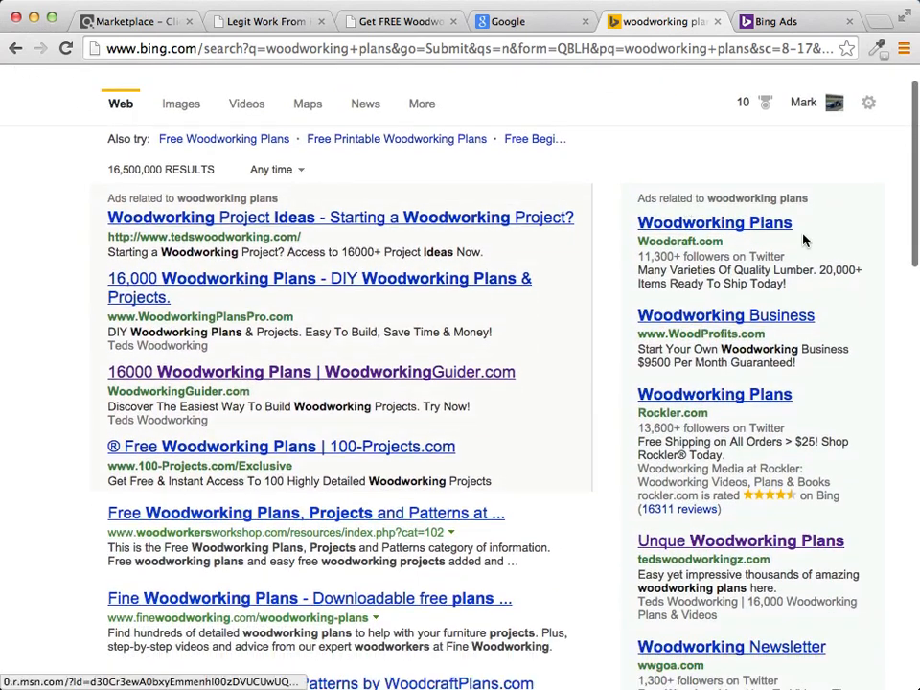
scroll(743, 242, down, 4)
scroll(725, 242, down, 20)
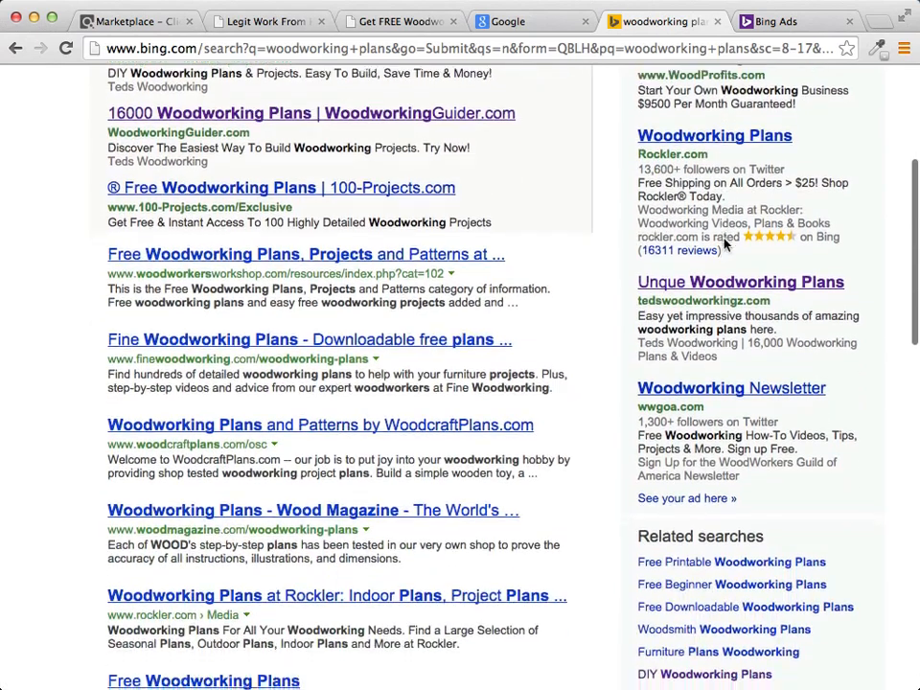
scroll(725, 243, down, 6)
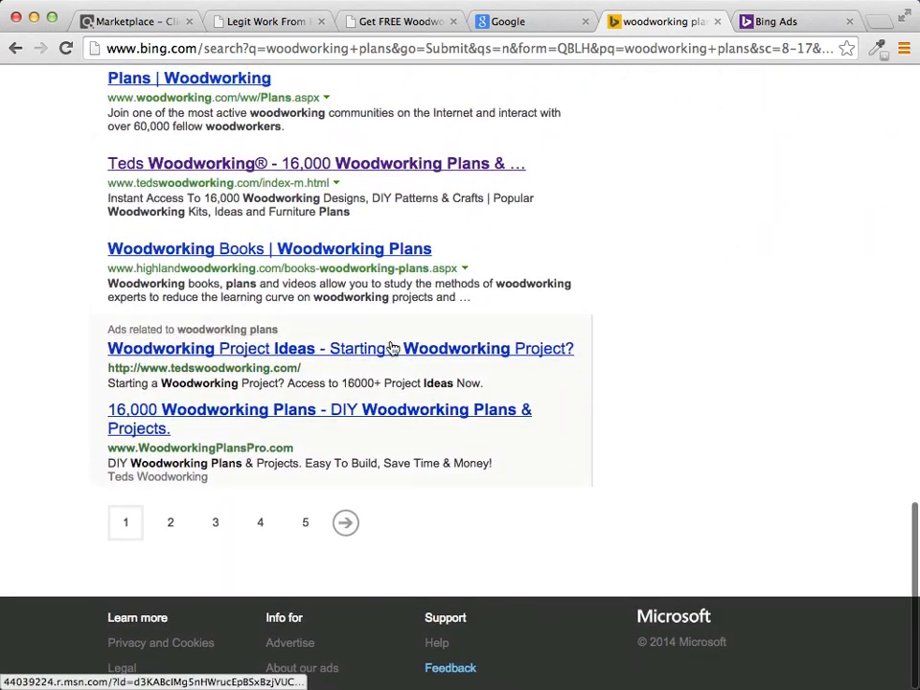
- Open the next page of results and review which advertisers appear for woodworking plans
click(347, 523)
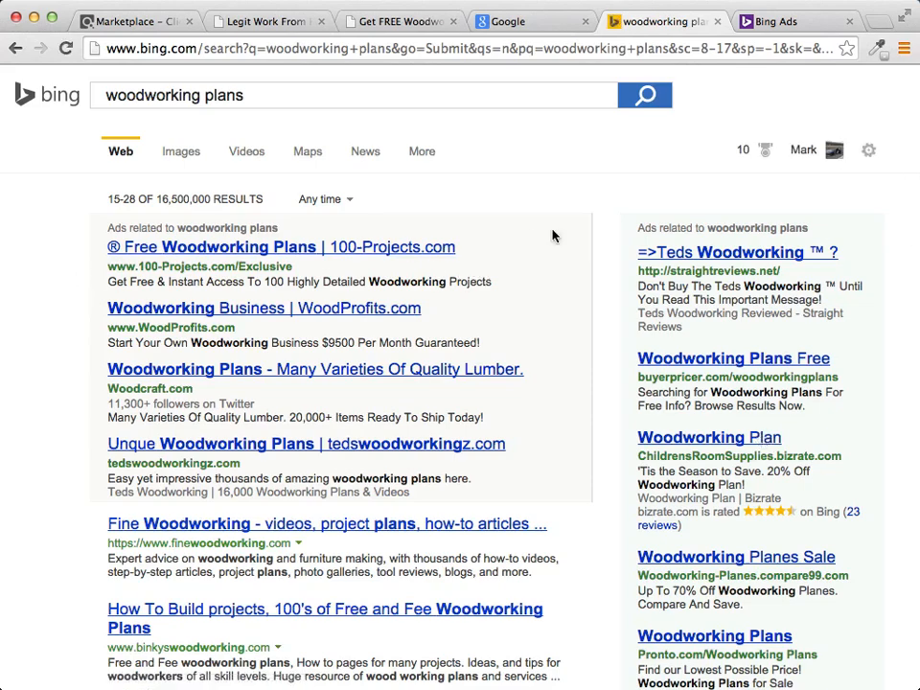
scroll(569, 239, down, 3)
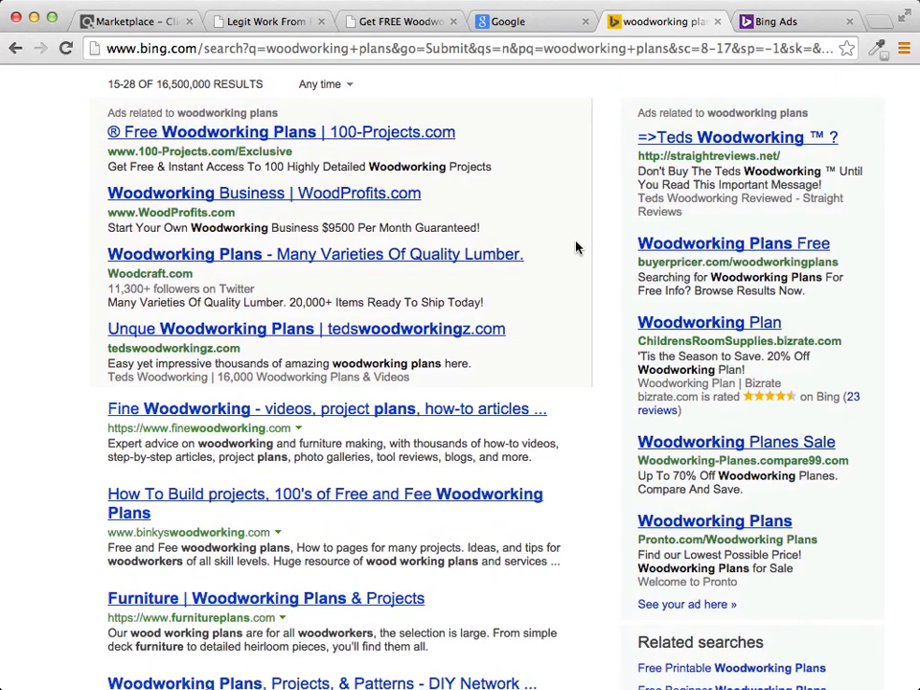
scroll(577, 244, down, 2)
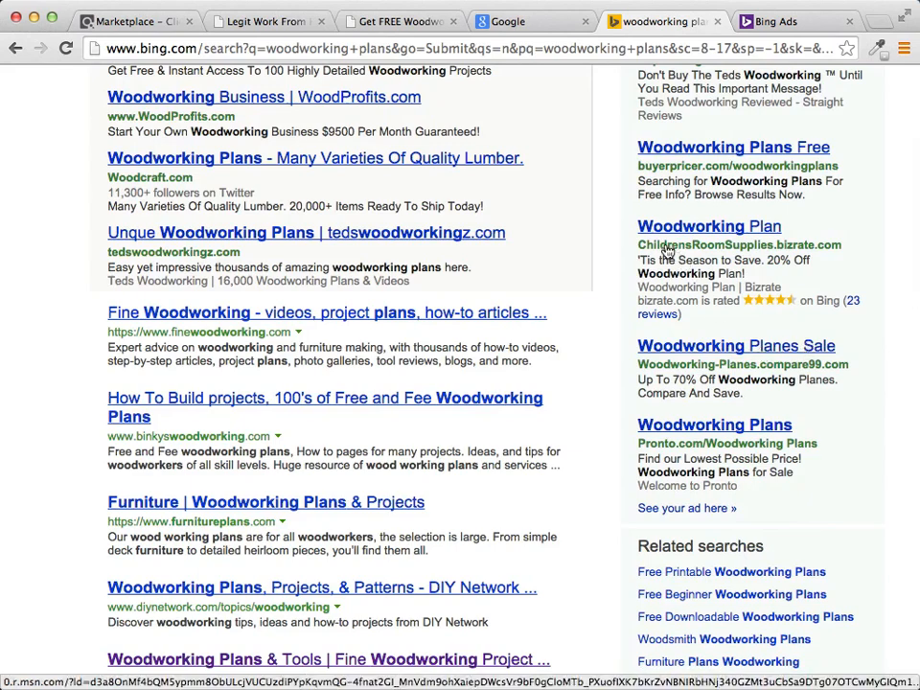
scroll(605, 240, down, 7)
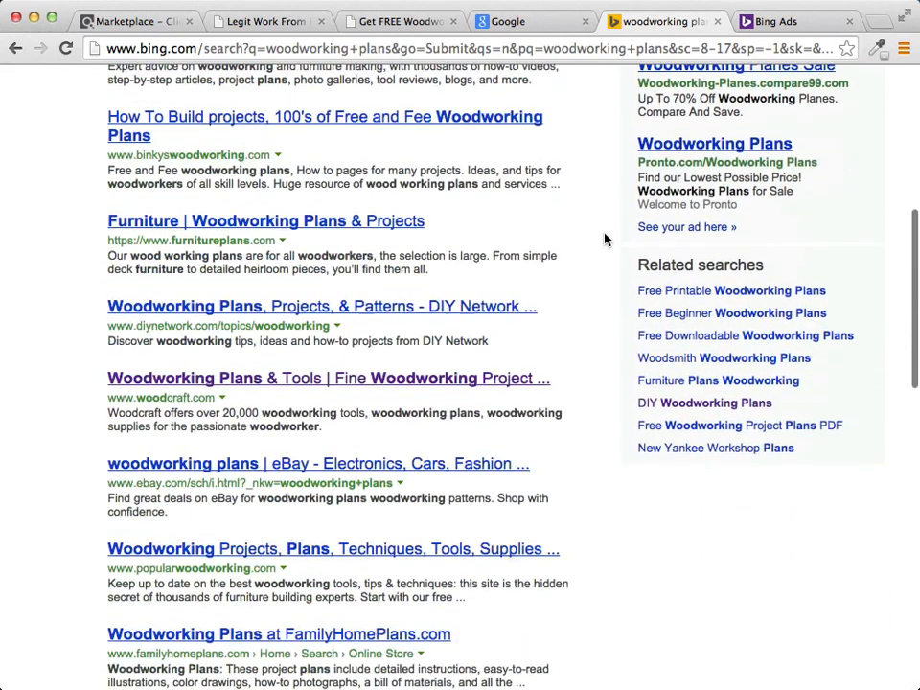
scroll(605, 240, down, 9)
scroll(605, 239, up, 2)
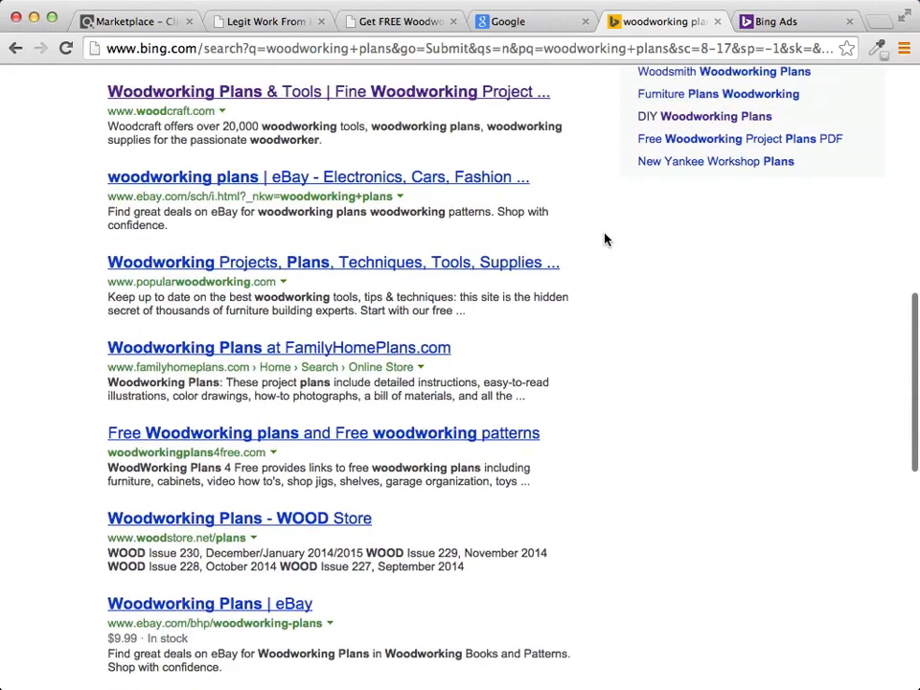
scroll(605, 240, down, 6)
scroll(605, 240, down, 3)
scroll(605, 239, up, 20)
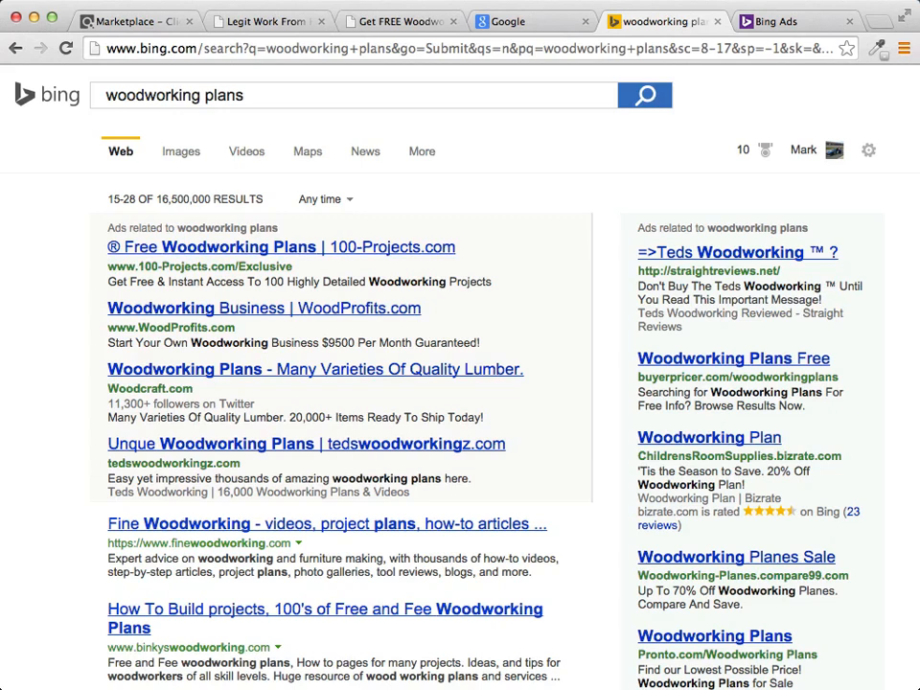
- Return to Bing Ads and start a new Search & content campaign from the campaigns overview
key(super+Tab)
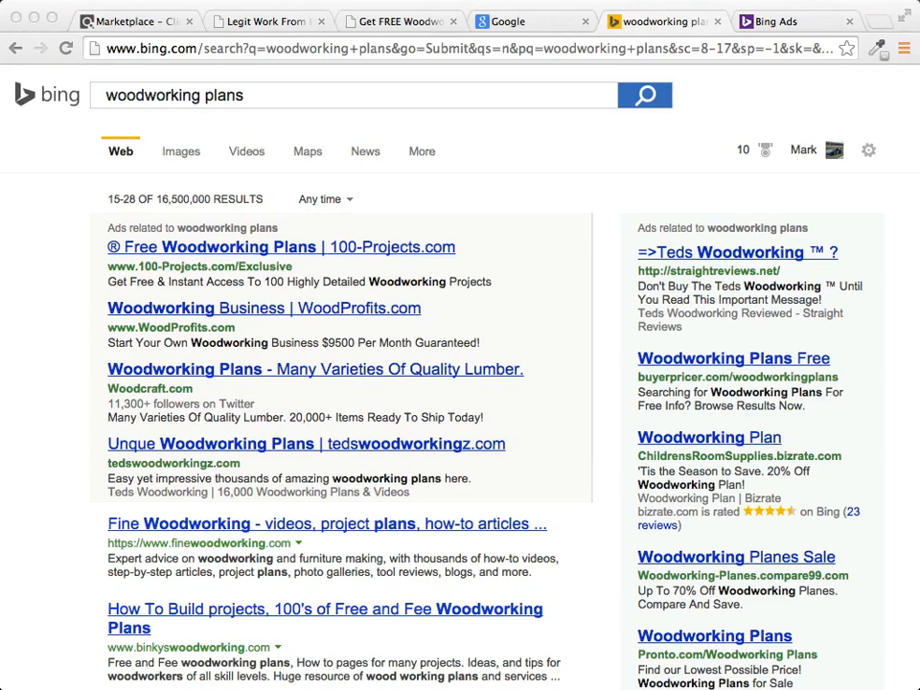
click(759, 20)
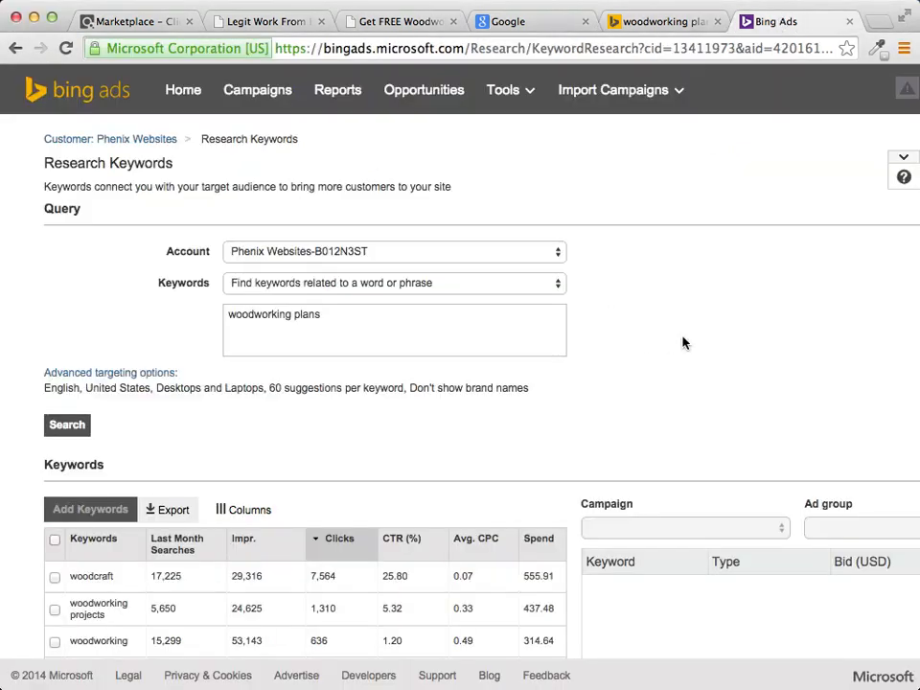
click(257, 92)
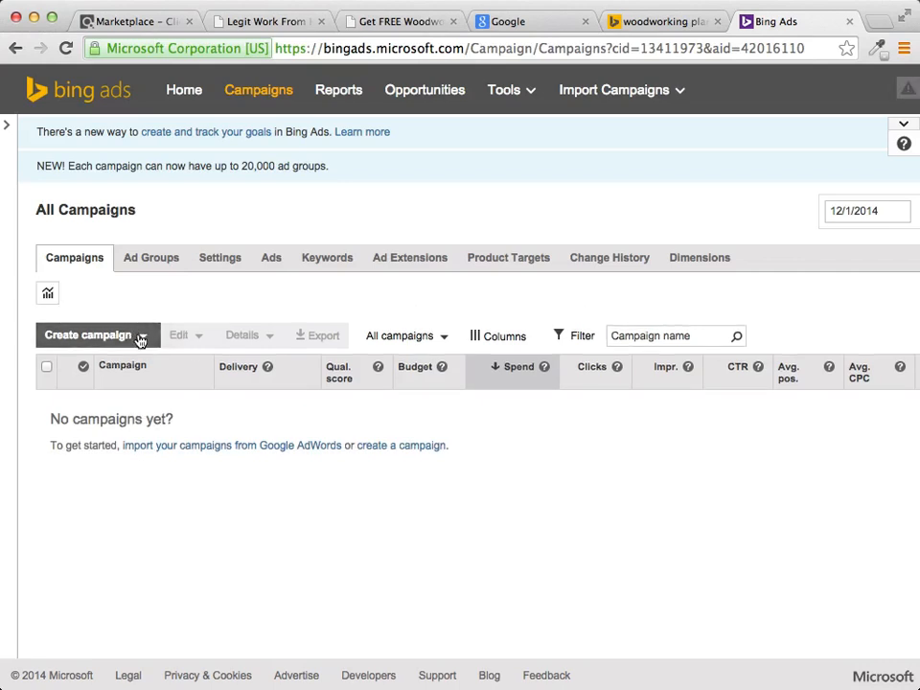
click(141, 338)
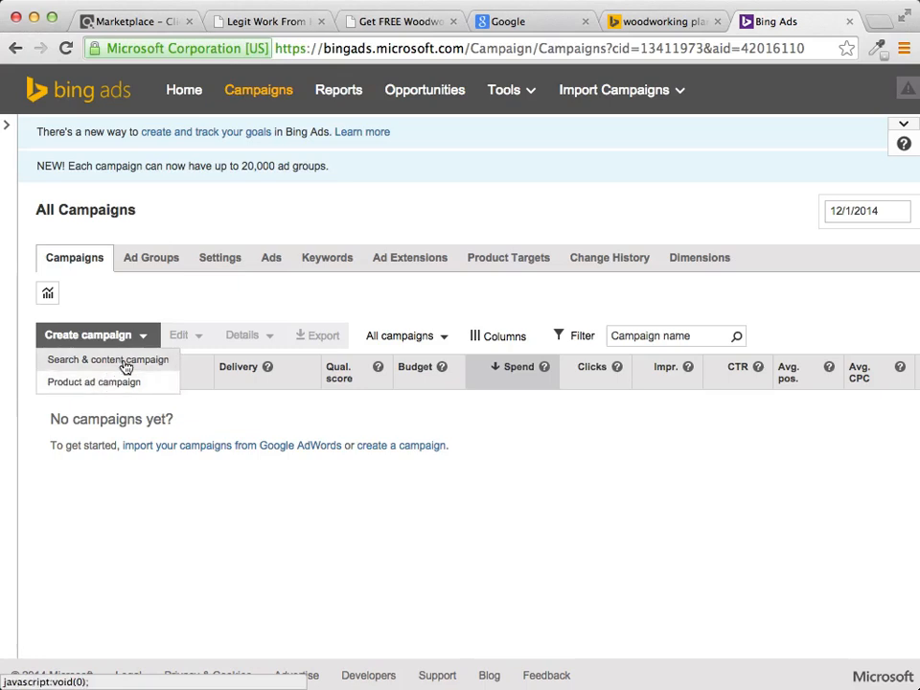
click(126, 368)
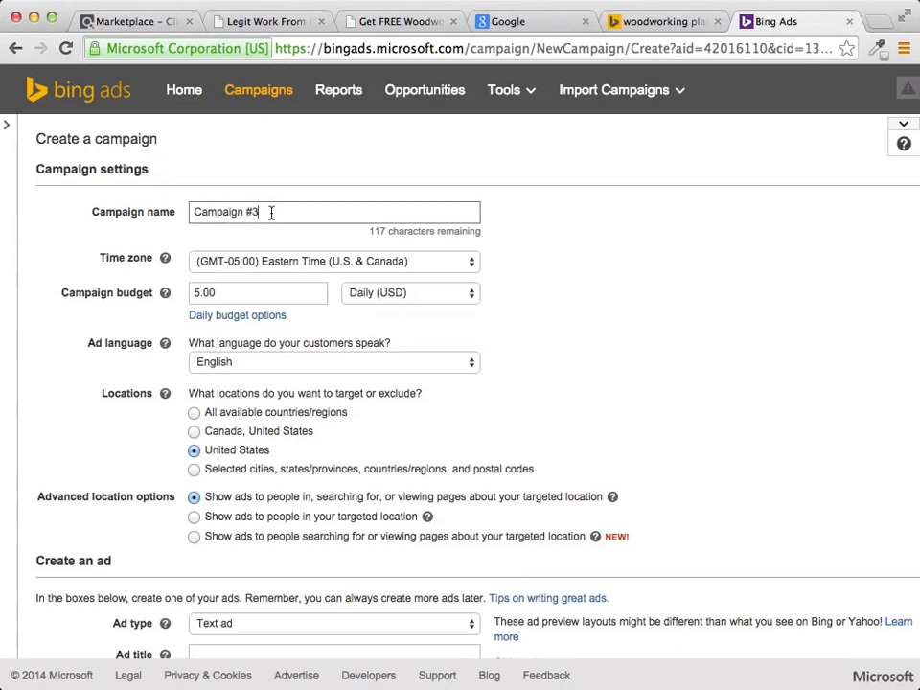
- Replace the default campaign name with "woodworking plans"
triple_click(271, 212)
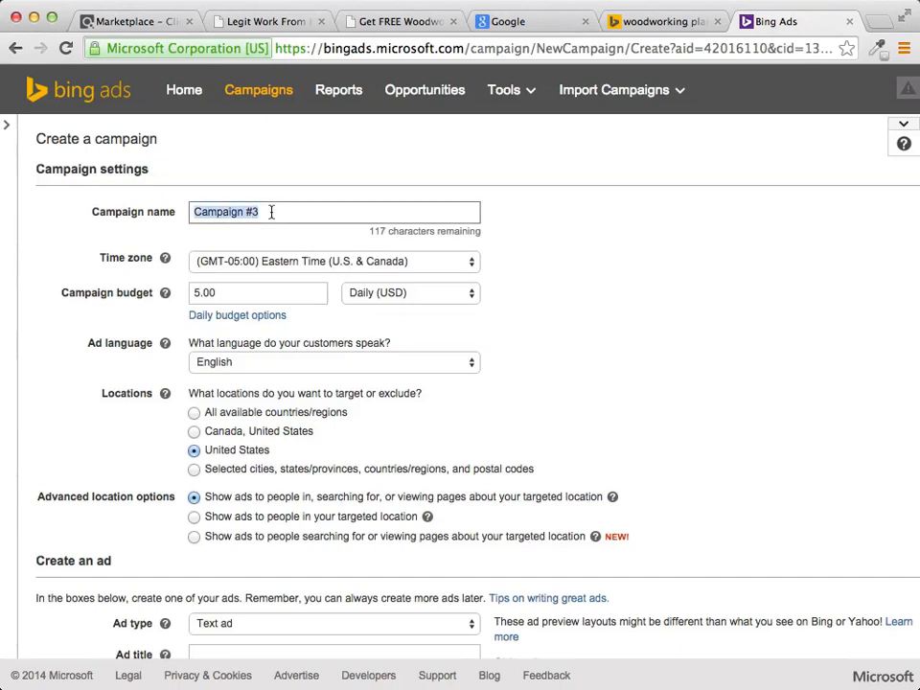
text(wooodwork)
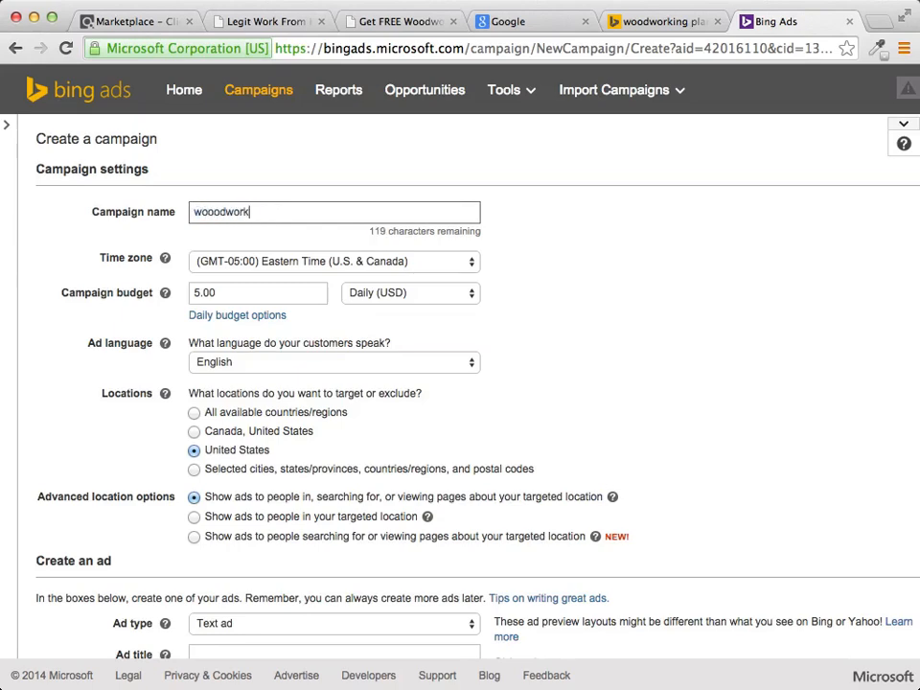
right_click(244, 212)
click(308, 216)
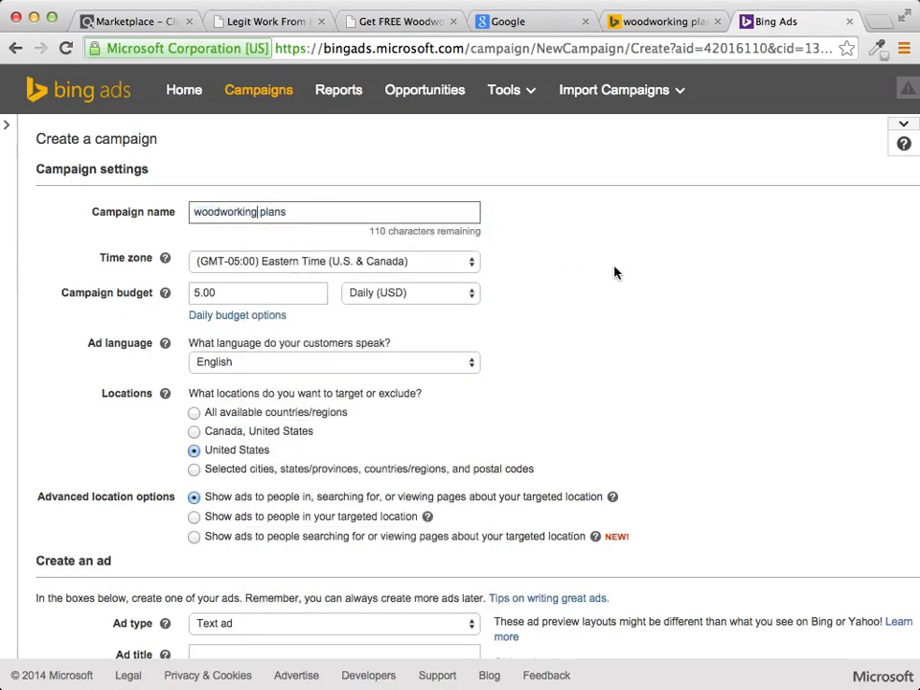
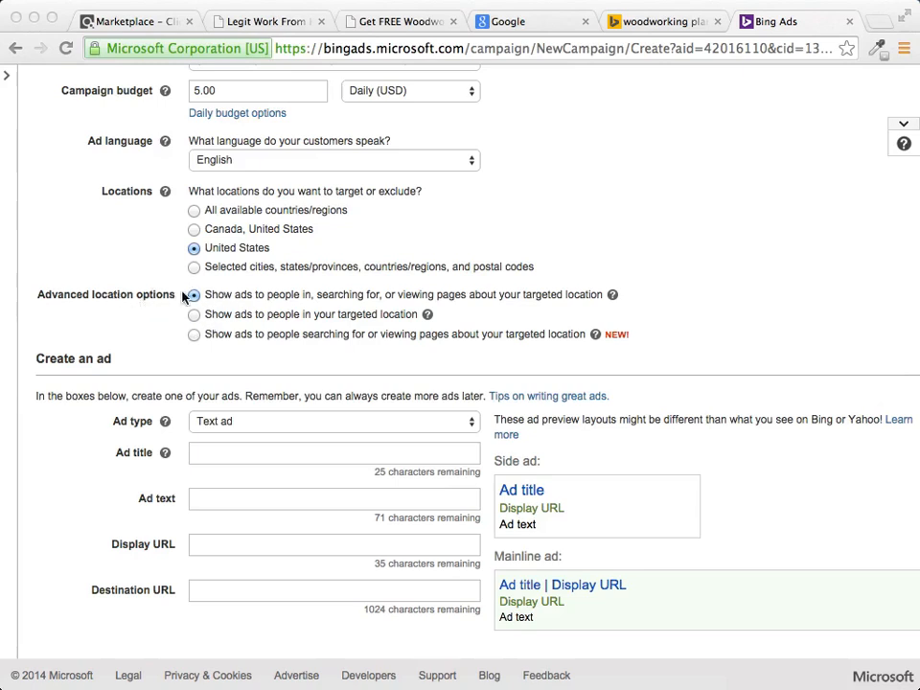
- Keep the Text ad type, title it "Awesome Woodworking Plans", and enter the text "Get these awesome woodworking plans before you visit any other site"
scroll(183, 298, down, 2)
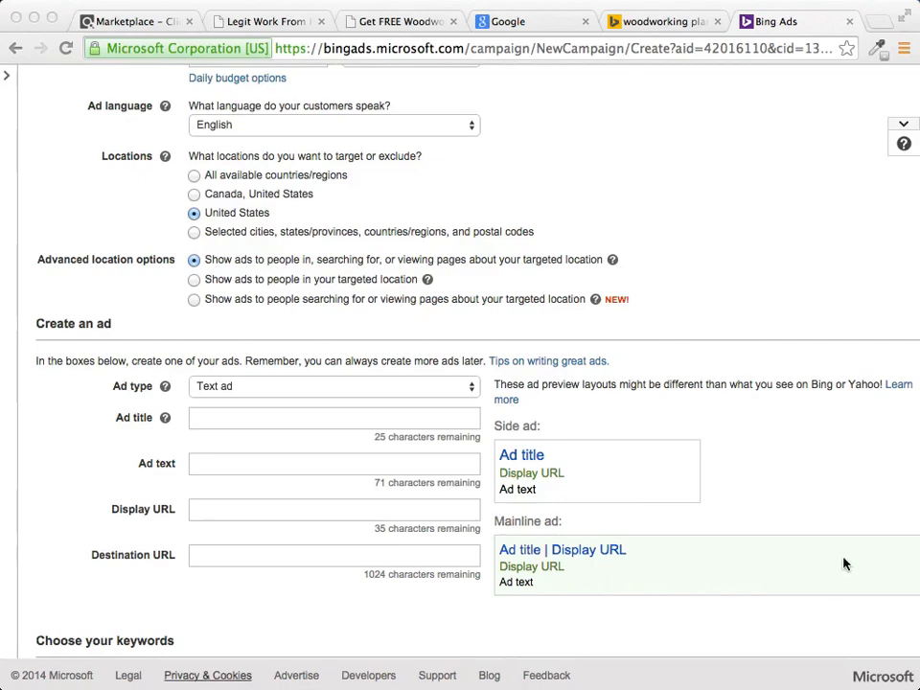
scroll(341, 321, down, 3)
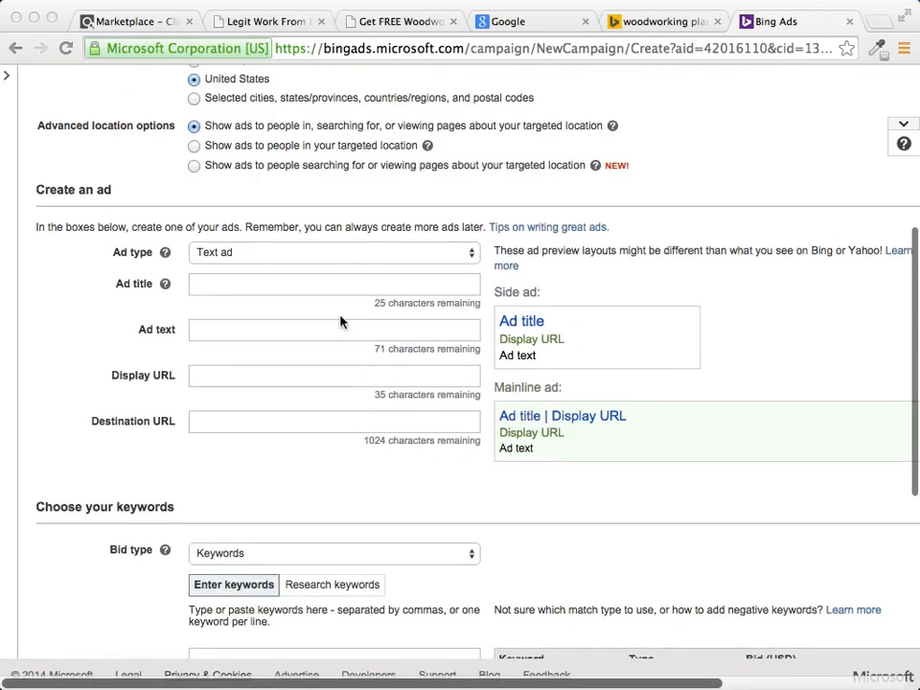
click(247, 253)
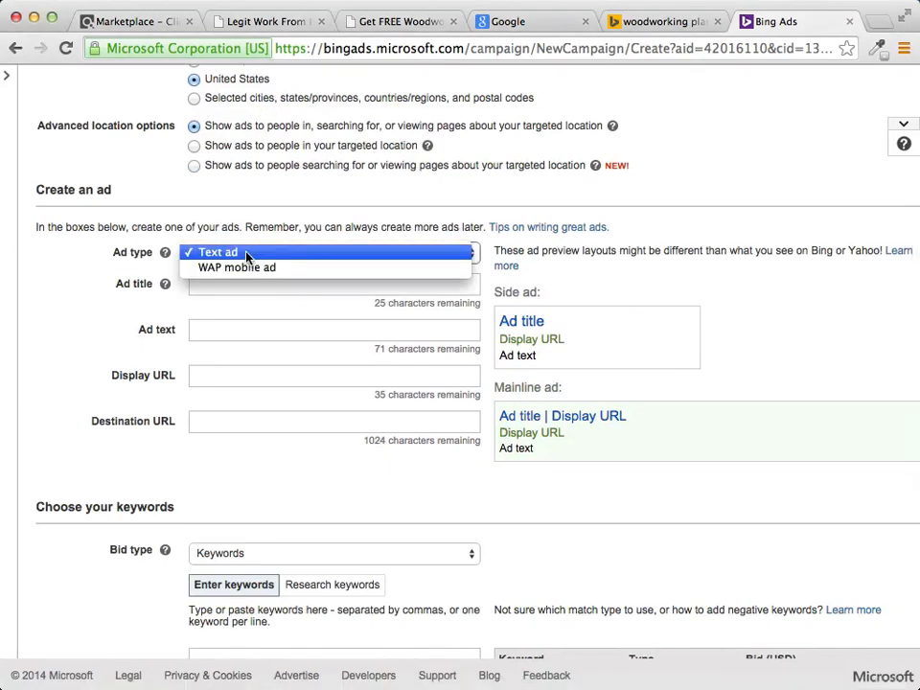
click(247, 254)
click(237, 286)
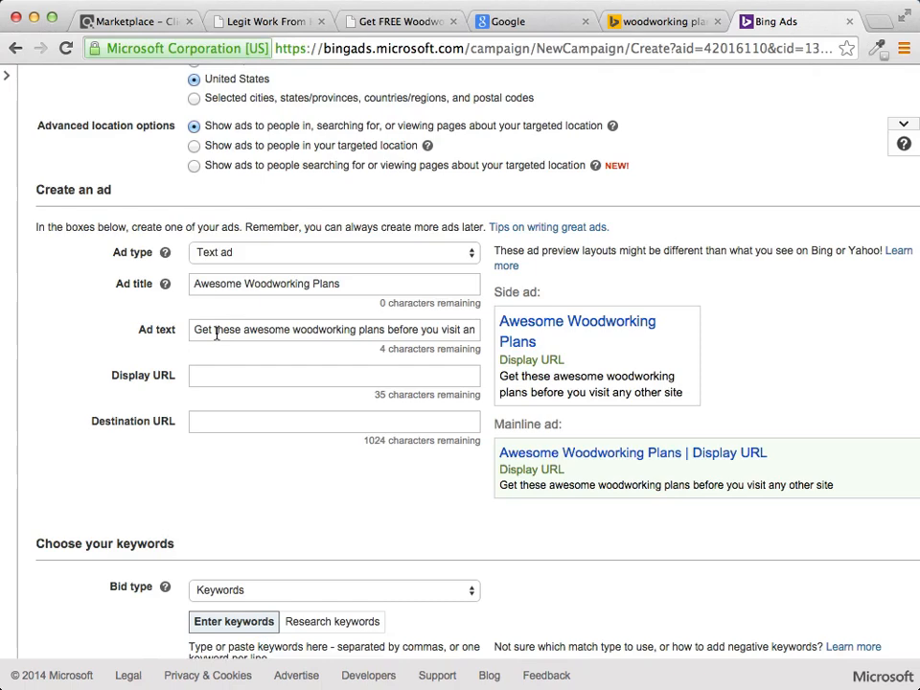
- Enter Markswoodworkingtips.com as both the display URL and the destination URL of the ad
scroll(217, 332, up, 1)
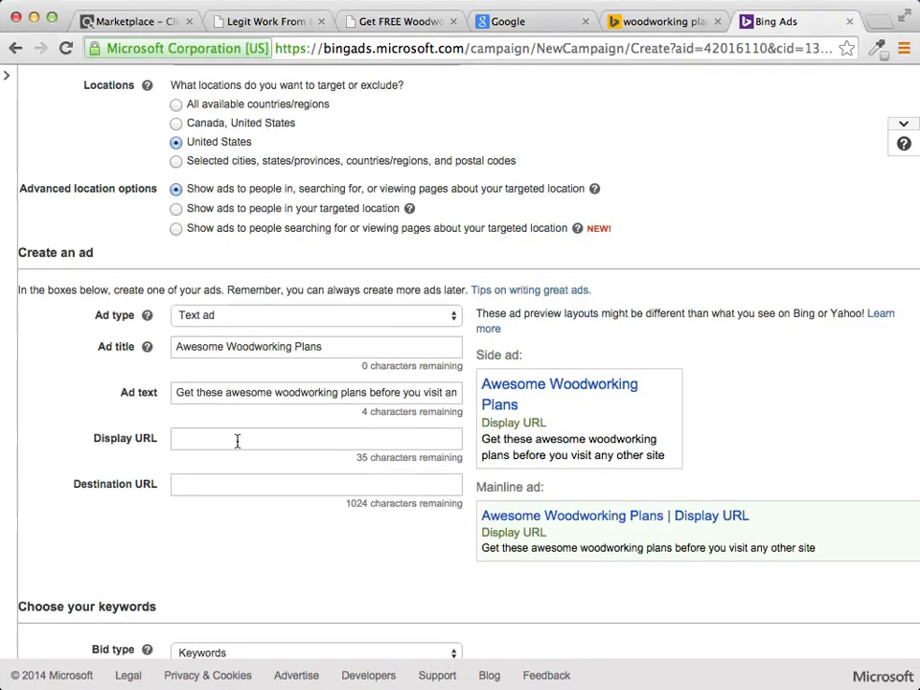
click(241, 440)
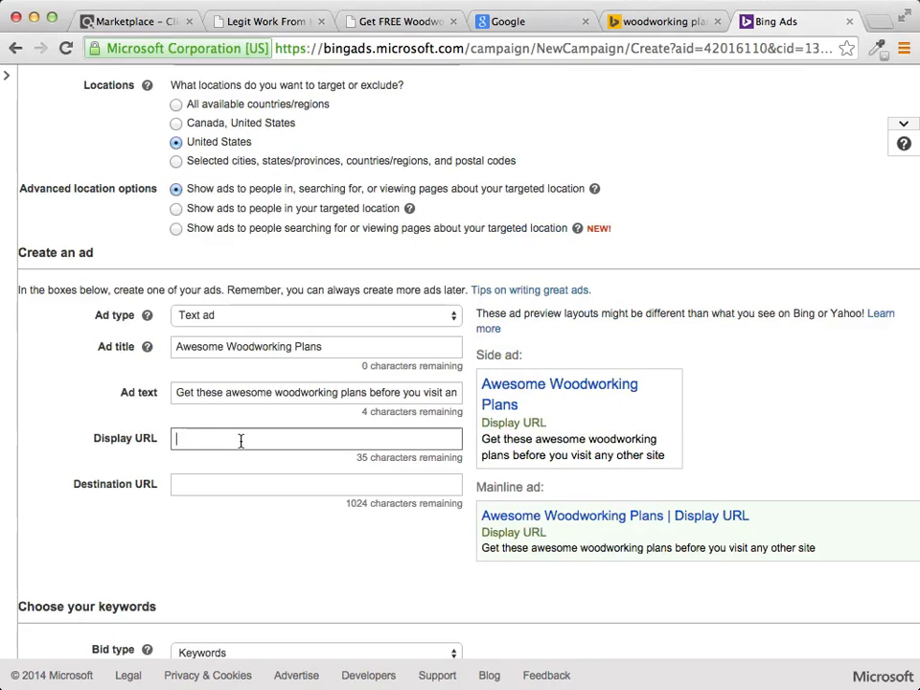
text(Markswoodworkingtips)
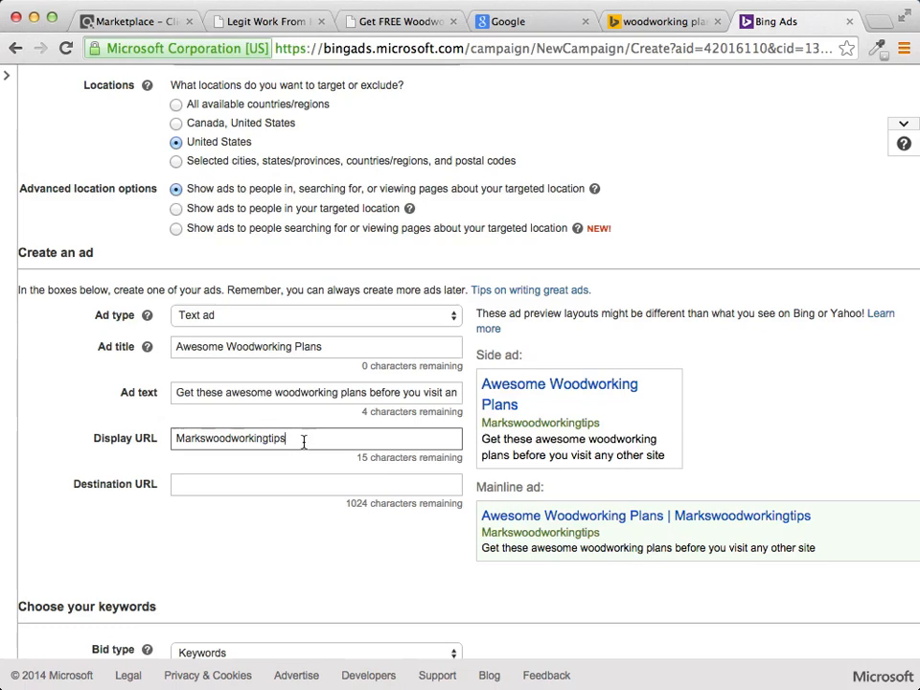
text(.com)
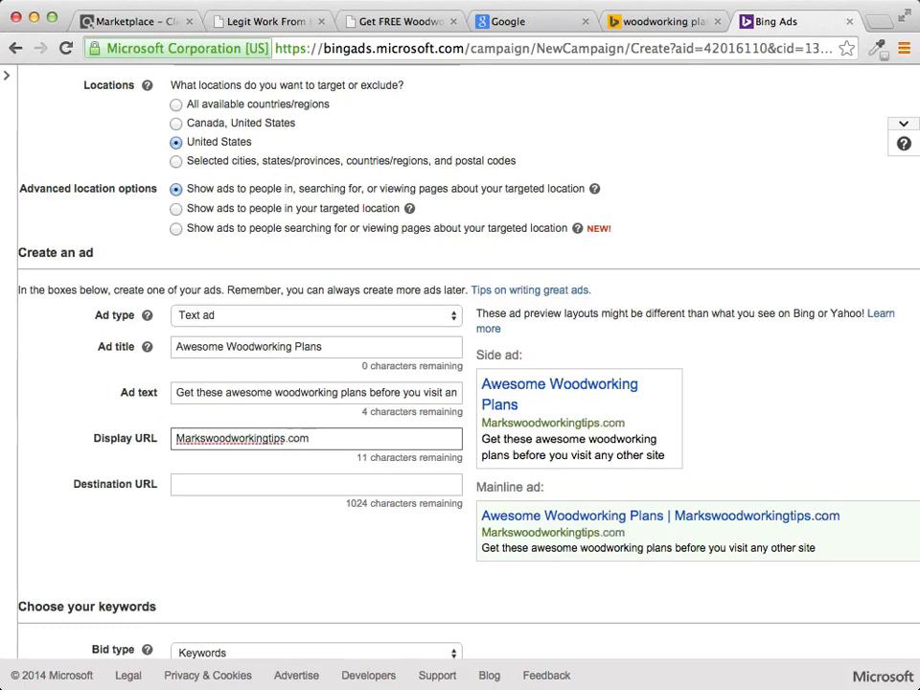
click(266, 477)
text(Markswoodworkingtips.com)
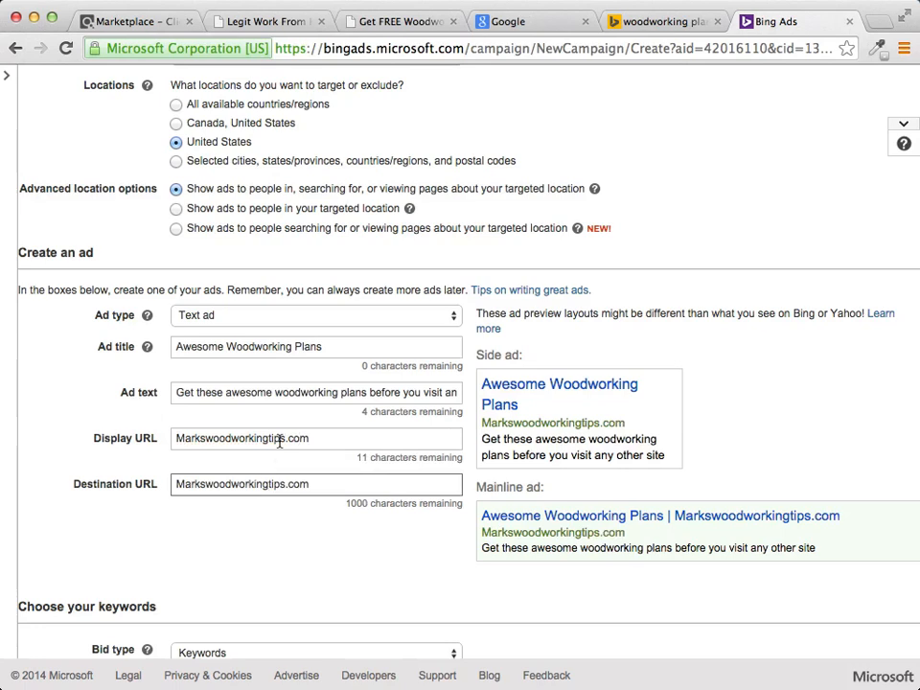
- Copy the address of the free woodworking plans landing page, leaving out the query string
double_click(303, 485)
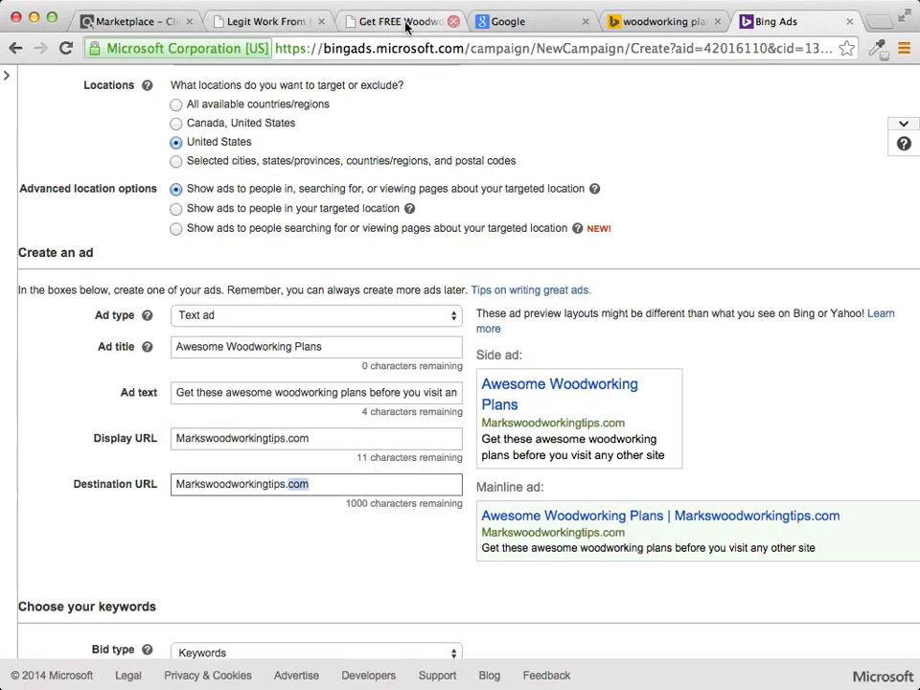
click(337, 22)
click(333, 48)
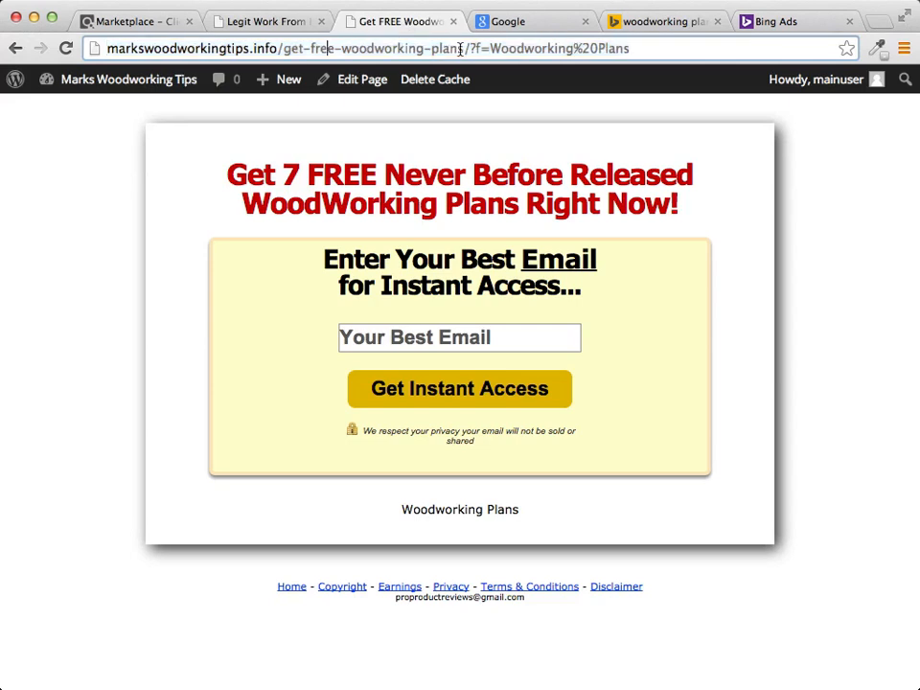
drag(468, 48, 86, 48)
right_click(206, 50)
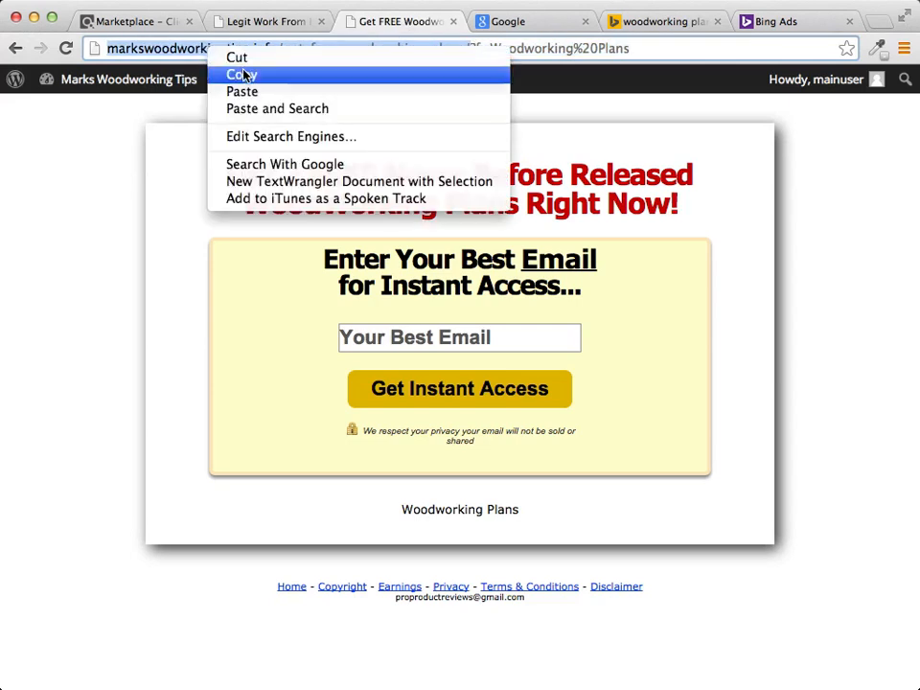
click(249, 73)
click(804, 21)
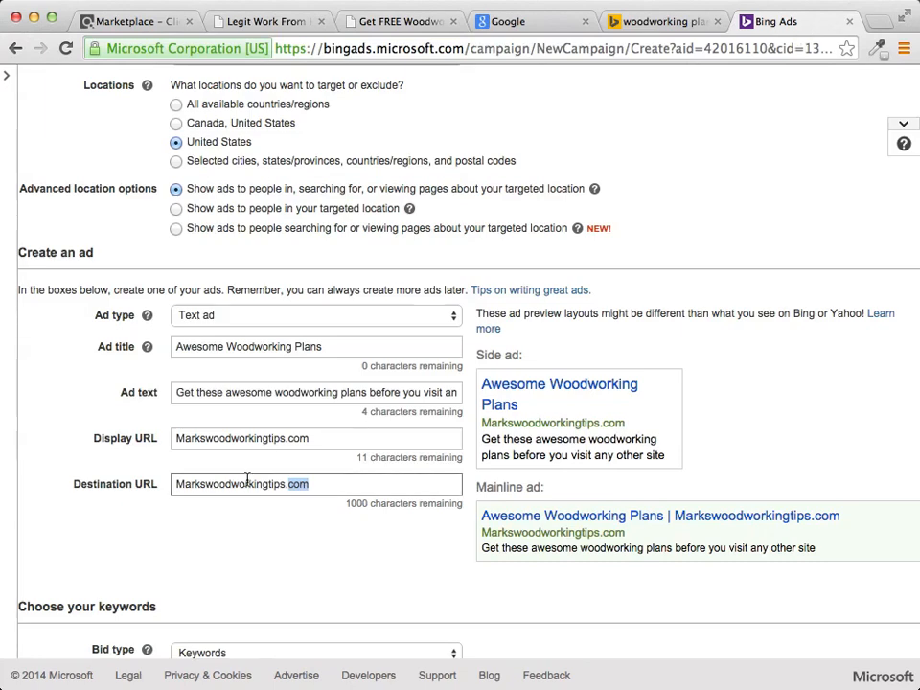
drag(308, 484, 177, 484)
right_click(291, 484)
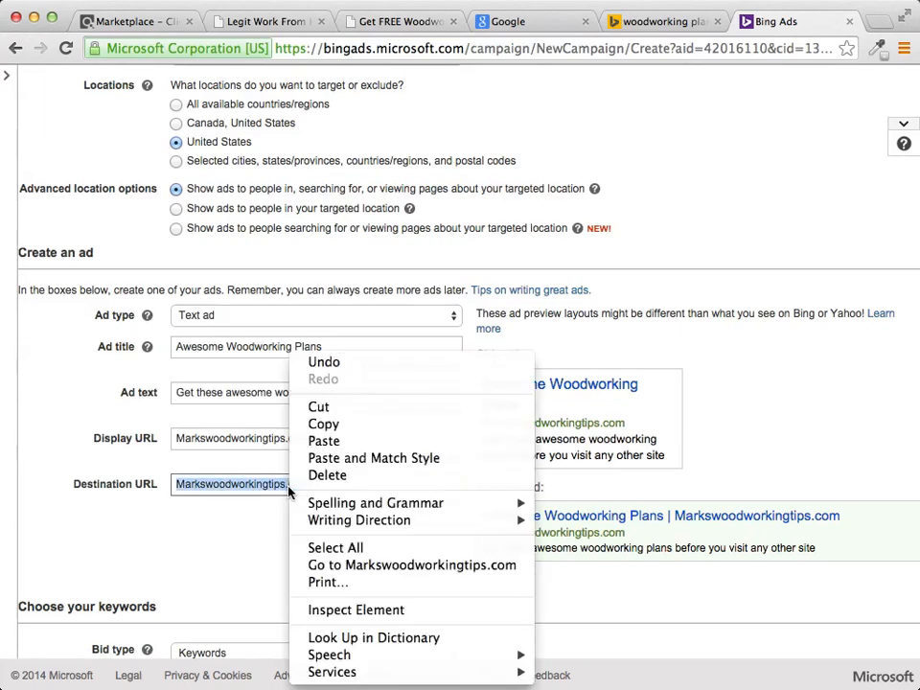
click(324, 441)
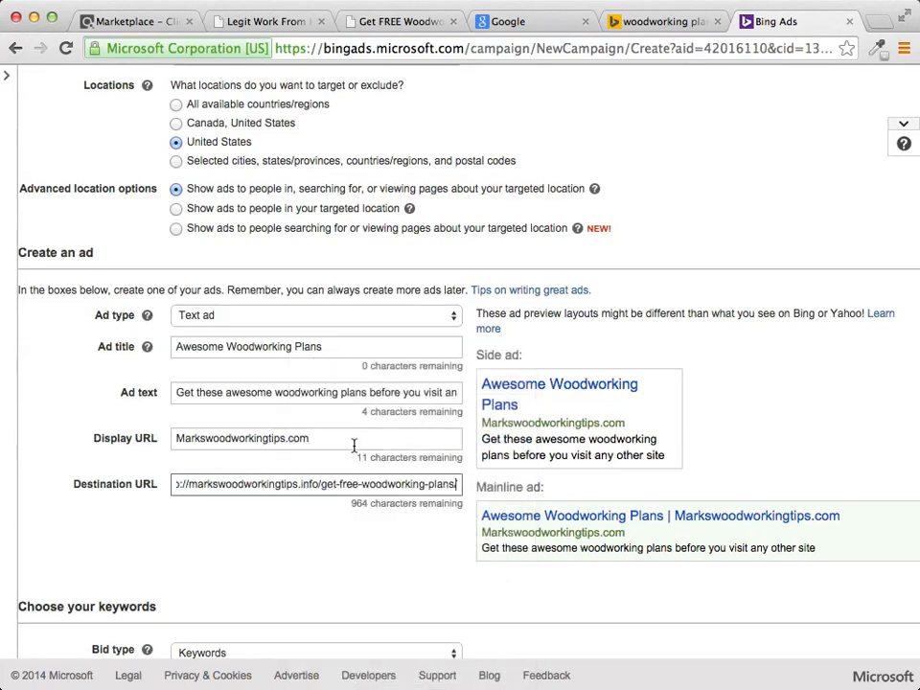
click(389, 557)
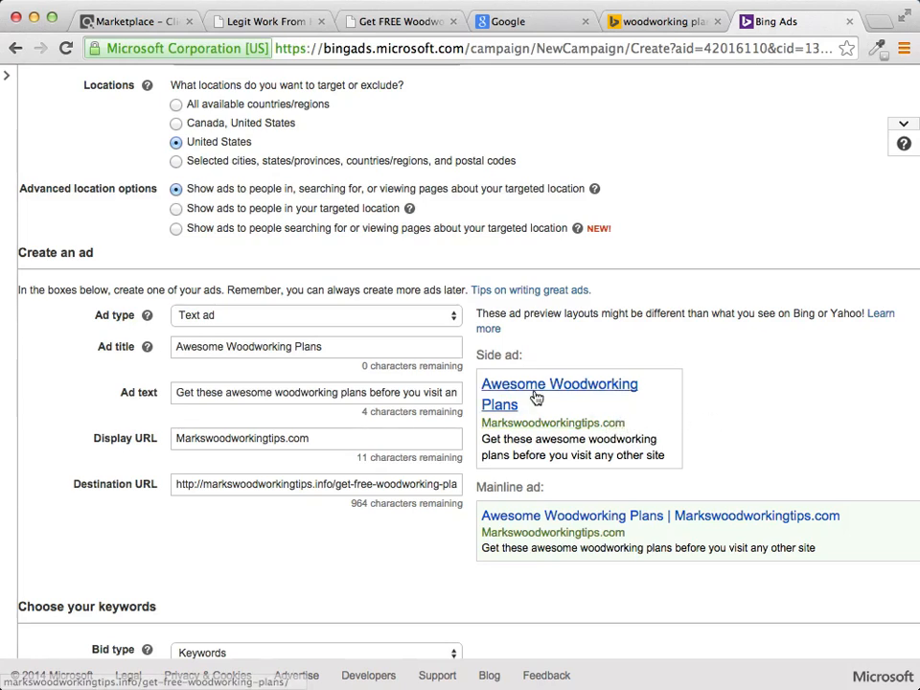
- Replace "Awesome" with "Great" in the ad title and "awesome" with "great" in the ad text
click(382, 347)
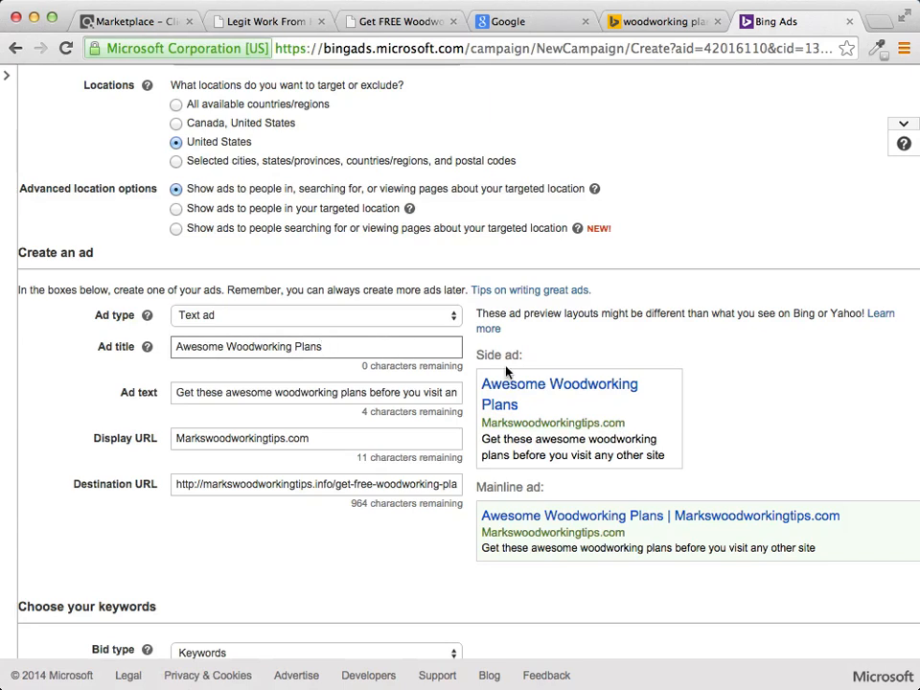
scroll(384, 369, right, 2)
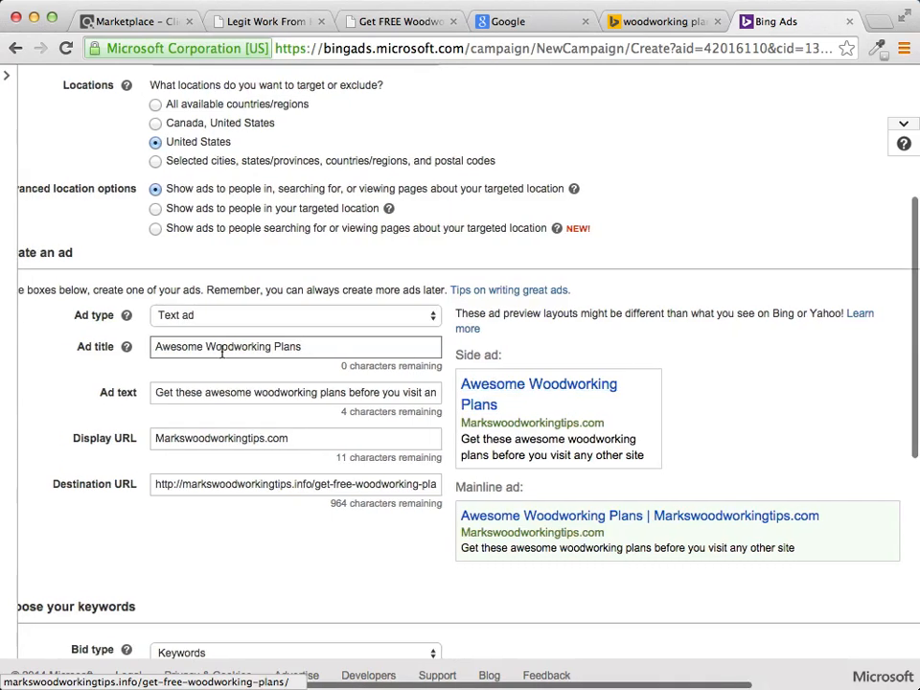
drag(203, 346, 153, 346)
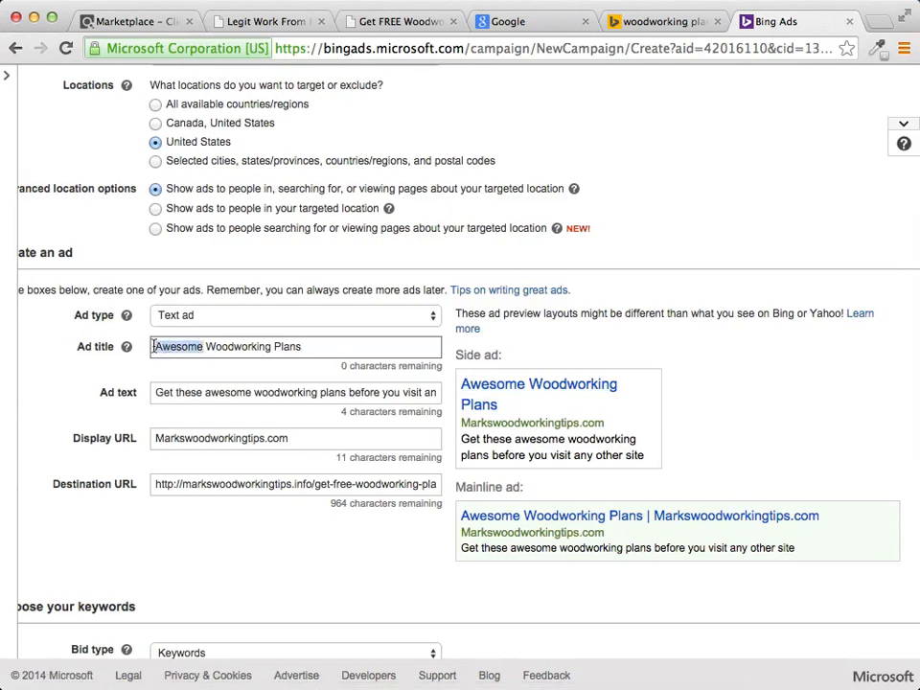
text(Great)
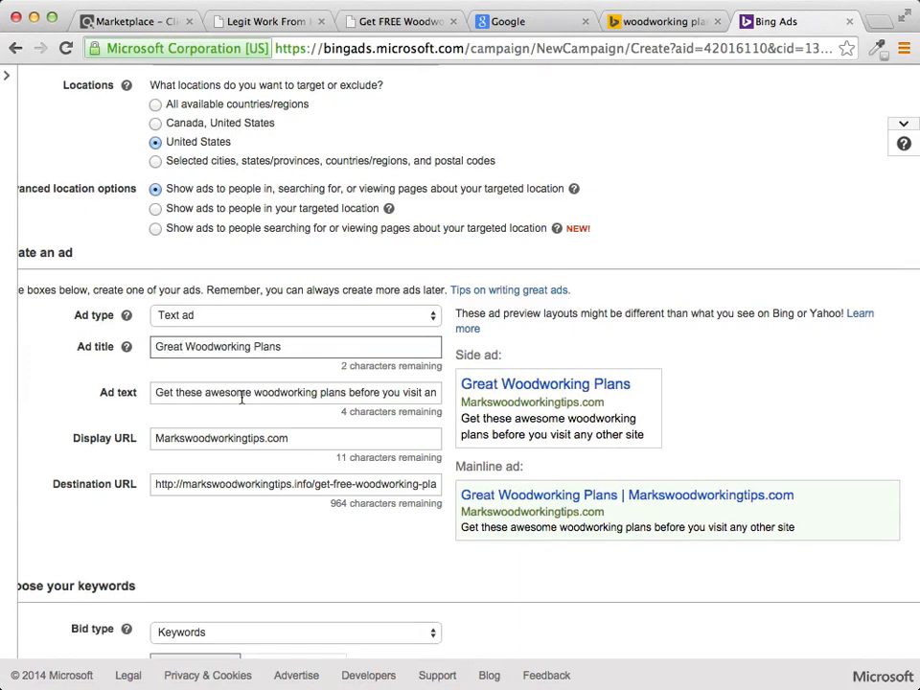
double_click(234, 392)
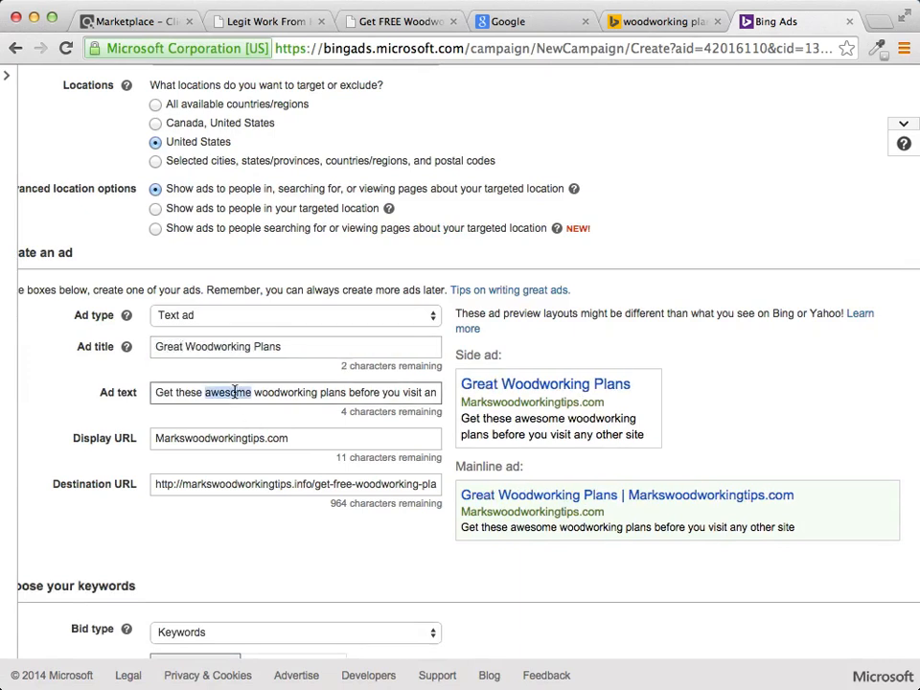
text(great)
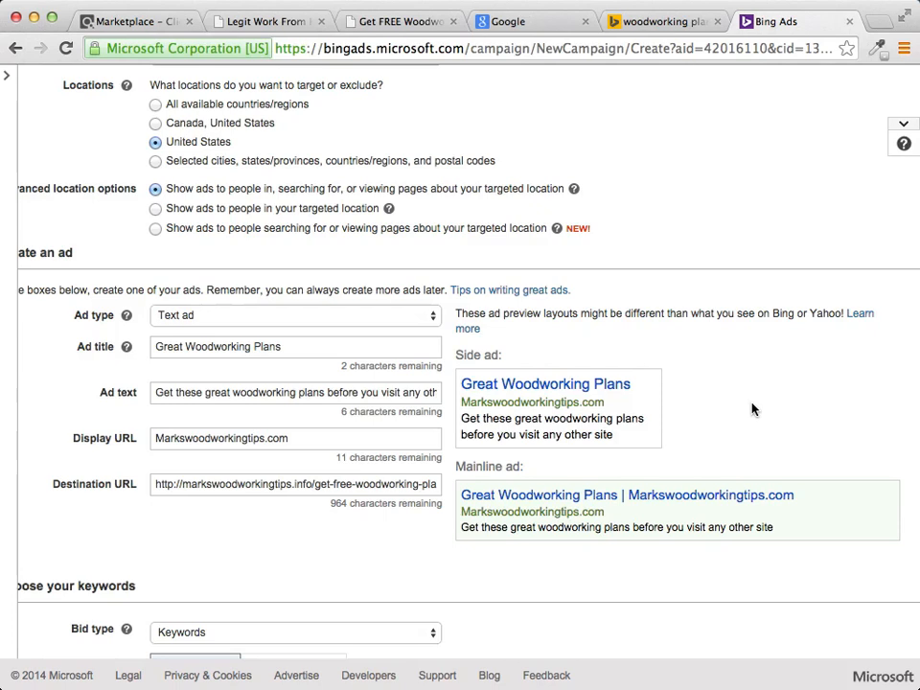
- Keep the bid type as Keywords and switch the keyword section to researching keywords
scroll(753, 410, down, 1)
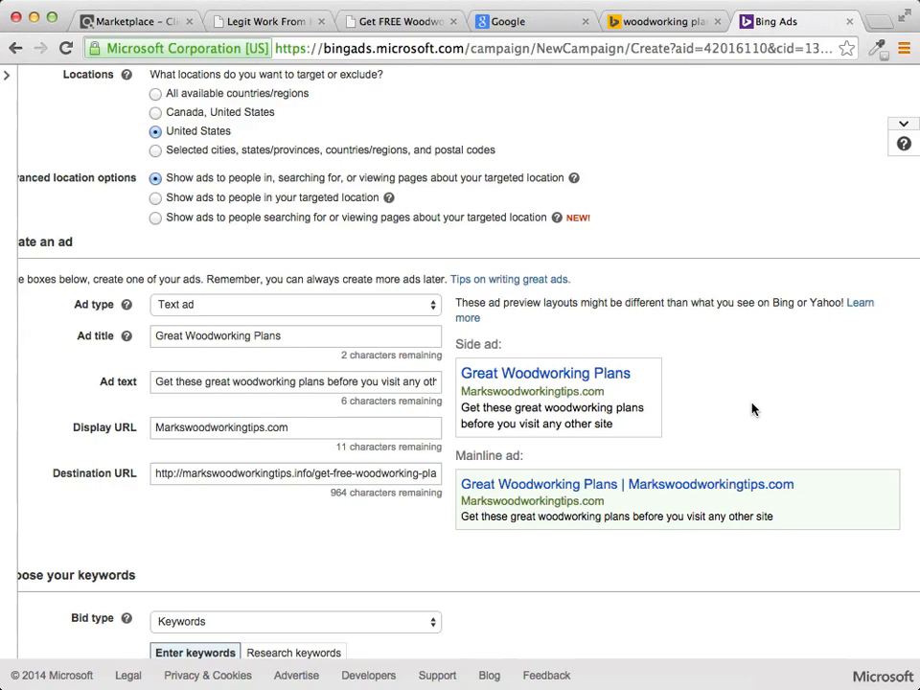
scroll(594, 381, down, 1)
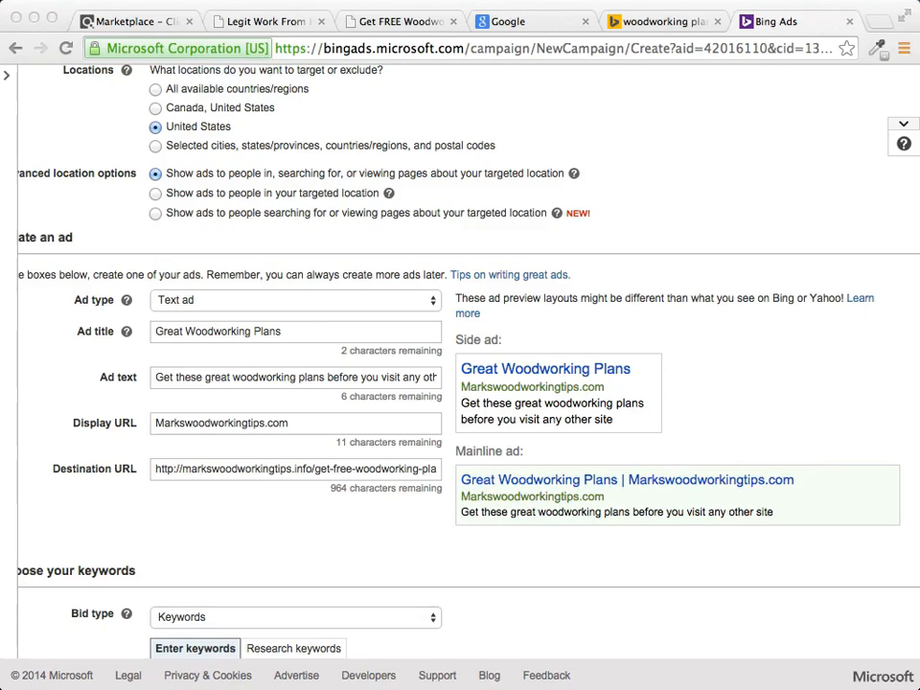
click(428, 557)
scroll(428, 557, down, 10)
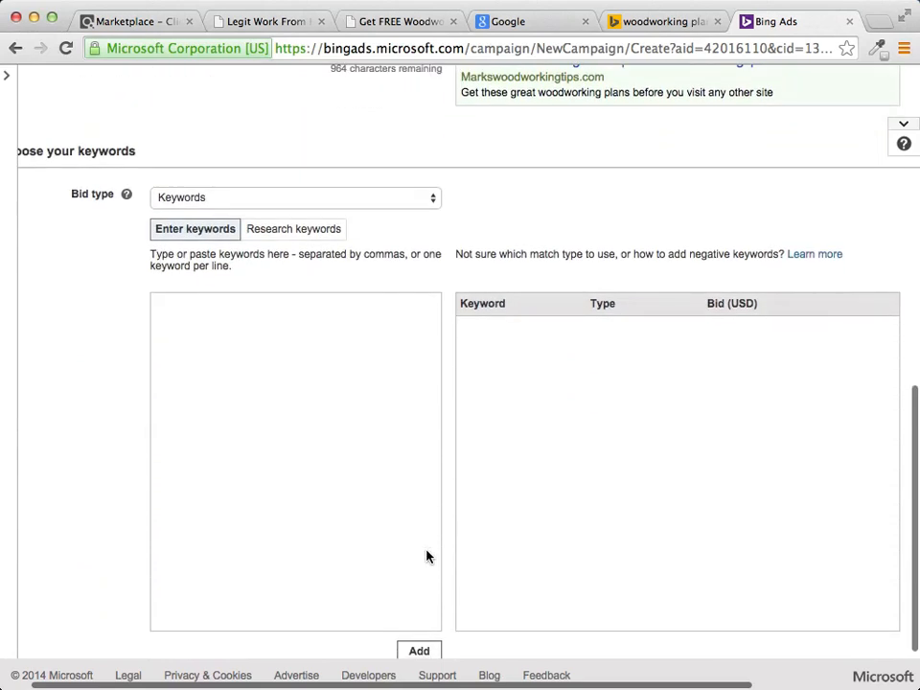
click(350, 204)
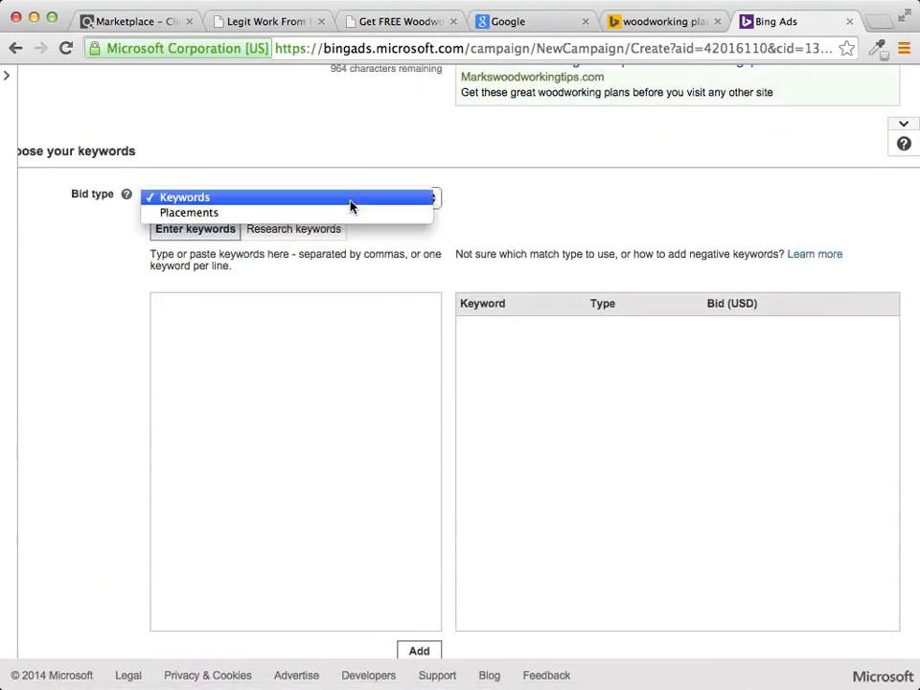
click(350, 205)
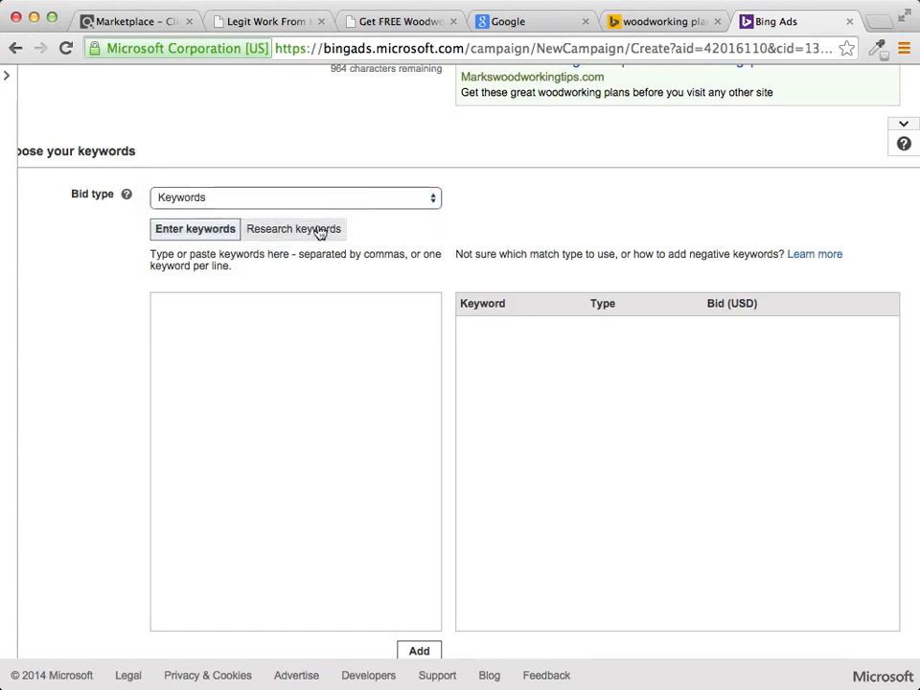
click(313, 236)
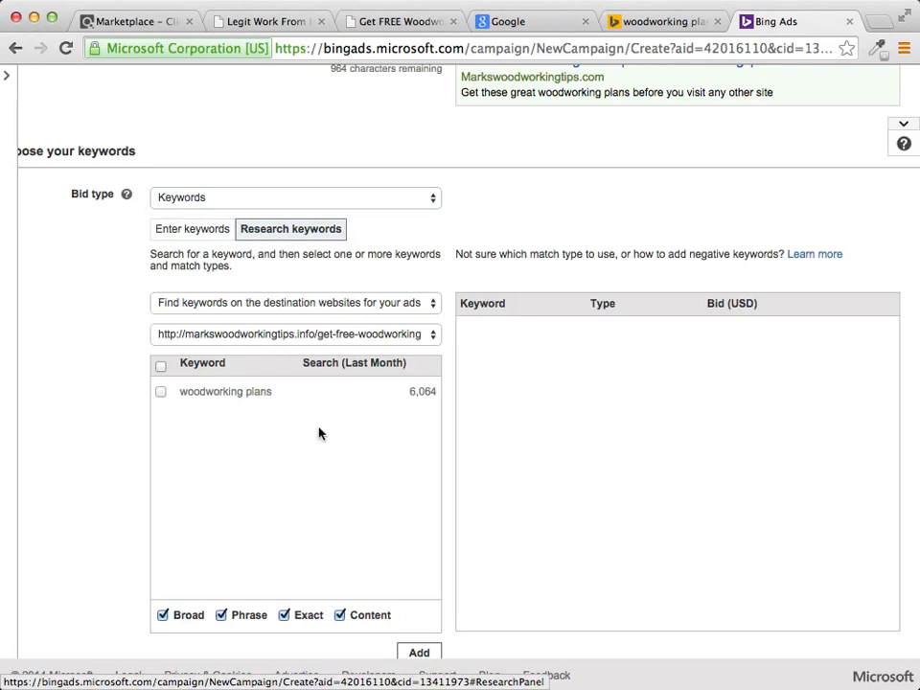
- Set the research method to Find keywords containing a word or phrase and enter "woodworking plans" as the phrase
click(273, 305)
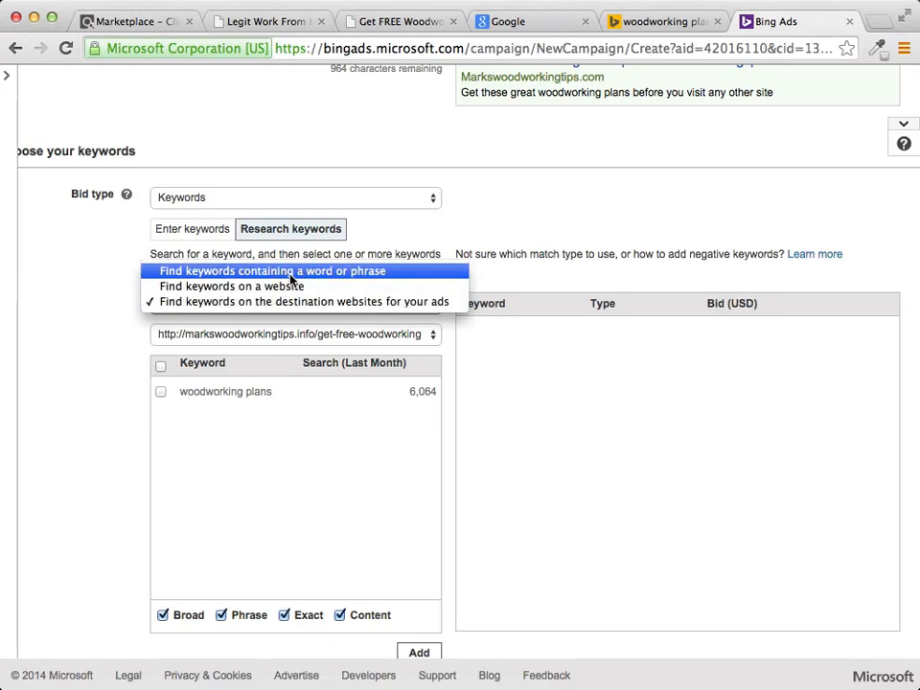
click(290, 278)
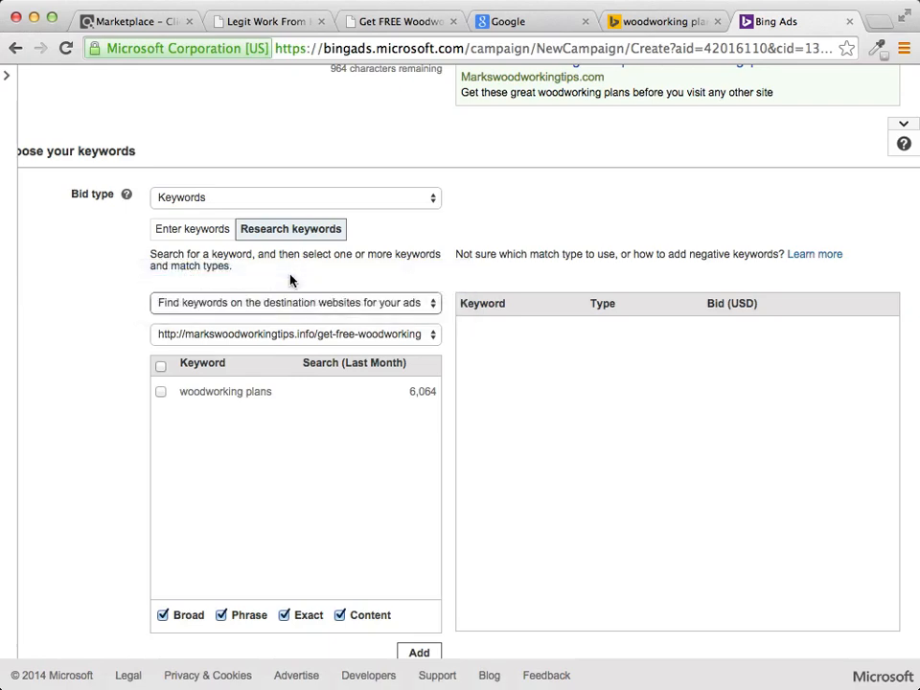
click(270, 331)
text(wo)
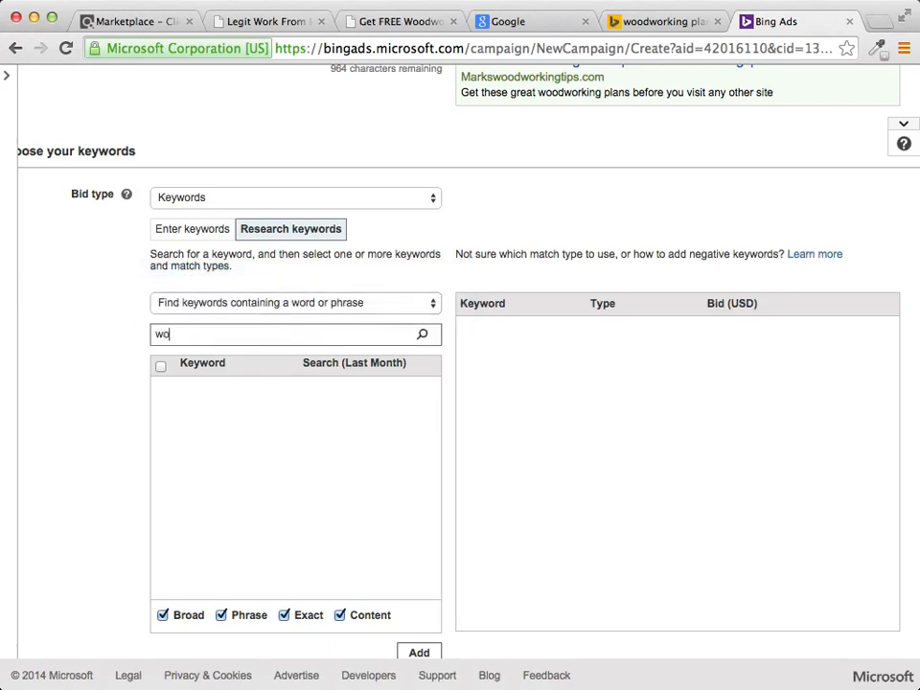
text(odworking plans)
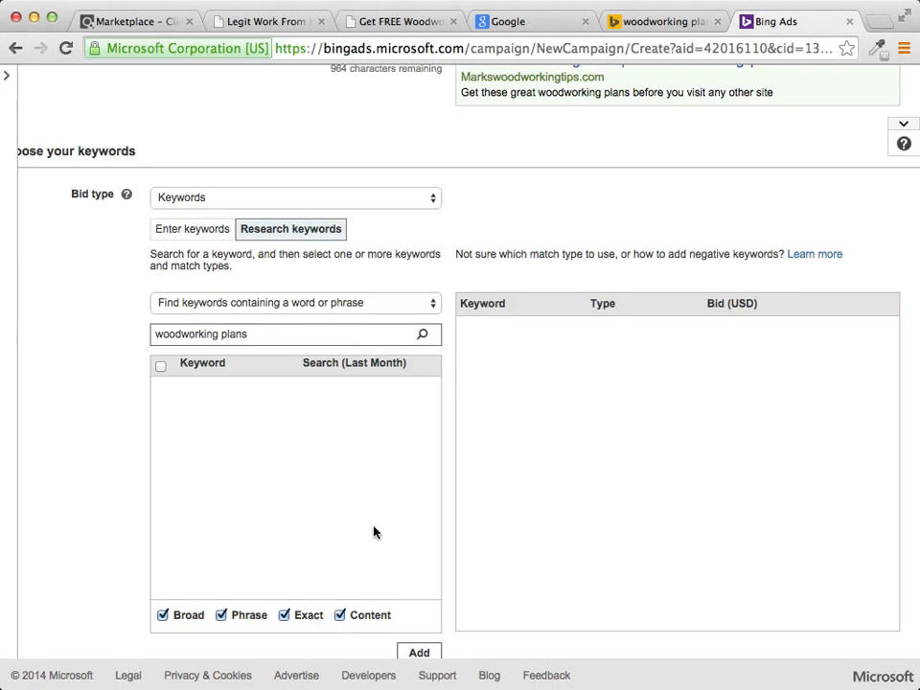
- Exclude the Phrase, Exact and Content match types, leaving only Broad, and run the keyword search
scroll(374, 531, down, 2)
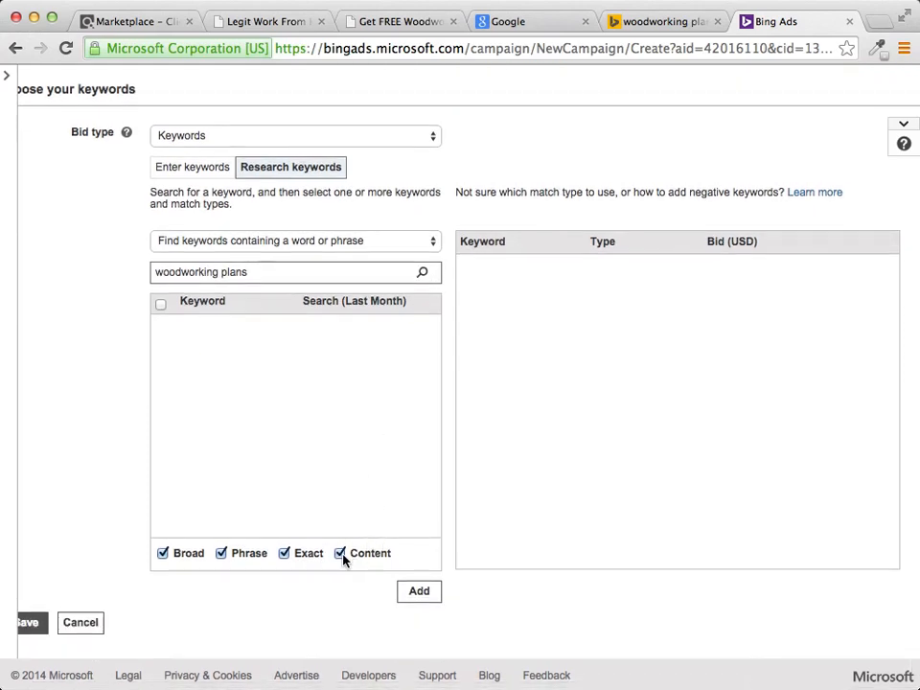
click(222, 554)
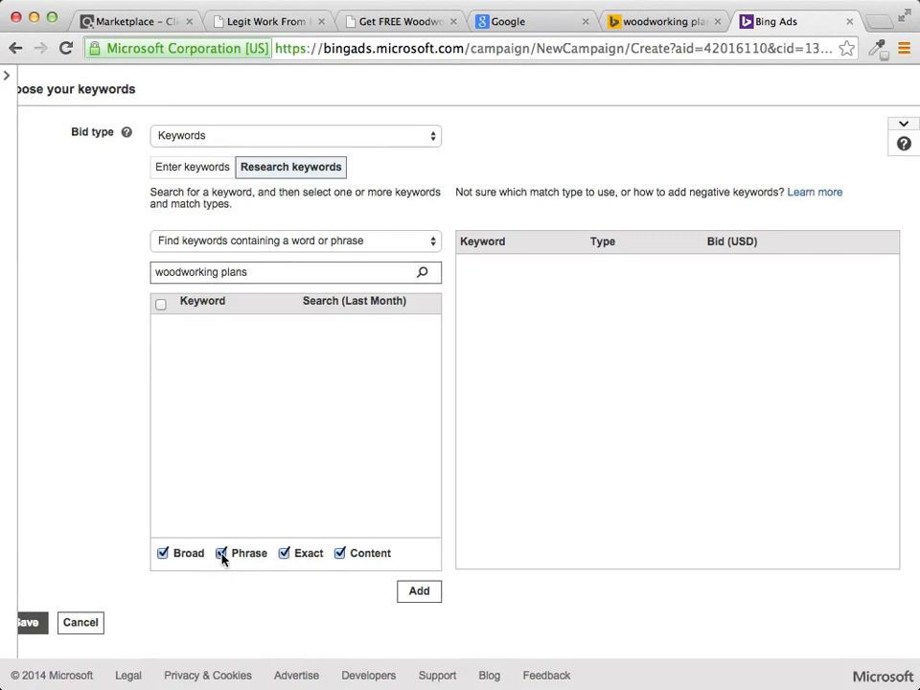
click(284, 554)
click(341, 555)
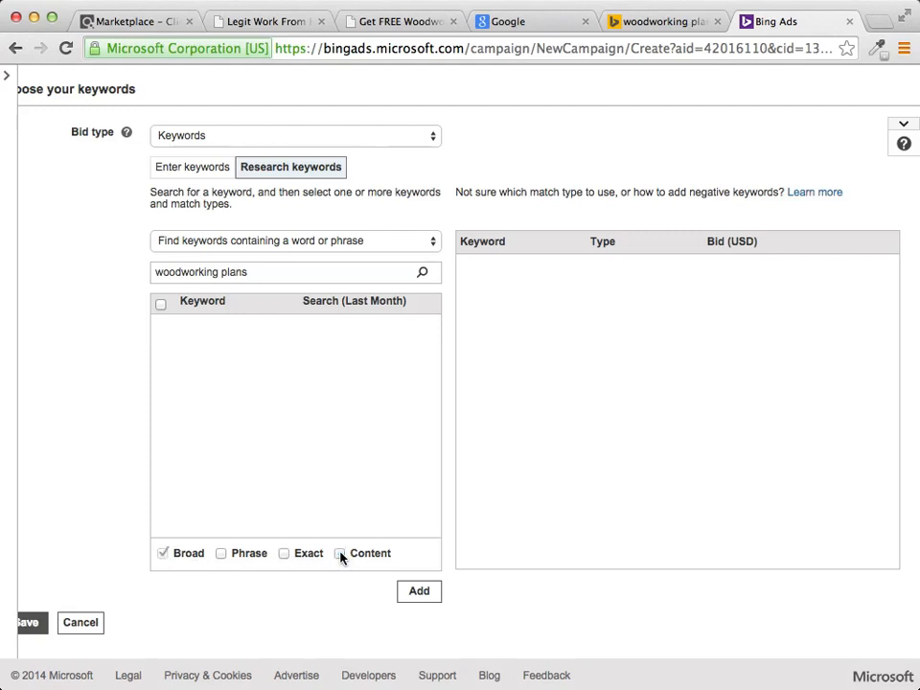
click(422, 275)
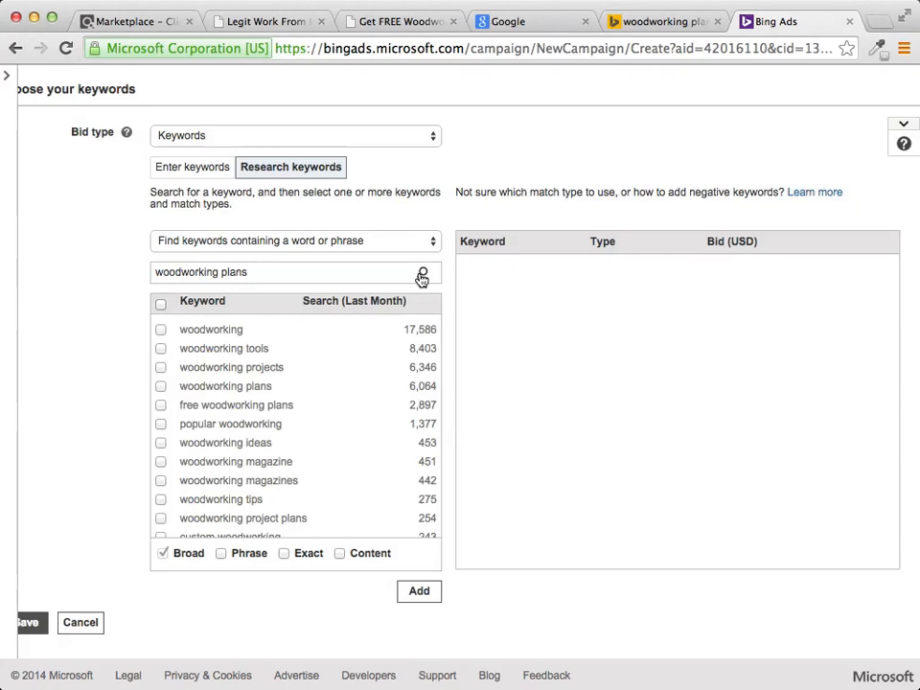
- Examine the suggested woodworking keywords and their search volumes for last month
scroll(388, 406, down, 4)
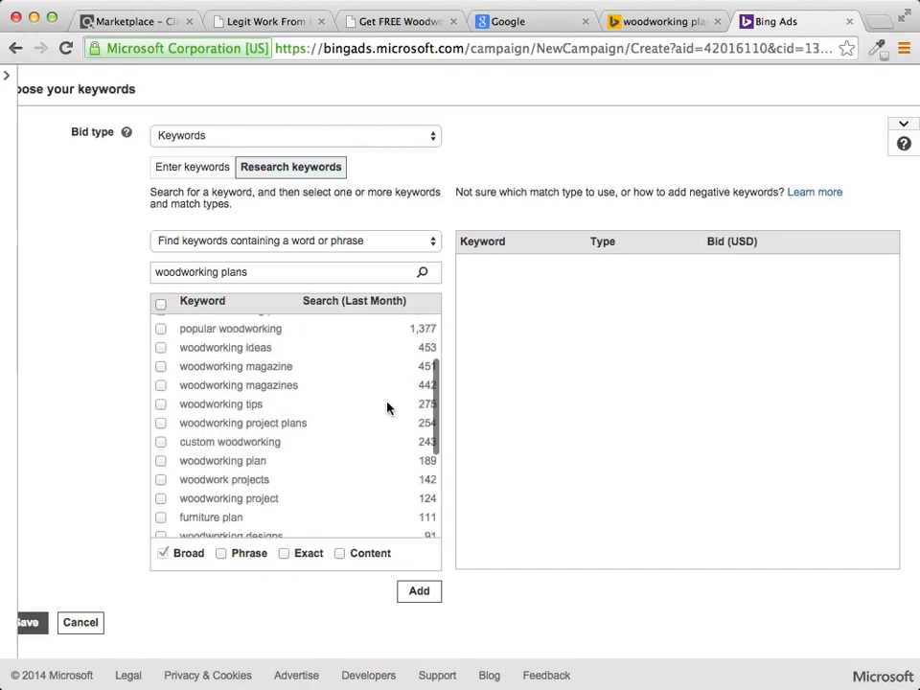
scroll(389, 407, up, 5)
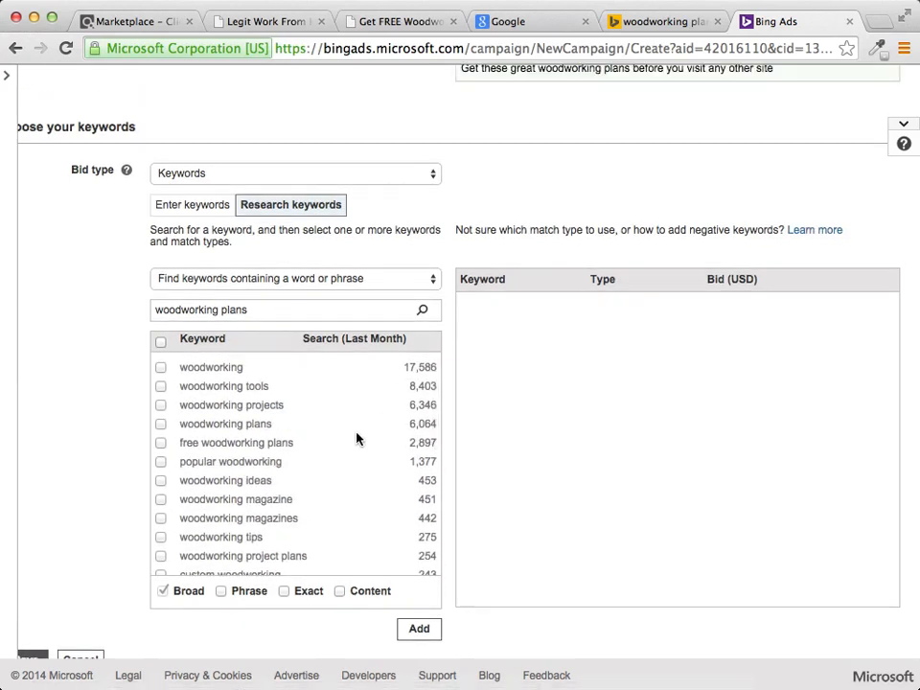
scroll(305, 396, down, 3)
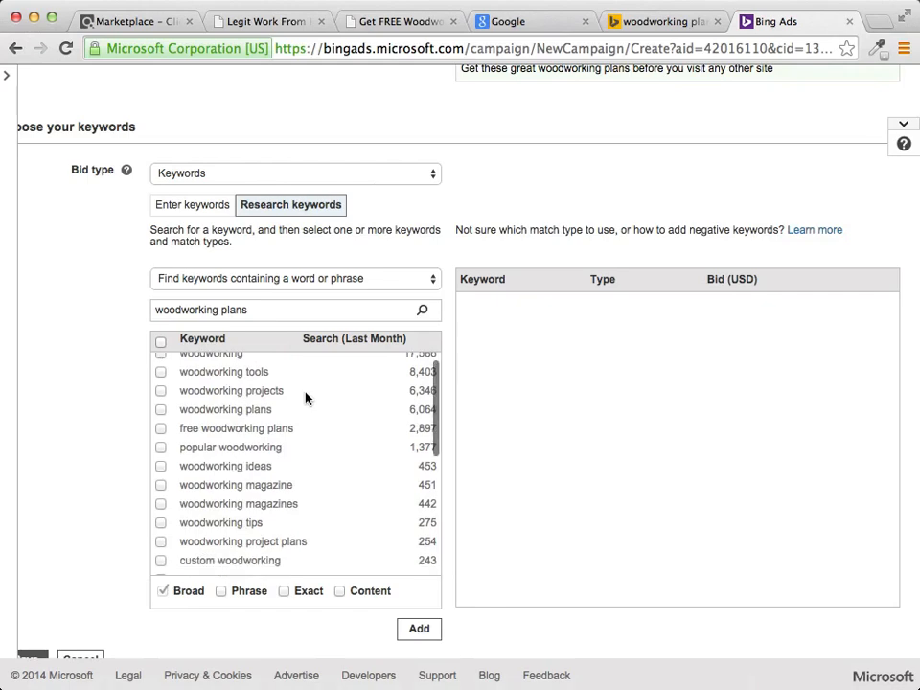
scroll(305, 394, up, 5)
scroll(526, 524, down, 3)
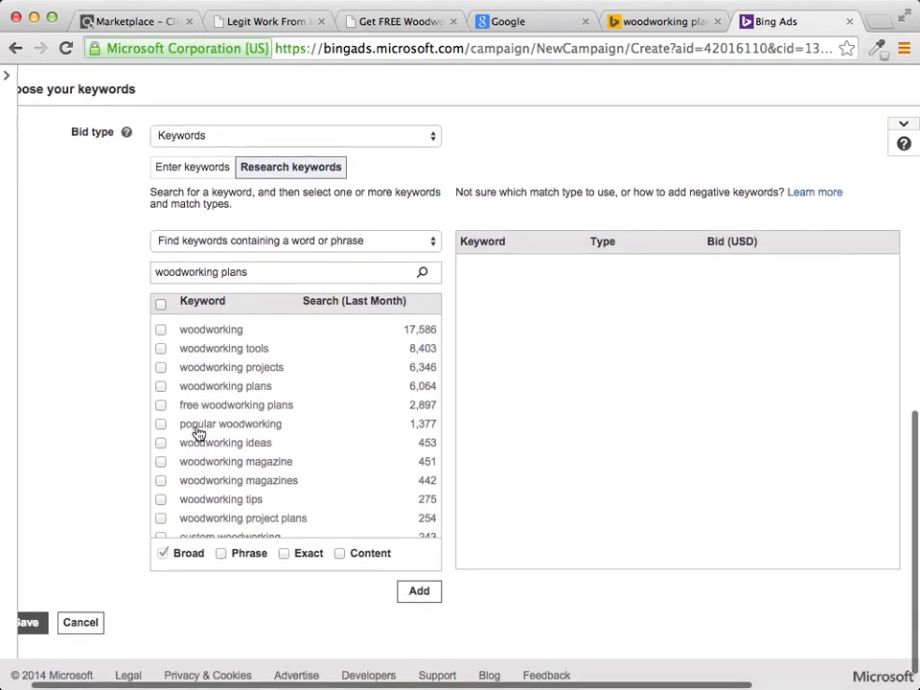
scroll(182, 473, right, 4)
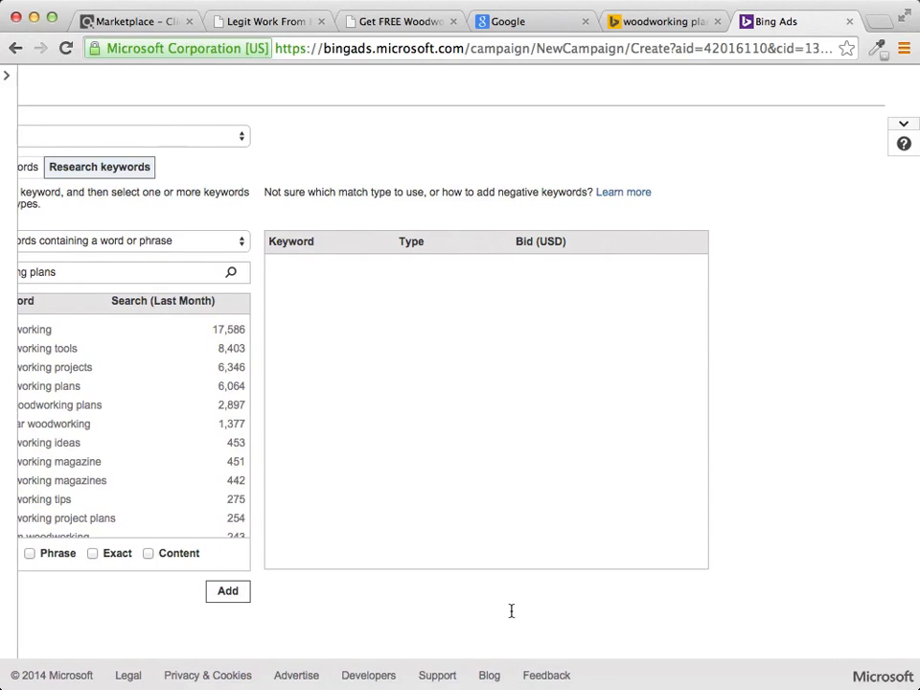
scroll(734, 460, left, 4)
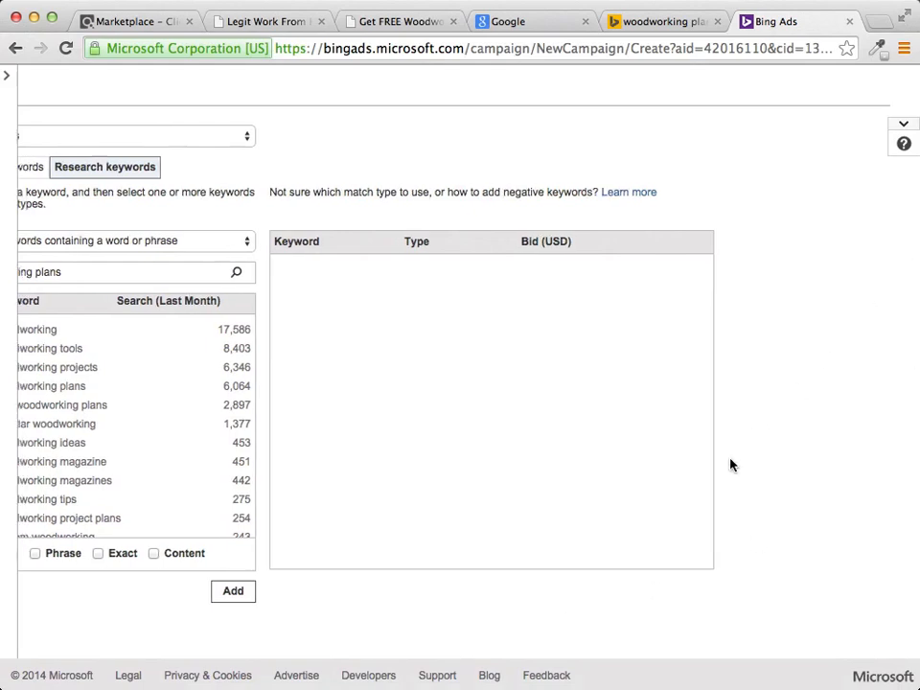
scroll(265, 431, down, 1)
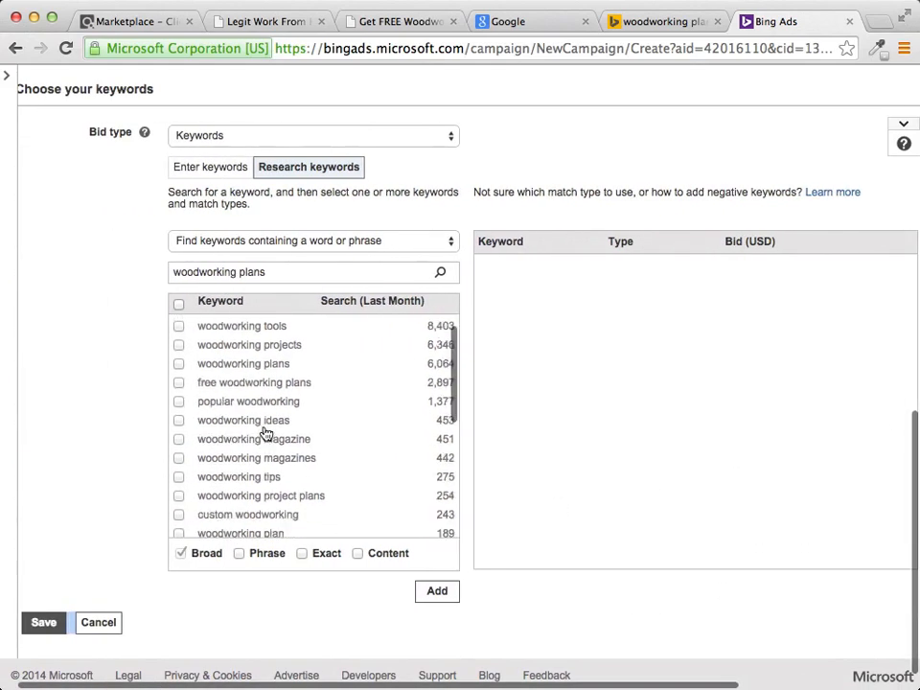
scroll(265, 432, up, 3)
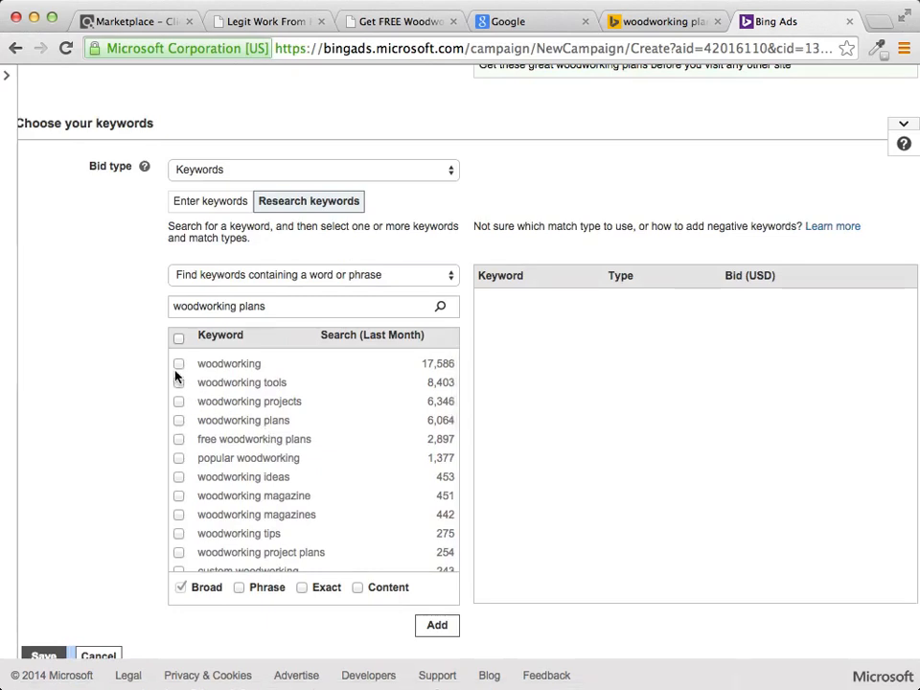
- Select the suggested keywords woodworking, woodworking projects, woodworking plans, free woodworking plans, popular woodworking and woodworking ideas
click(179, 364)
click(179, 403)
click(179, 421)
click(179, 458)
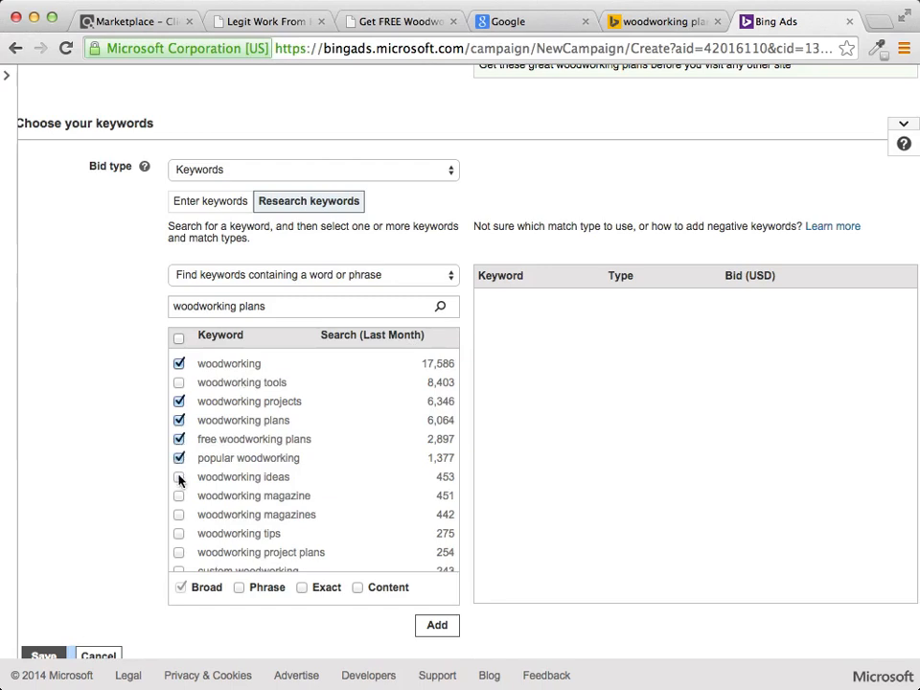
click(179, 476)
- Also select woodworking project plans, woodworking tips, woodworking plan, woodwork projects and free woodworking furniture plans, and add all selected keywords to the campaign
scroll(313, 439, down, 4)
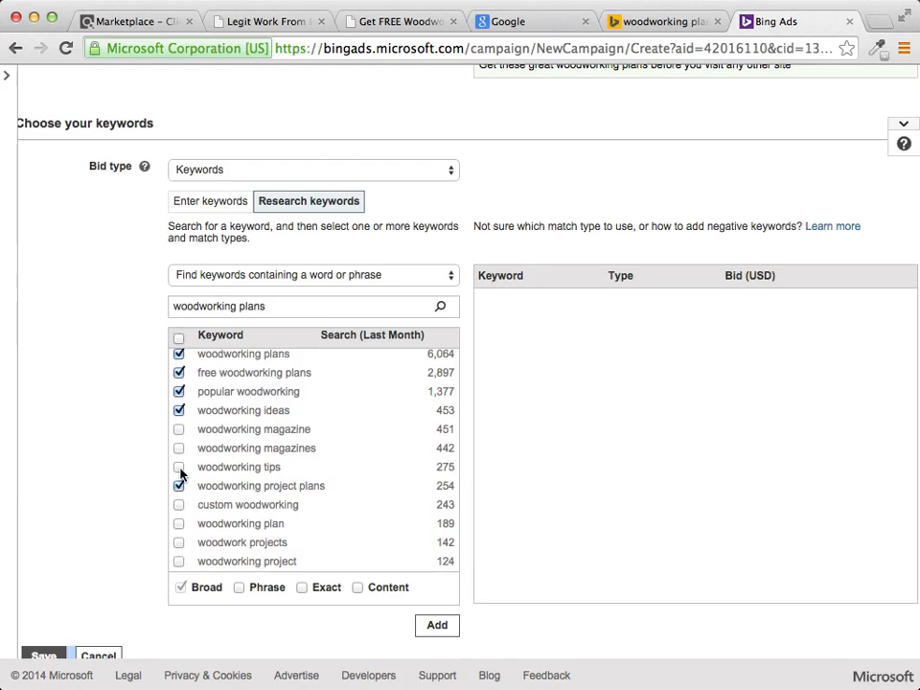
click(180, 468)
scroll(204, 464, down, 1)
scroll(208, 464, down, 1)
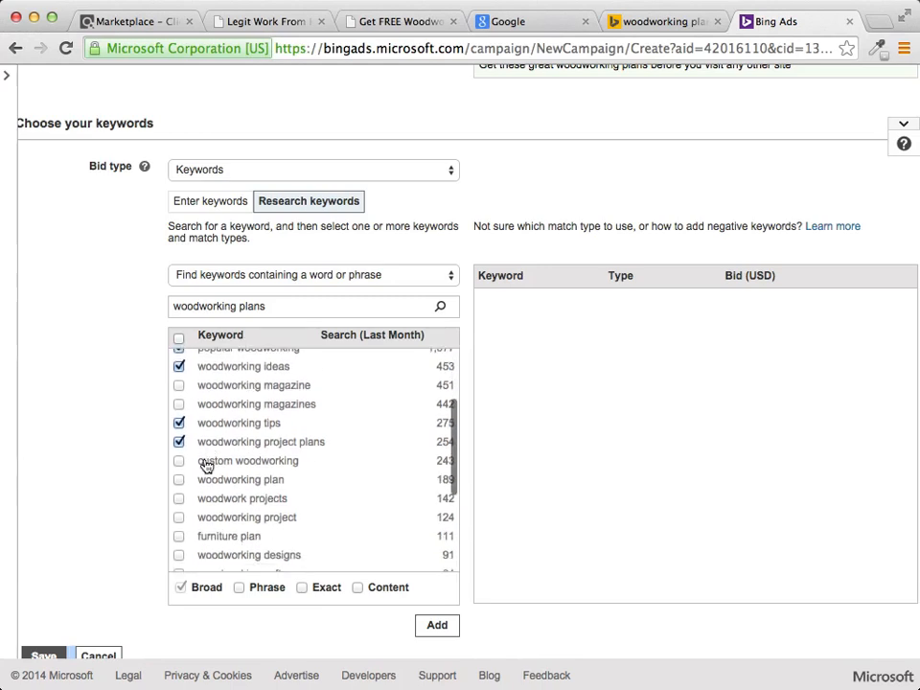
click(178, 479)
click(180, 499)
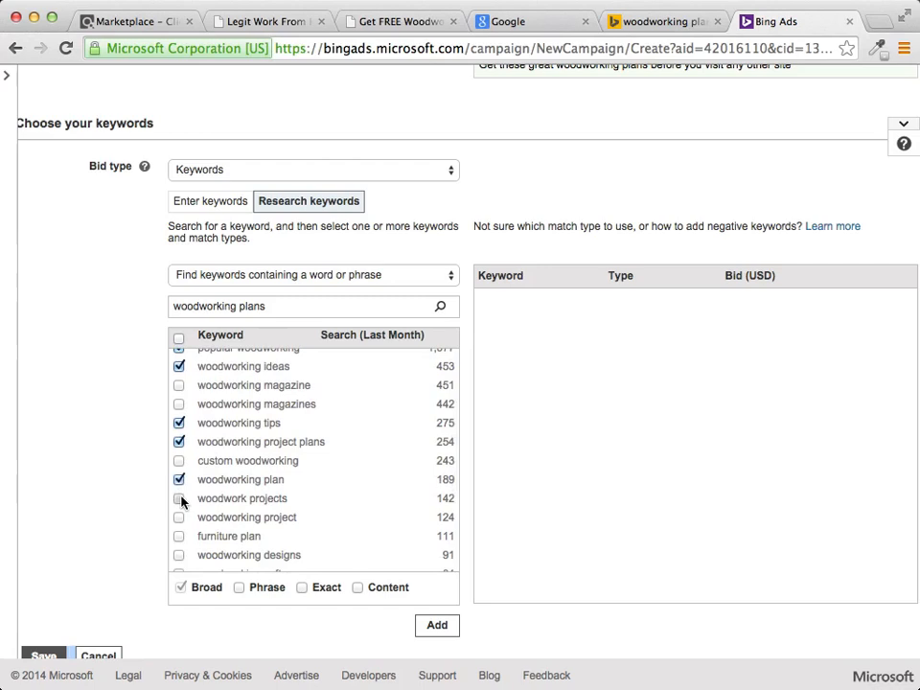
scroll(313, 419, down, 3)
scroll(309, 416, down, 5)
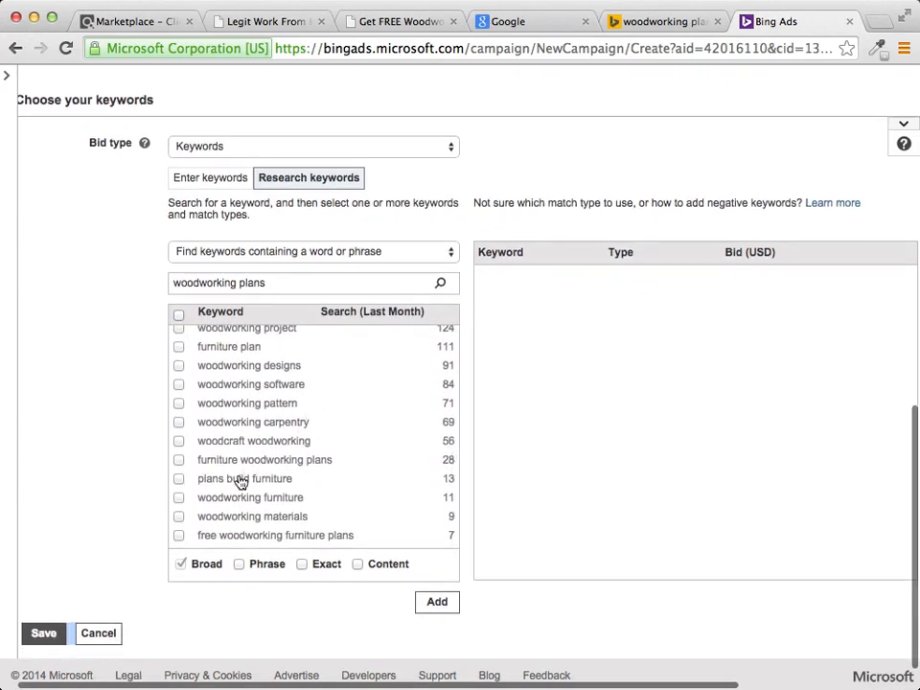
click(178, 536)
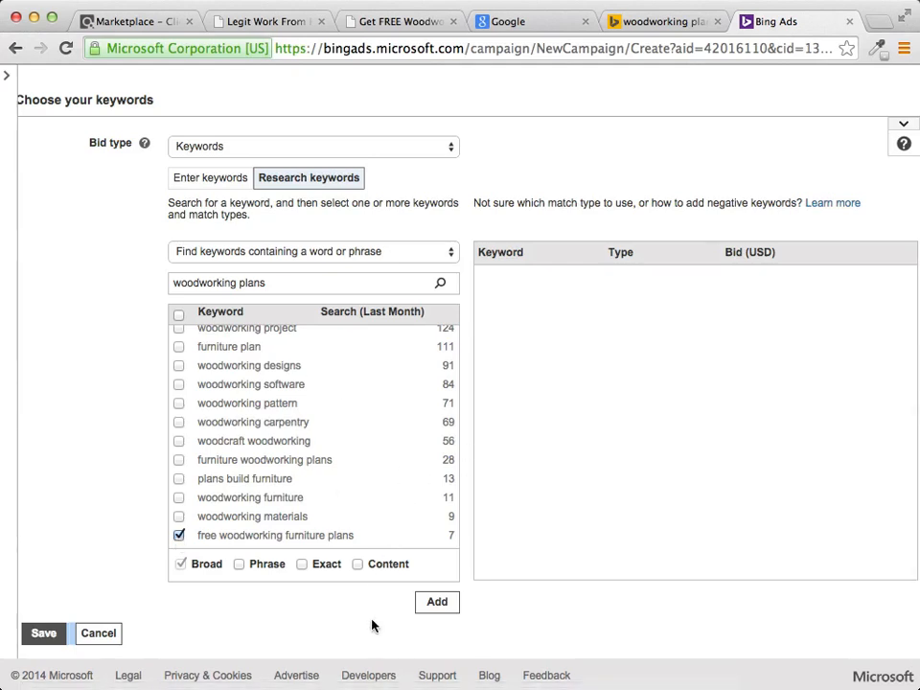
click(436, 604)
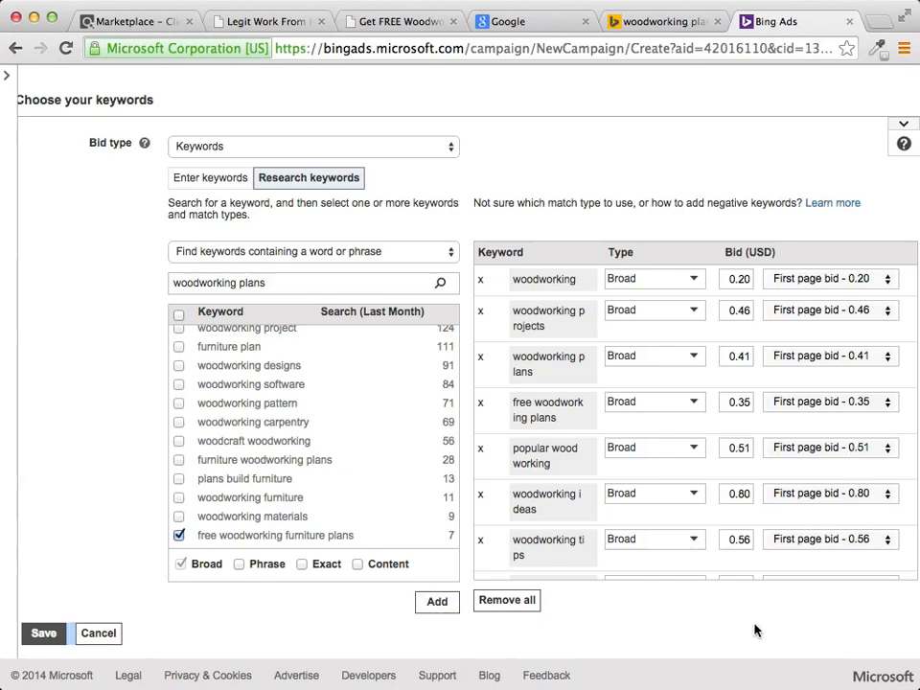
- Set both the search network bid and the content network bid to 0.05 USD
scroll(754, 630, right, 2)
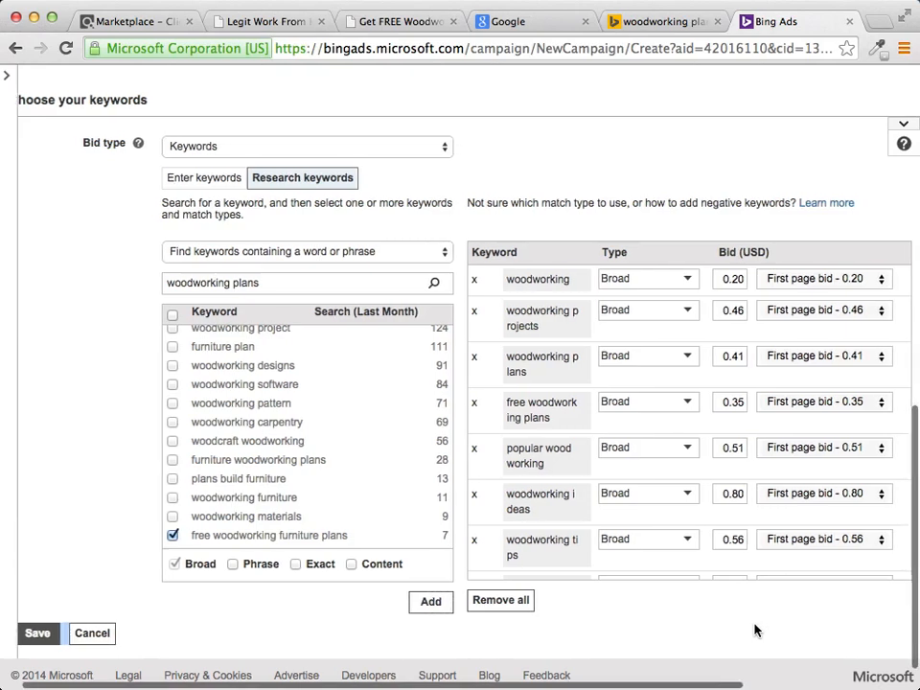
click(32, 635)
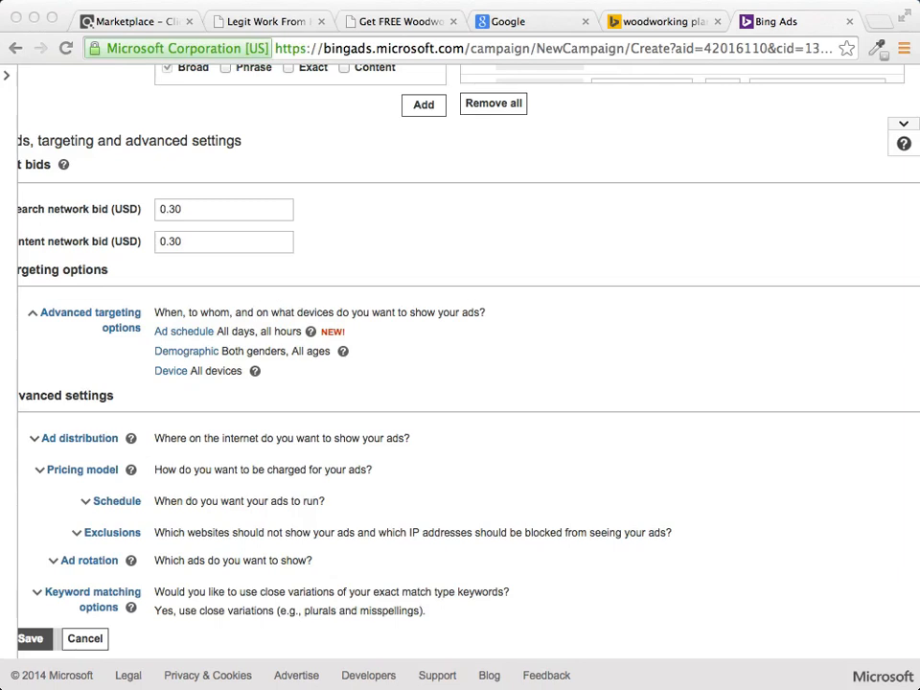
click(190, 210)
drag(187, 209, 167, 212)
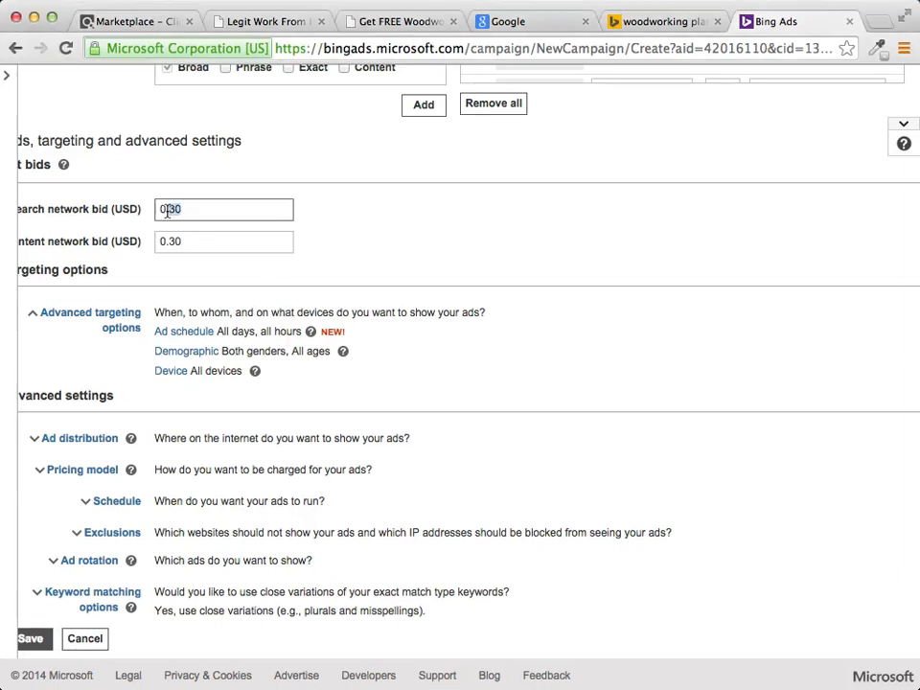
text(05)
drag(195, 243, 171, 244)
text(05)
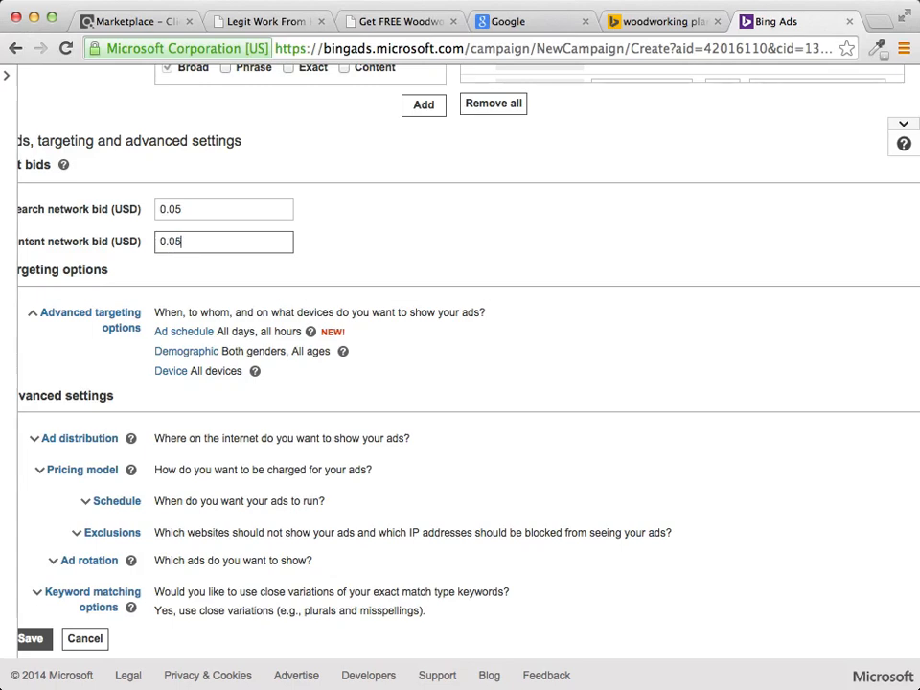
- Examine the exclusions, pricing model and ad distribution options in the campaign's advanced settings
scroll(647, 422, left, 2)
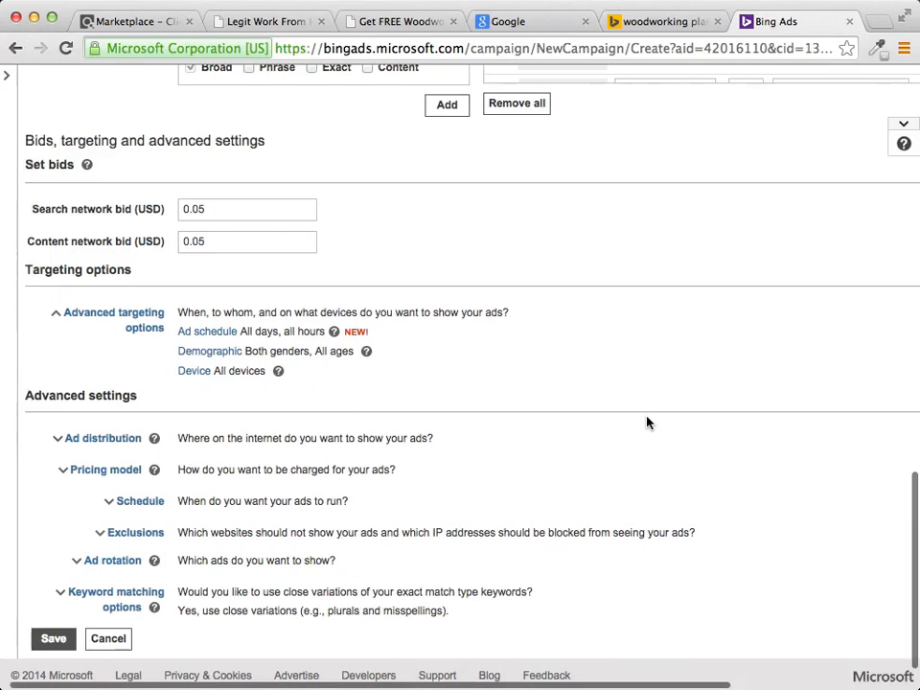
scroll(556, 326, down, 1)
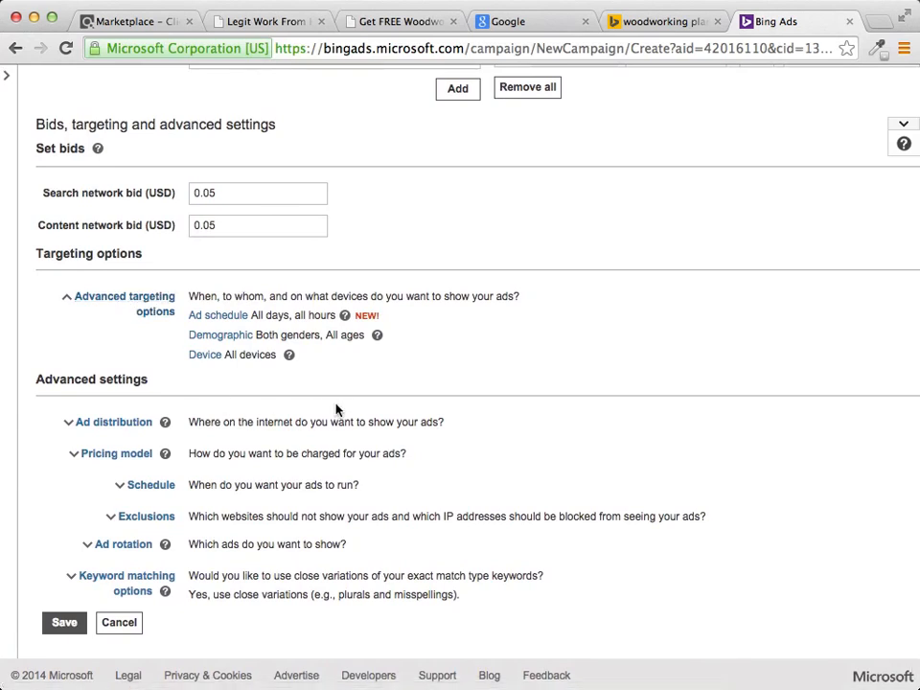
scroll(432, 364, right, 1)
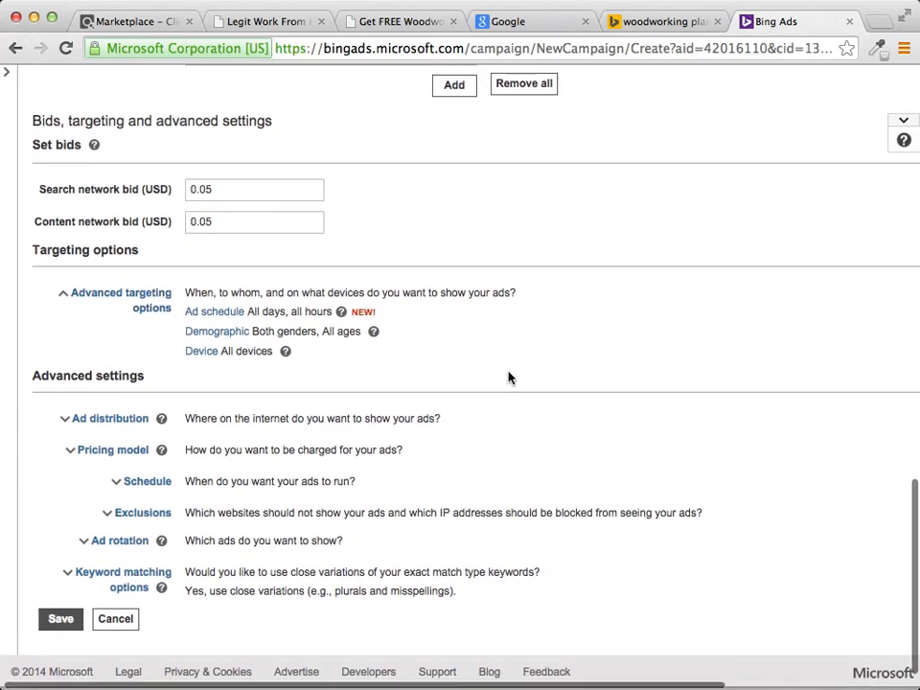
click(141, 518)
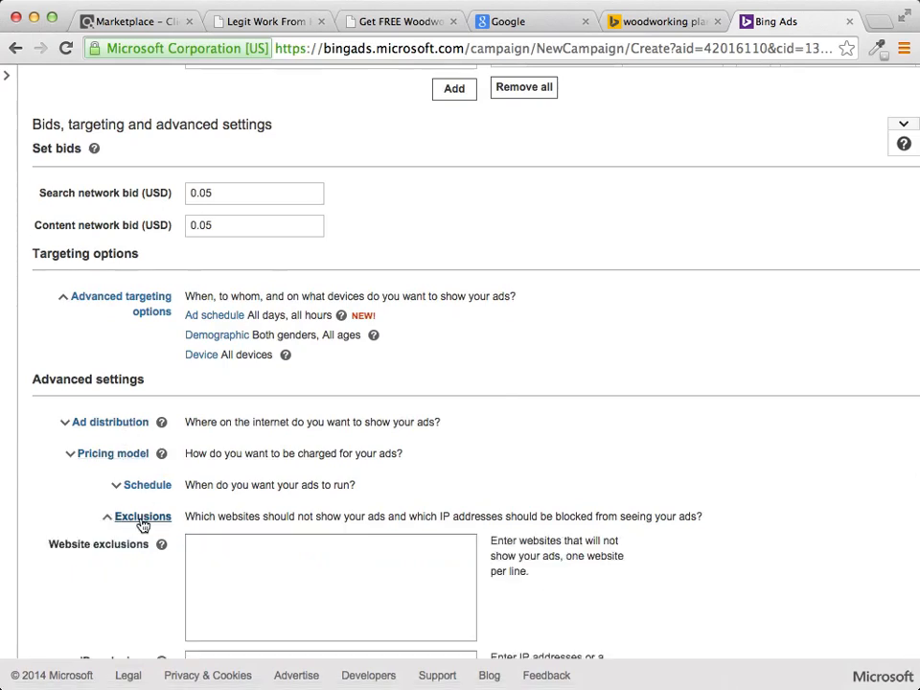
click(141, 518)
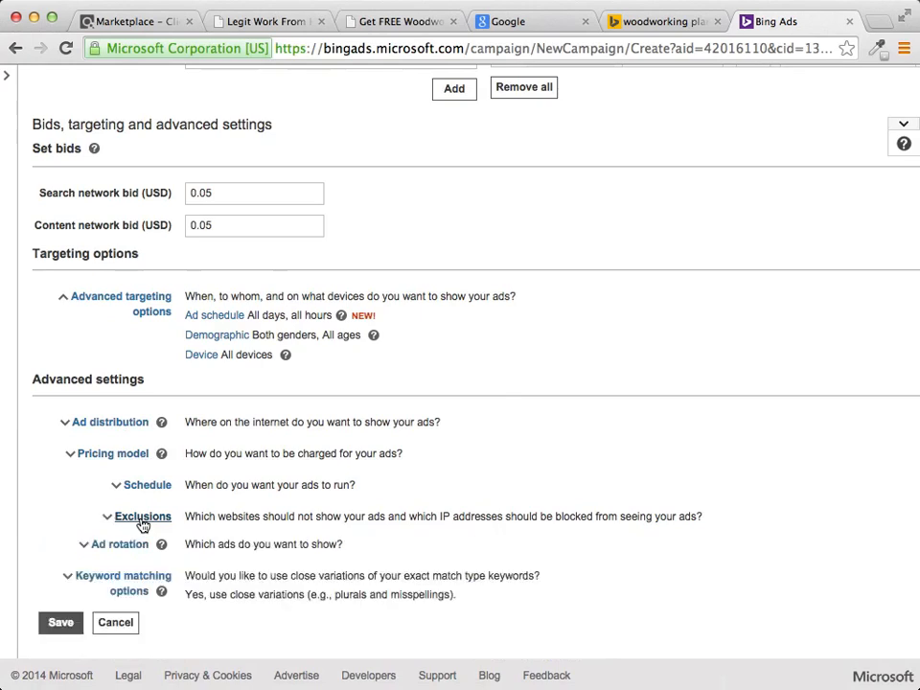
click(115, 456)
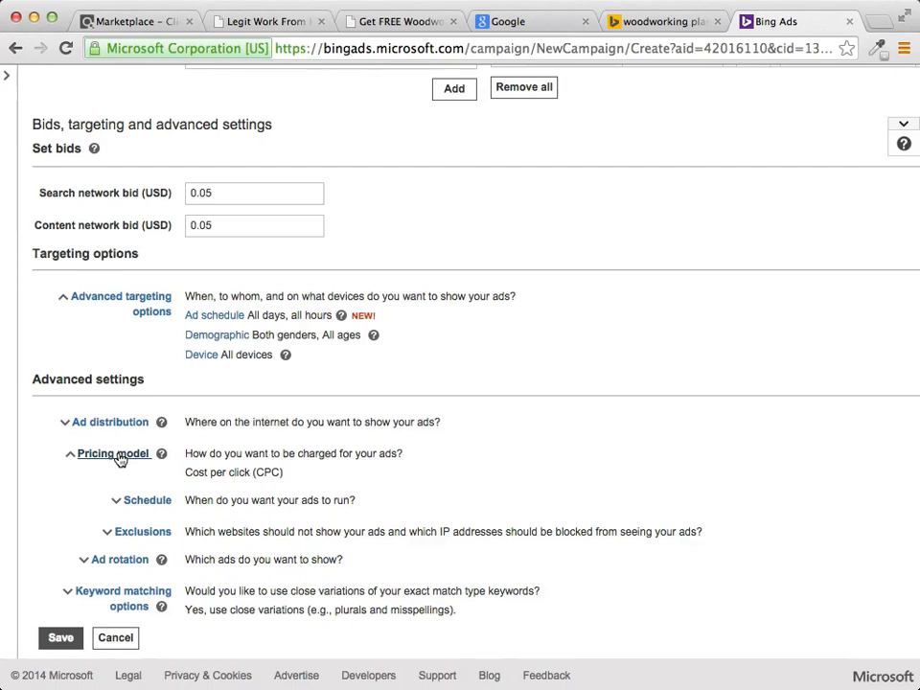
click(113, 424)
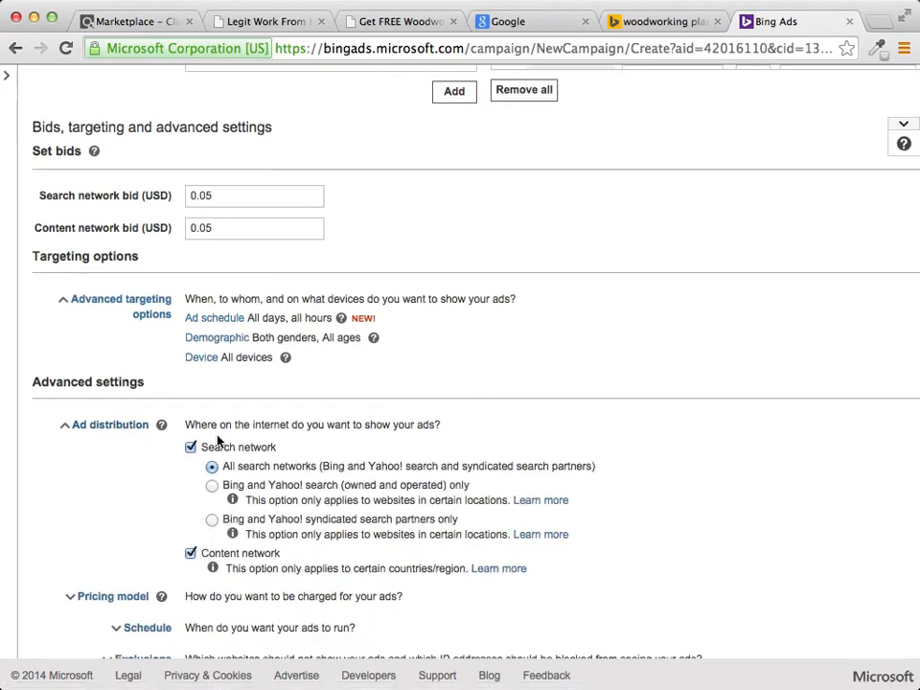
scroll(217, 439, right, 5)
scroll(218, 439, left, 5)
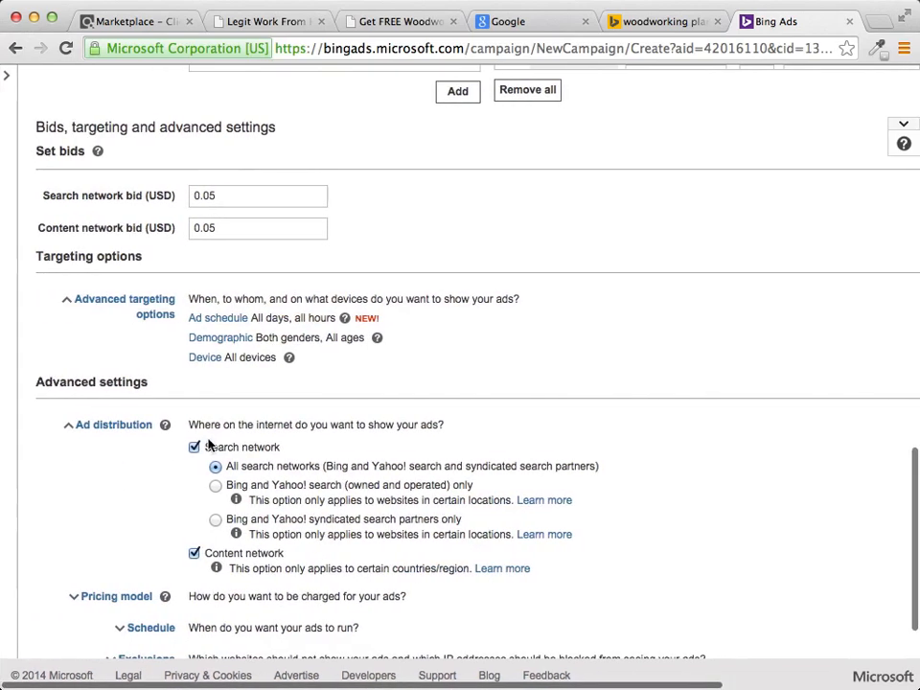
click(113, 425)
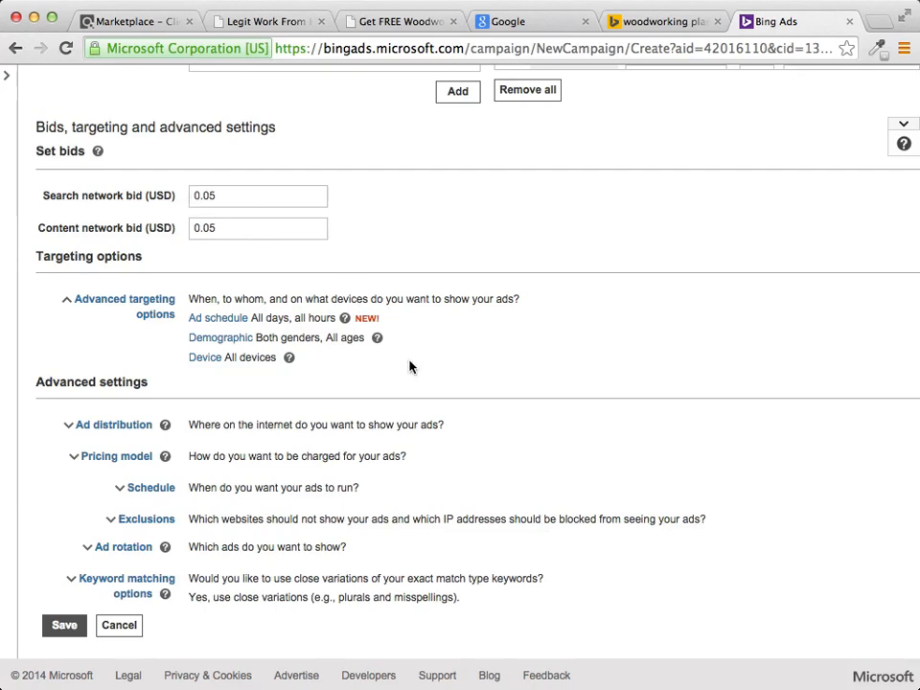
- Exclude smartphones from the device targeting, keeping desktops and tablets, and save the campaign
click(198, 359)
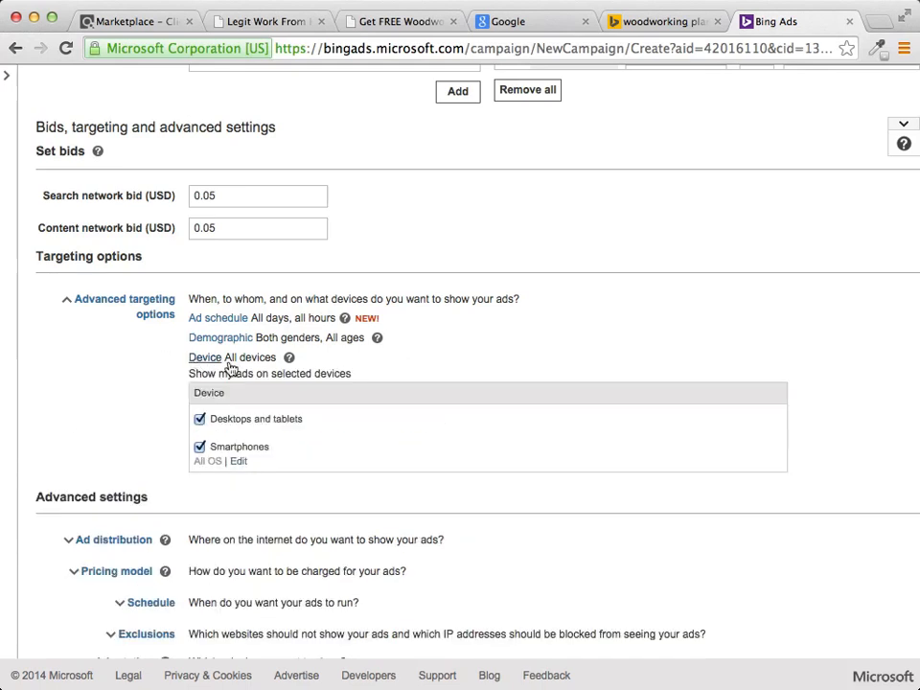
click(199, 448)
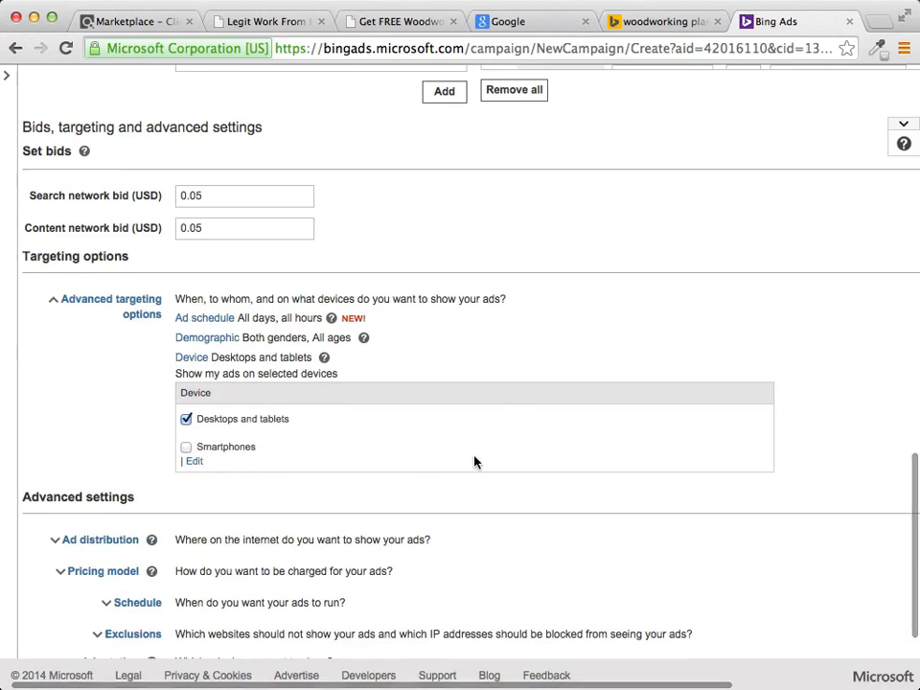
scroll(77, 376, down, 3)
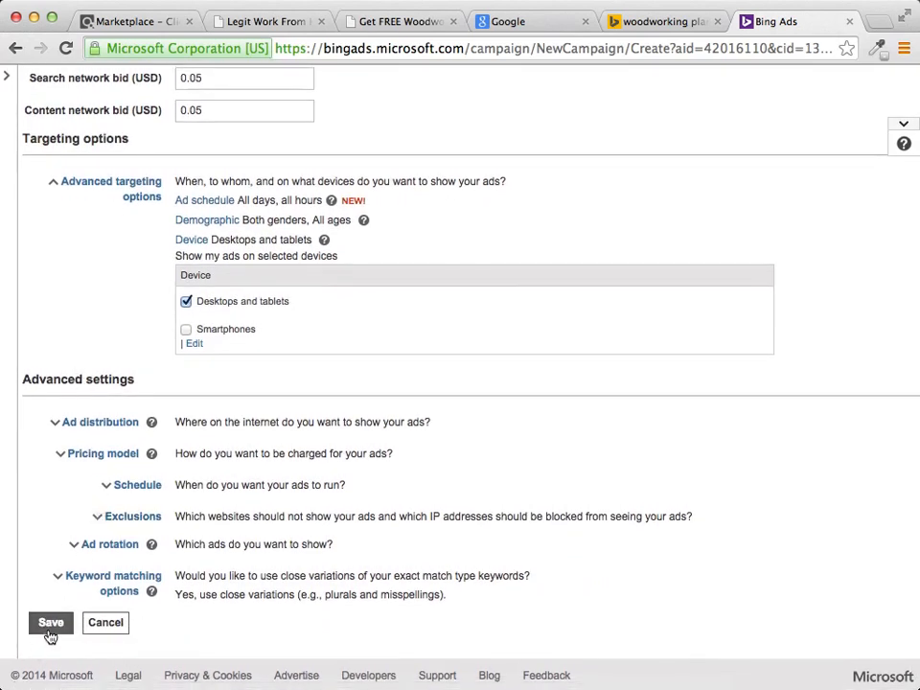
click(49, 630)
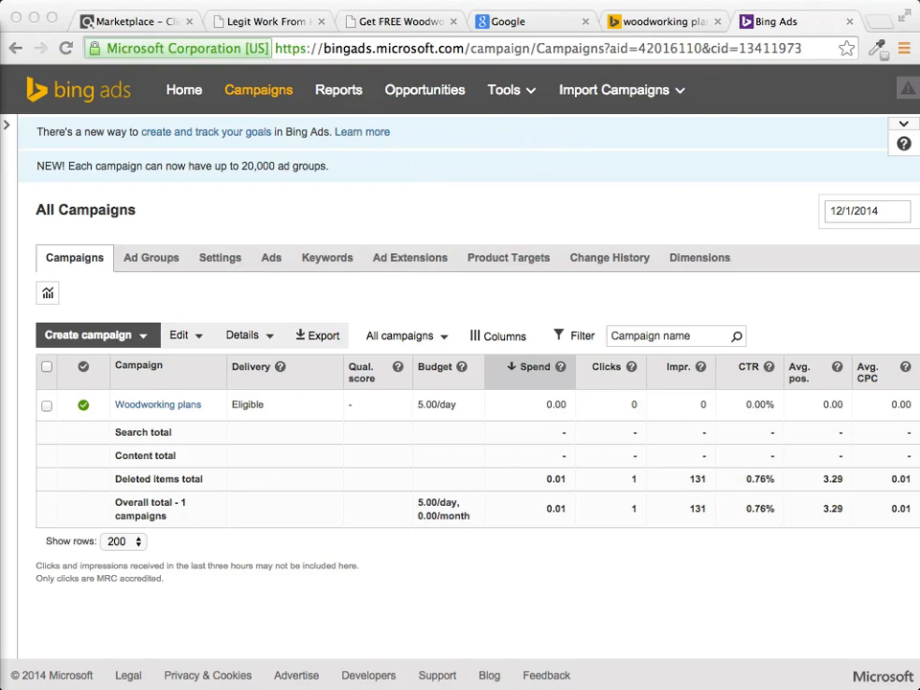
- Open the keyword list for all campaigns and select every keyword in it
click(343, 260)
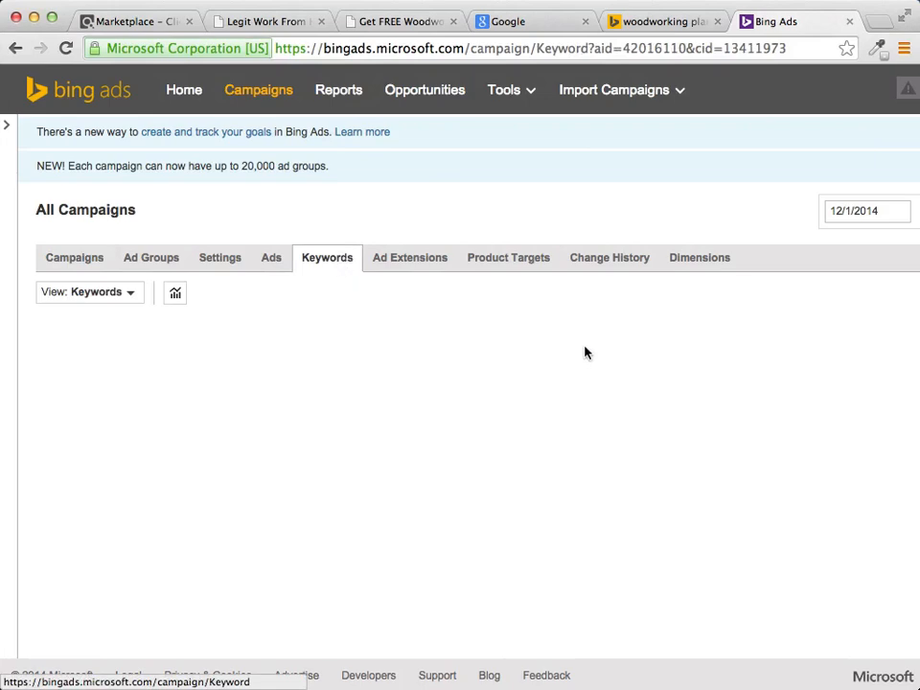
scroll(594, 320, down, 1)
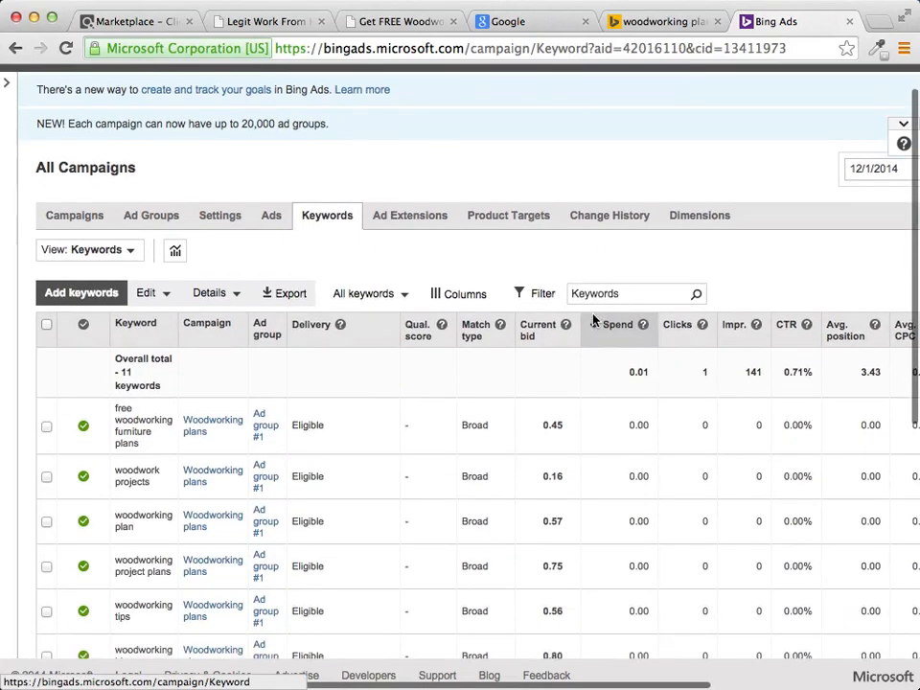
scroll(595, 321, down, 1)
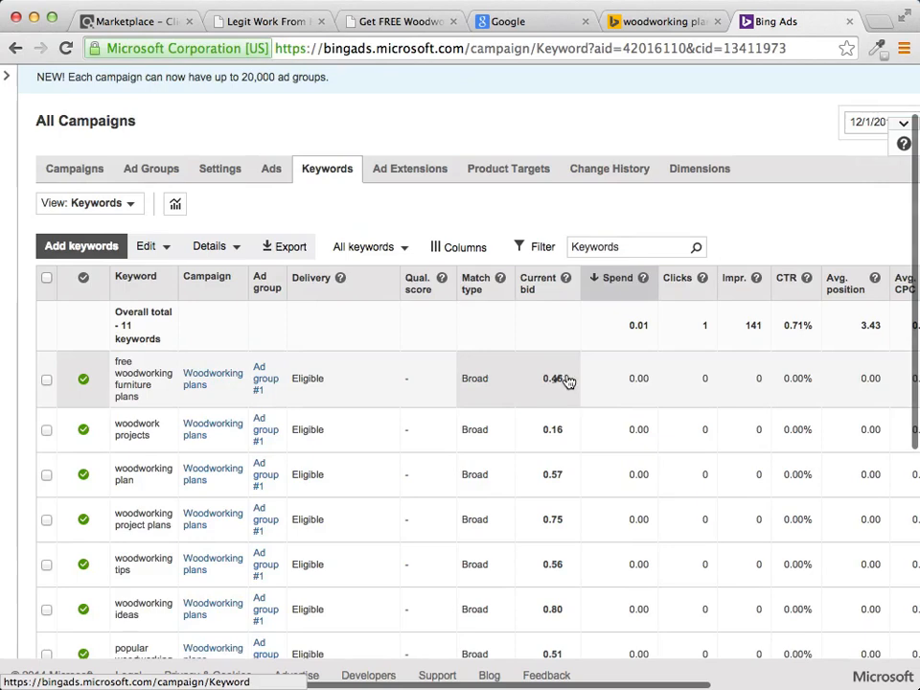
scroll(566, 382, down, 1)
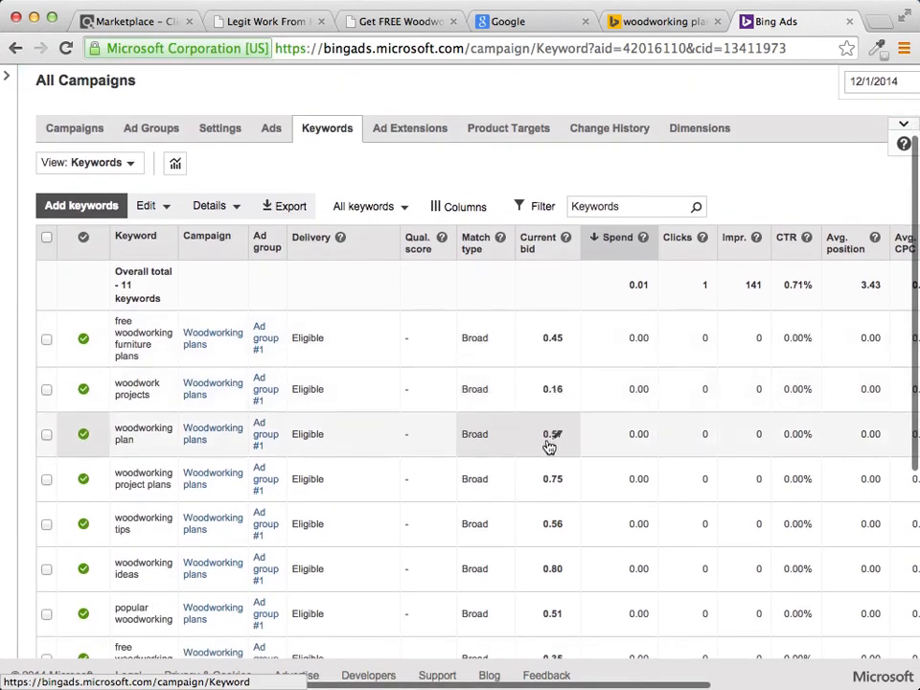
scroll(564, 455, up, 3)
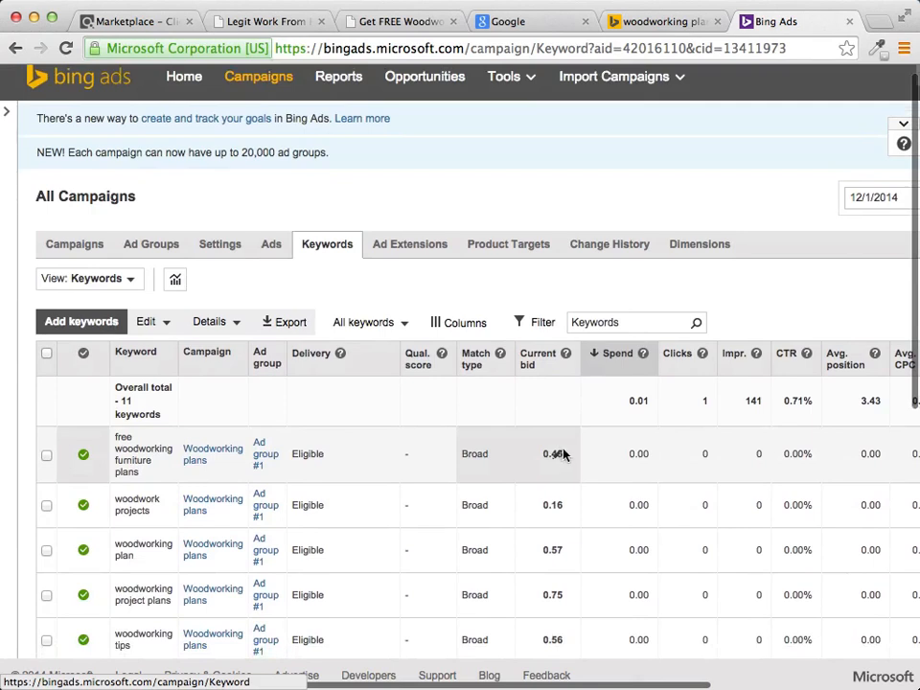
scroll(563, 454, down, 2)
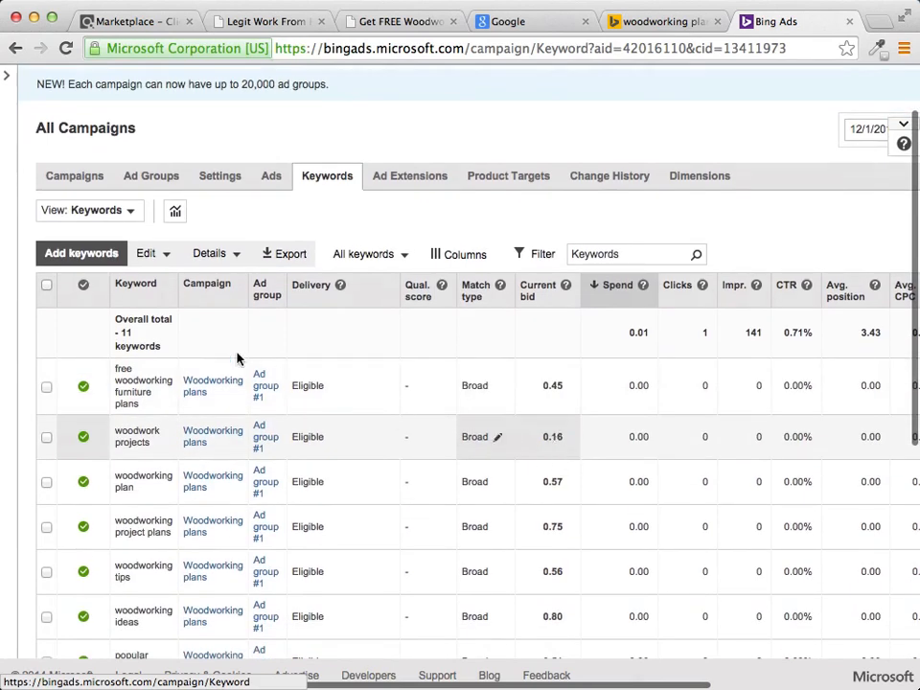
click(45, 287)
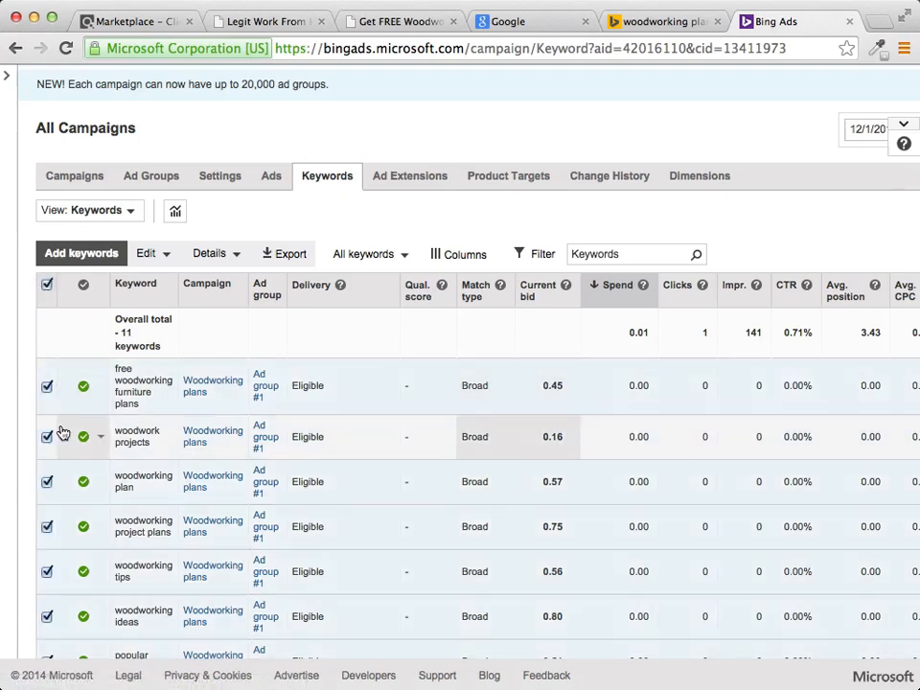
- Set the keyword list to show 200 rows per page and select every keyword again
scroll(61, 451, down, 1)
scroll(62, 465, down, 8)
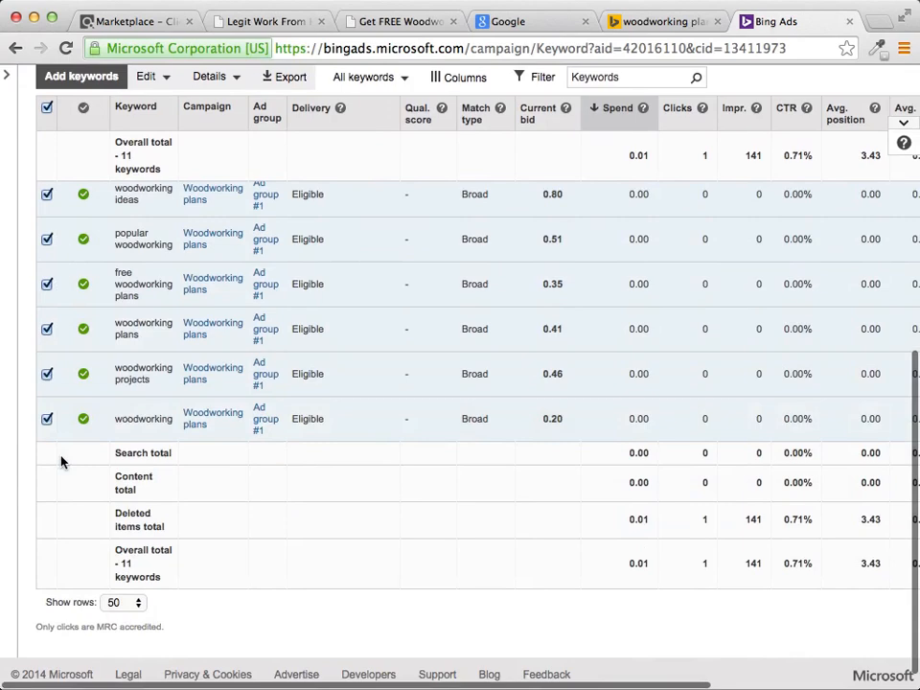
scroll(61, 463, up, 5)
scroll(60, 463, up, 5)
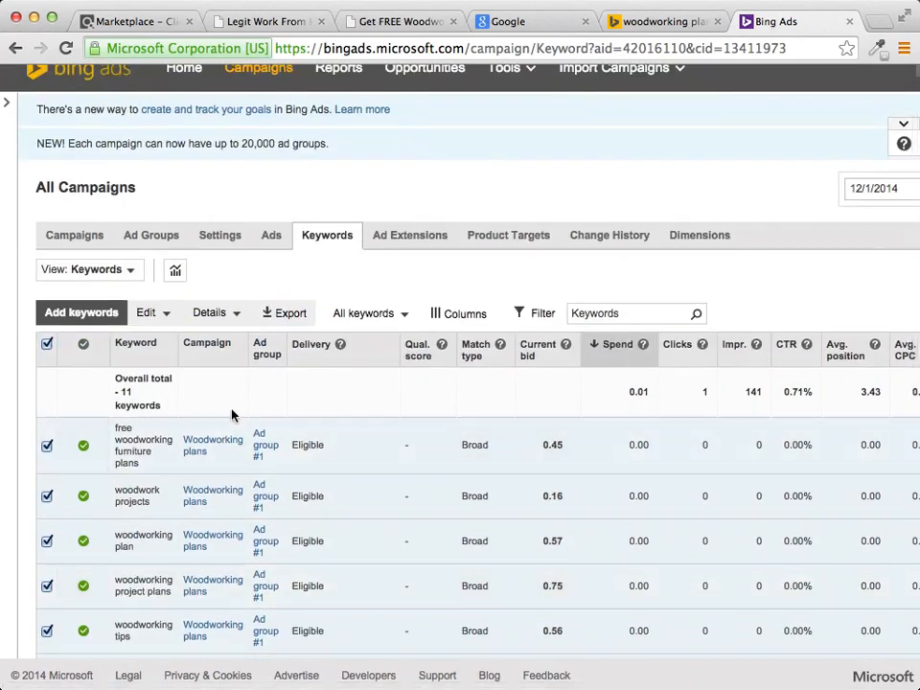
scroll(234, 417, down, 6)
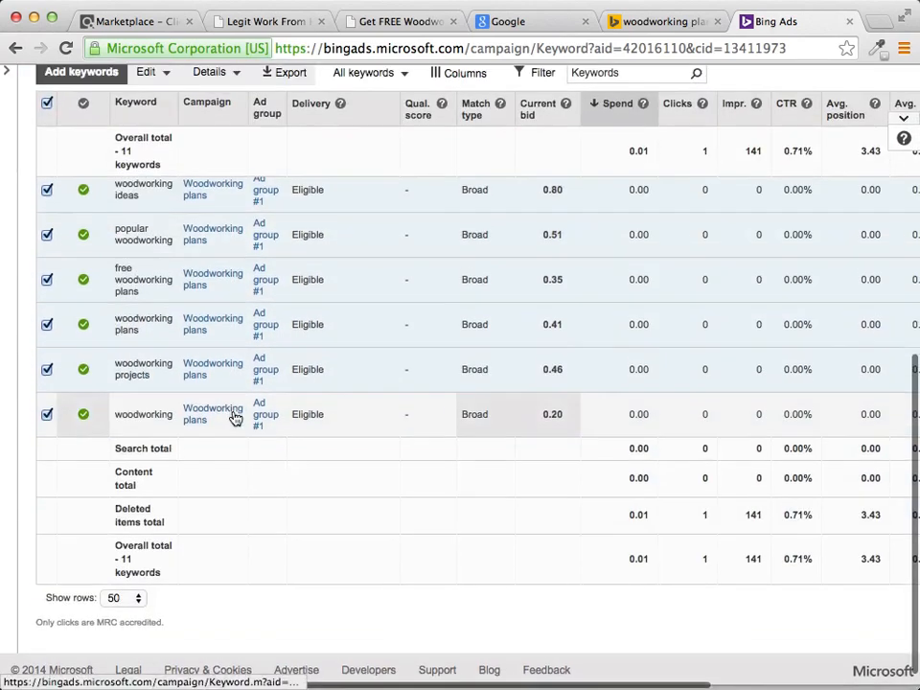
click(124, 595)
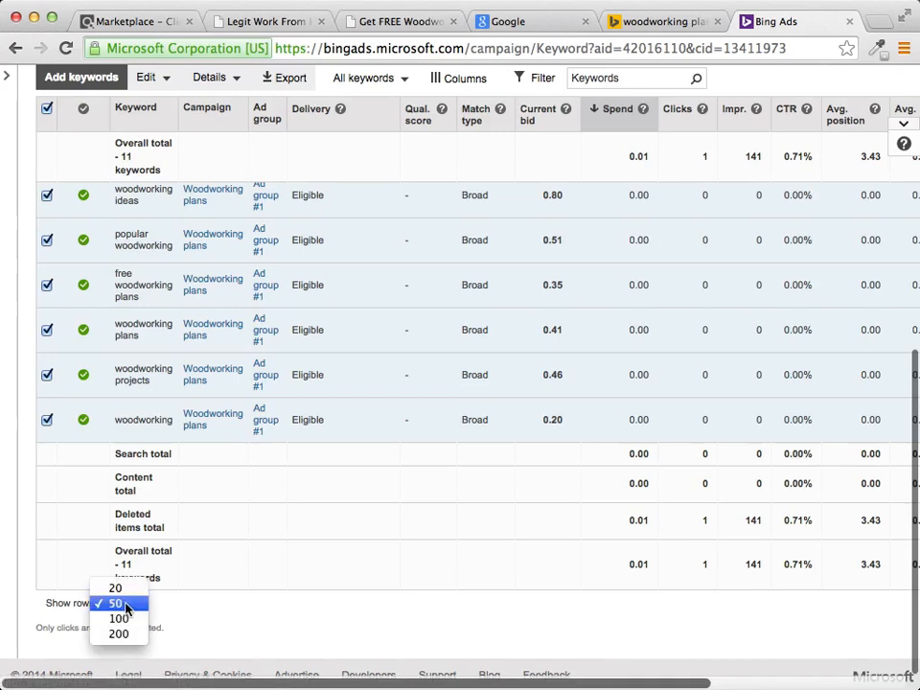
click(119, 634)
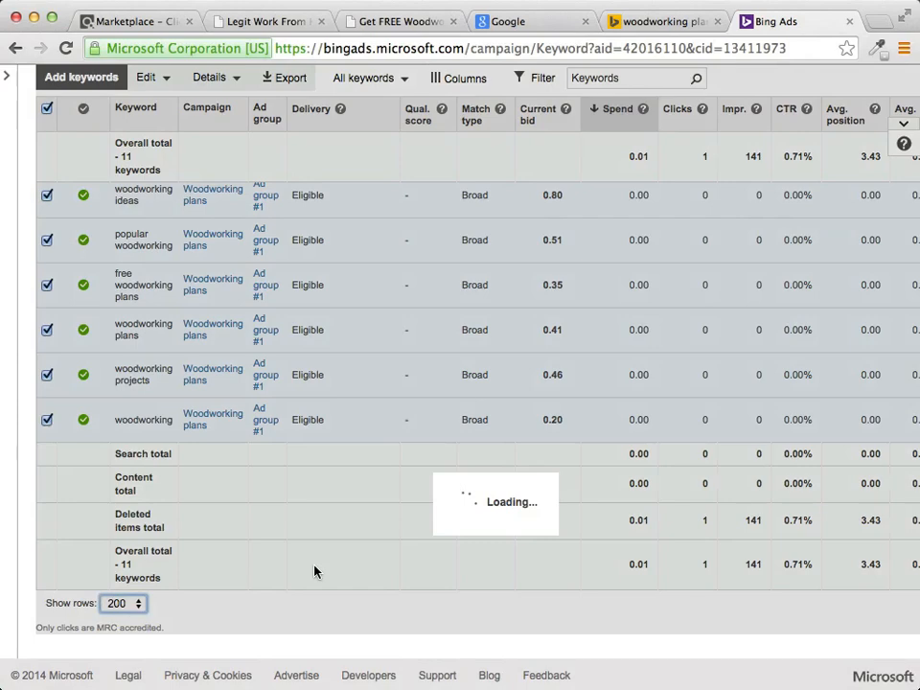
scroll(314, 572, up, 8)
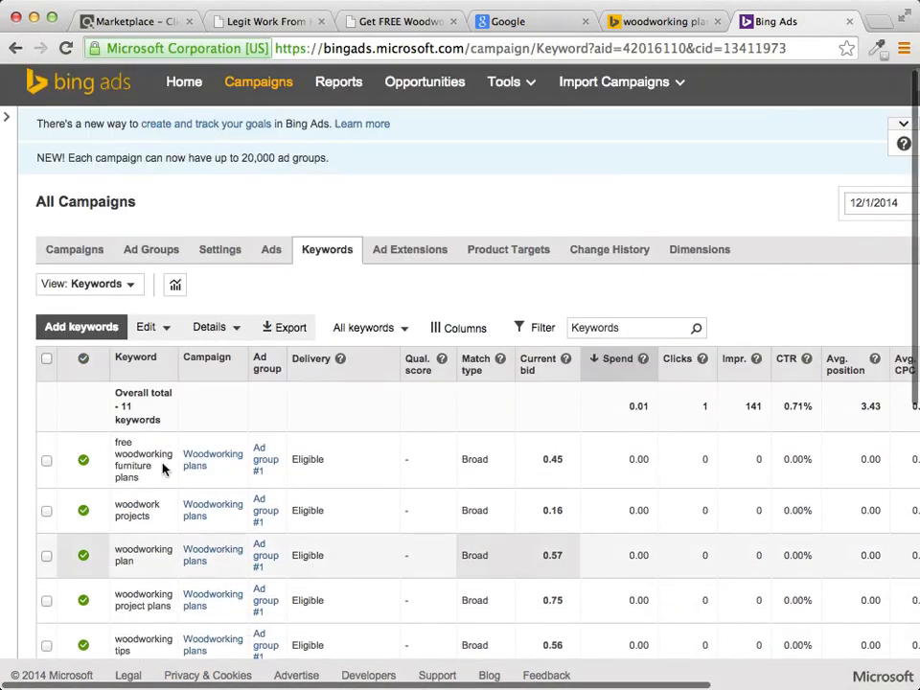
click(47, 359)
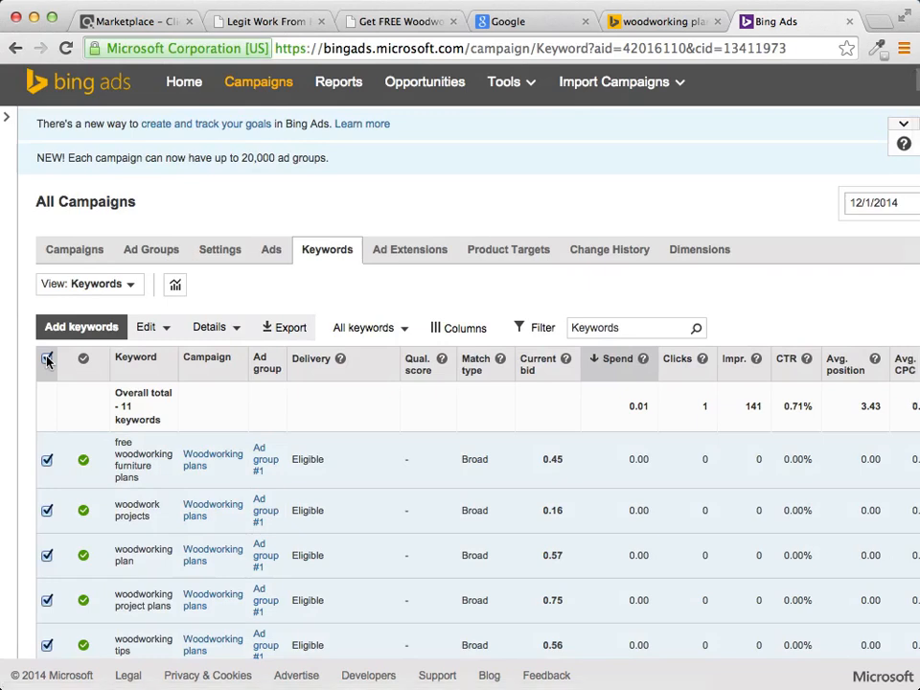
- Set the current bids of all selected keywords to 0.05 USD and apply the bulk change
click(167, 330)
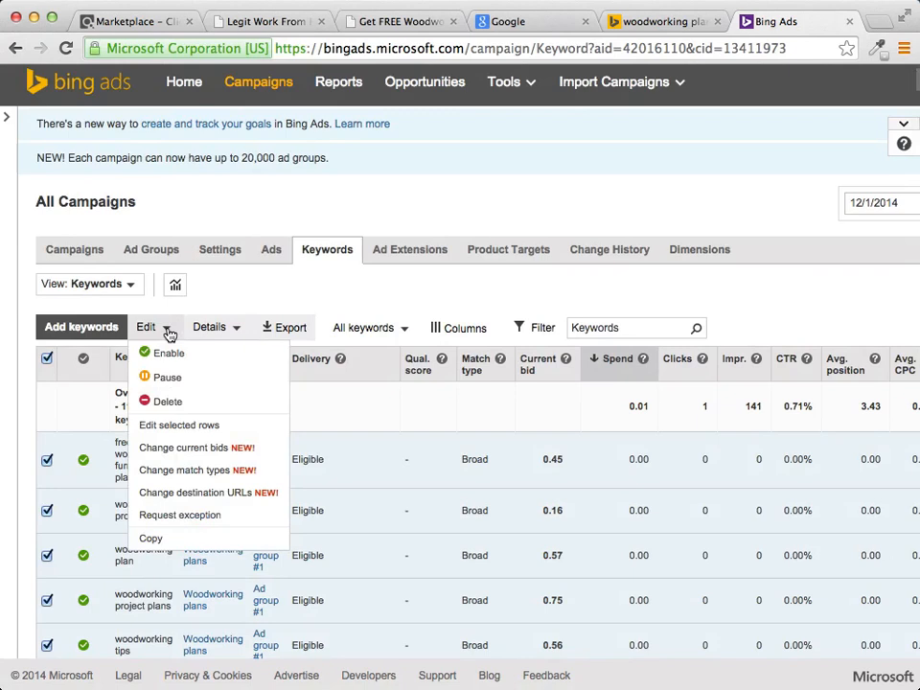
click(177, 450)
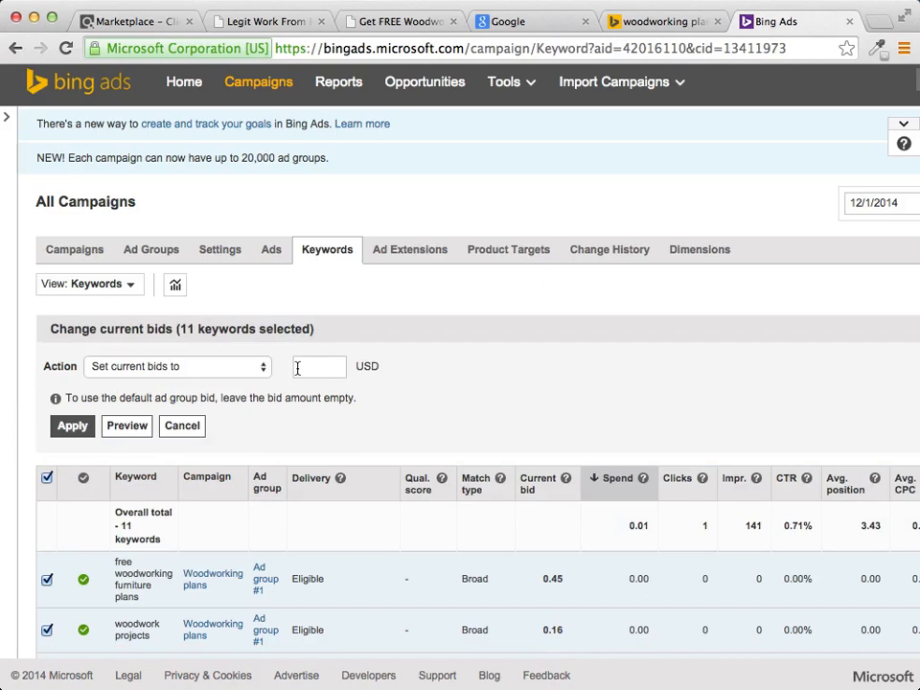
click(265, 368)
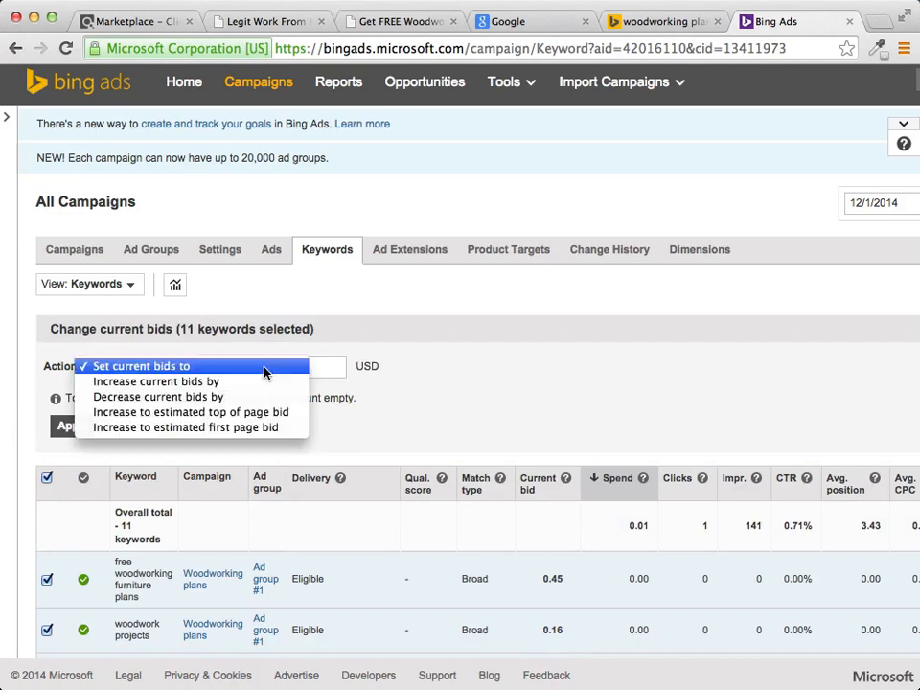
click(192, 366)
click(321, 366)
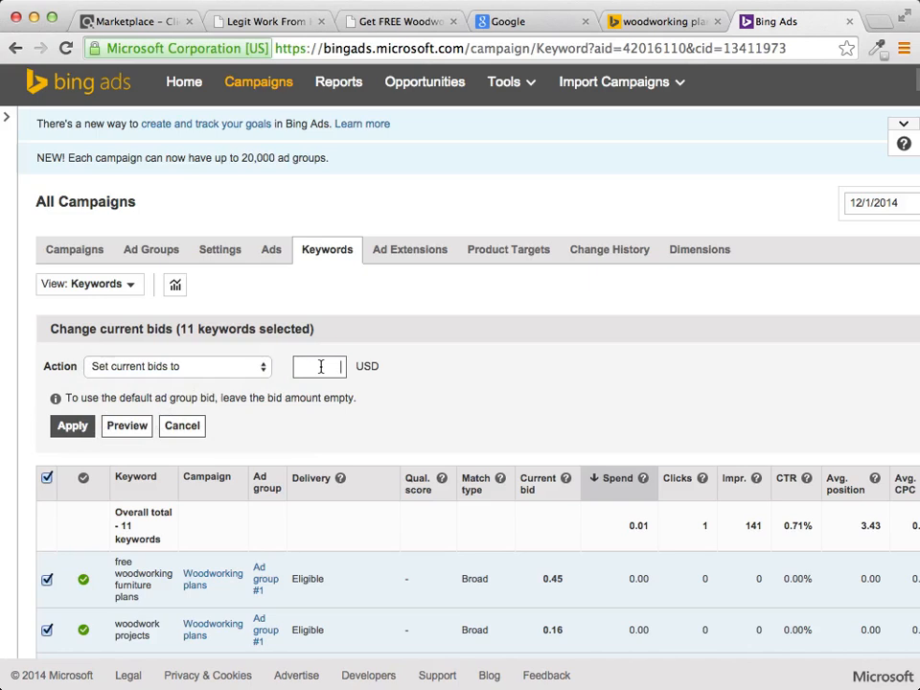
text(.05)
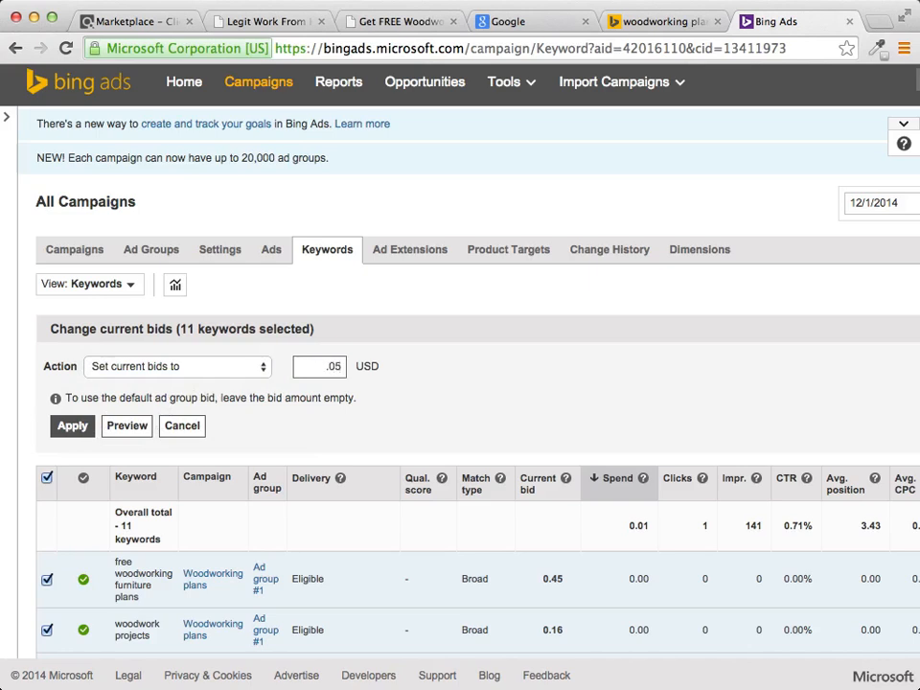
click(74, 428)
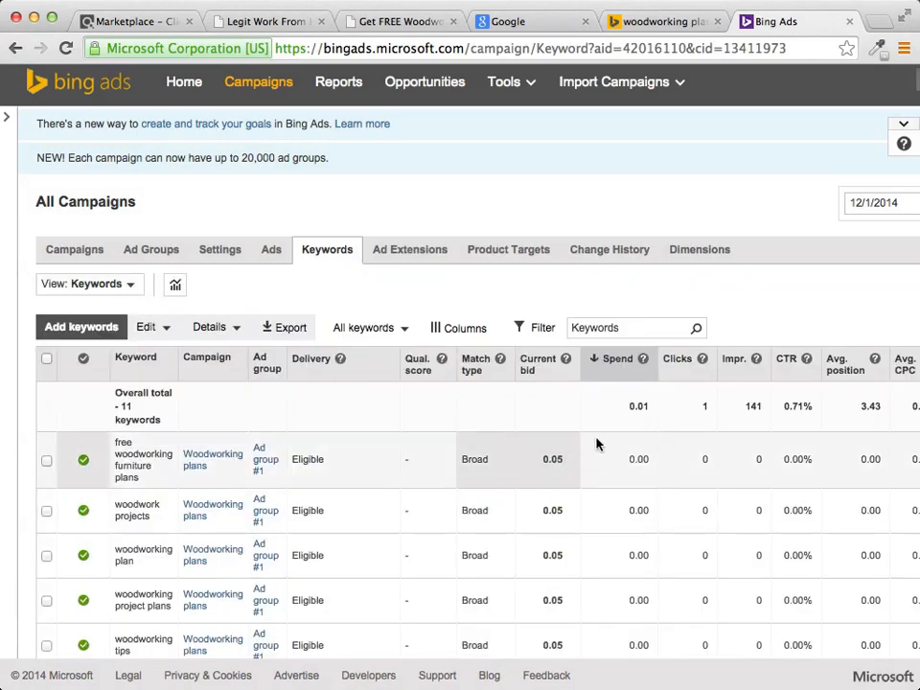
- Check the current bids throughout the keyword list and open the list of all campaigns
scroll(596, 444, down, 1)
scroll(596, 444, down, 6)
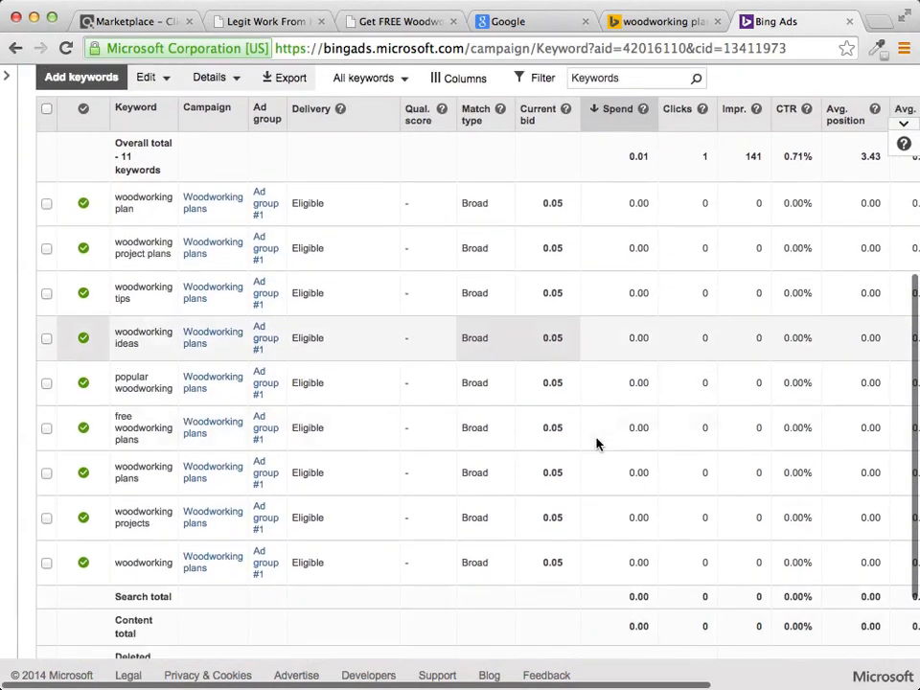
scroll(596, 444, up, 8)
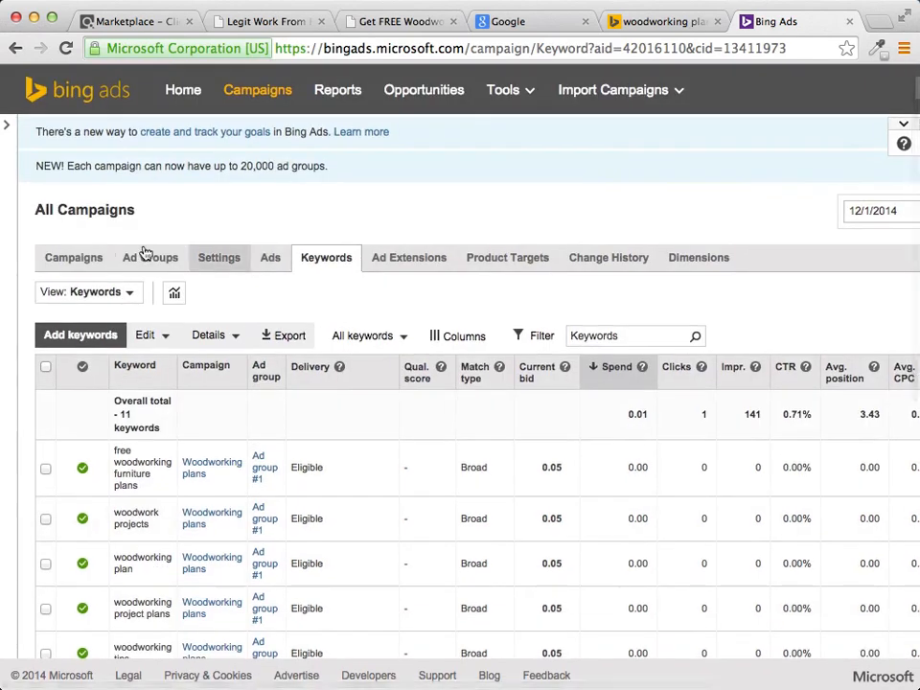
click(74, 258)
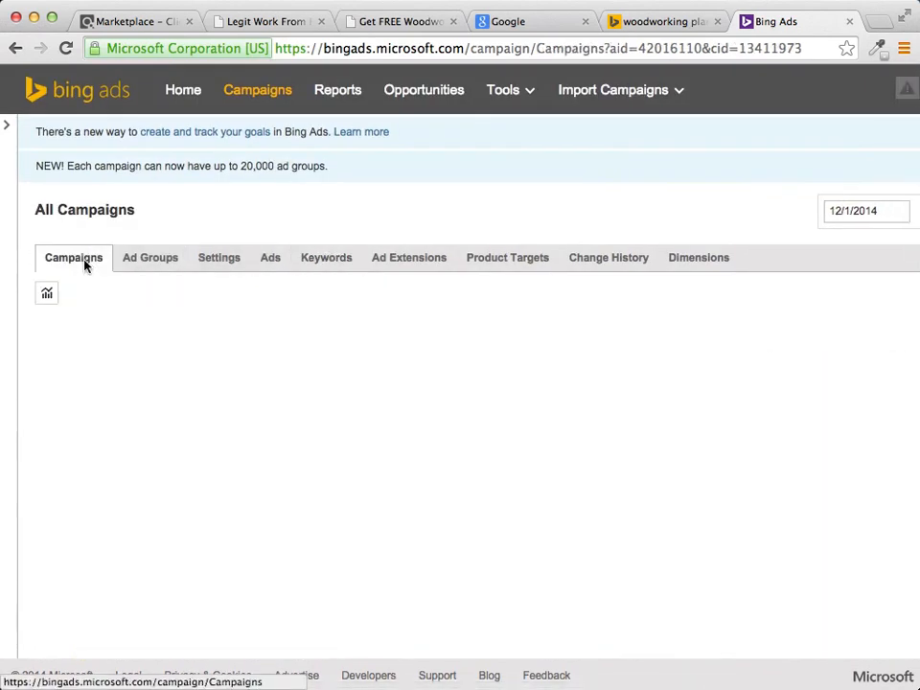